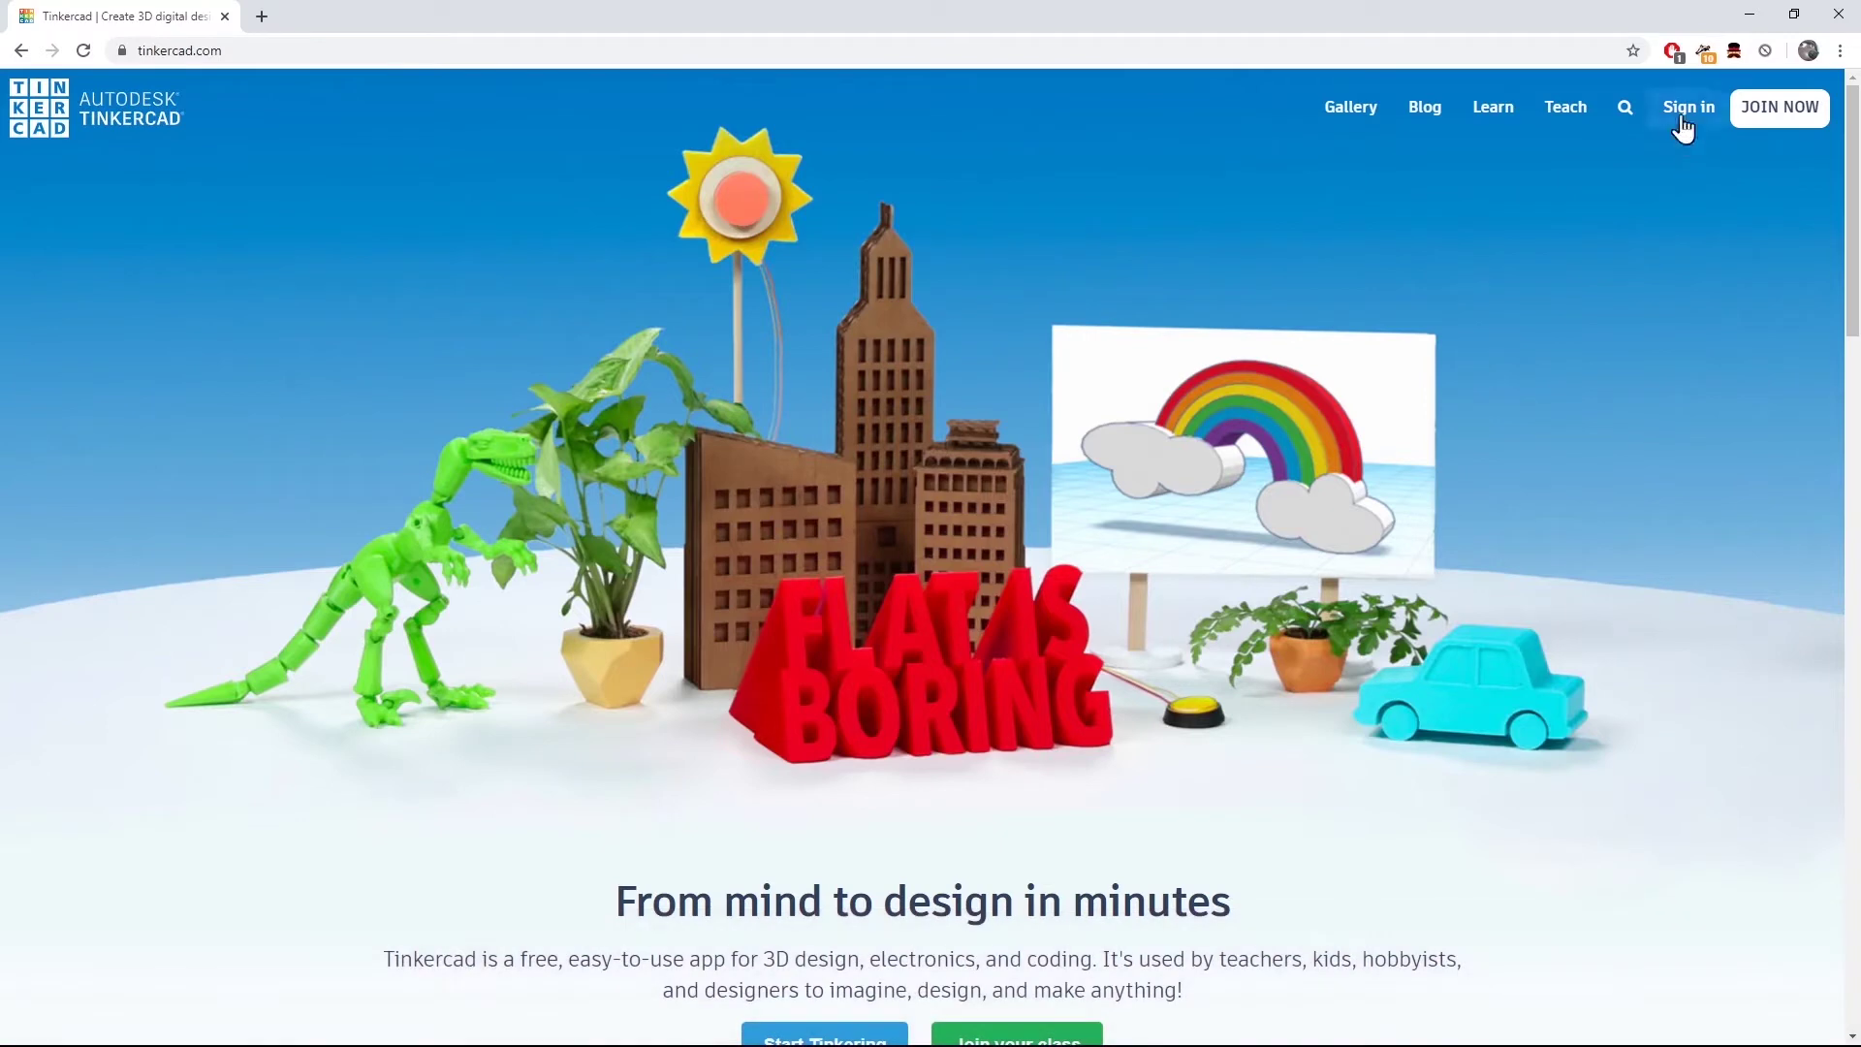
Step: Sign in to the Tinkercad account through the Autodesk login page
left_click(1684, 107)
left_click(872, 527)
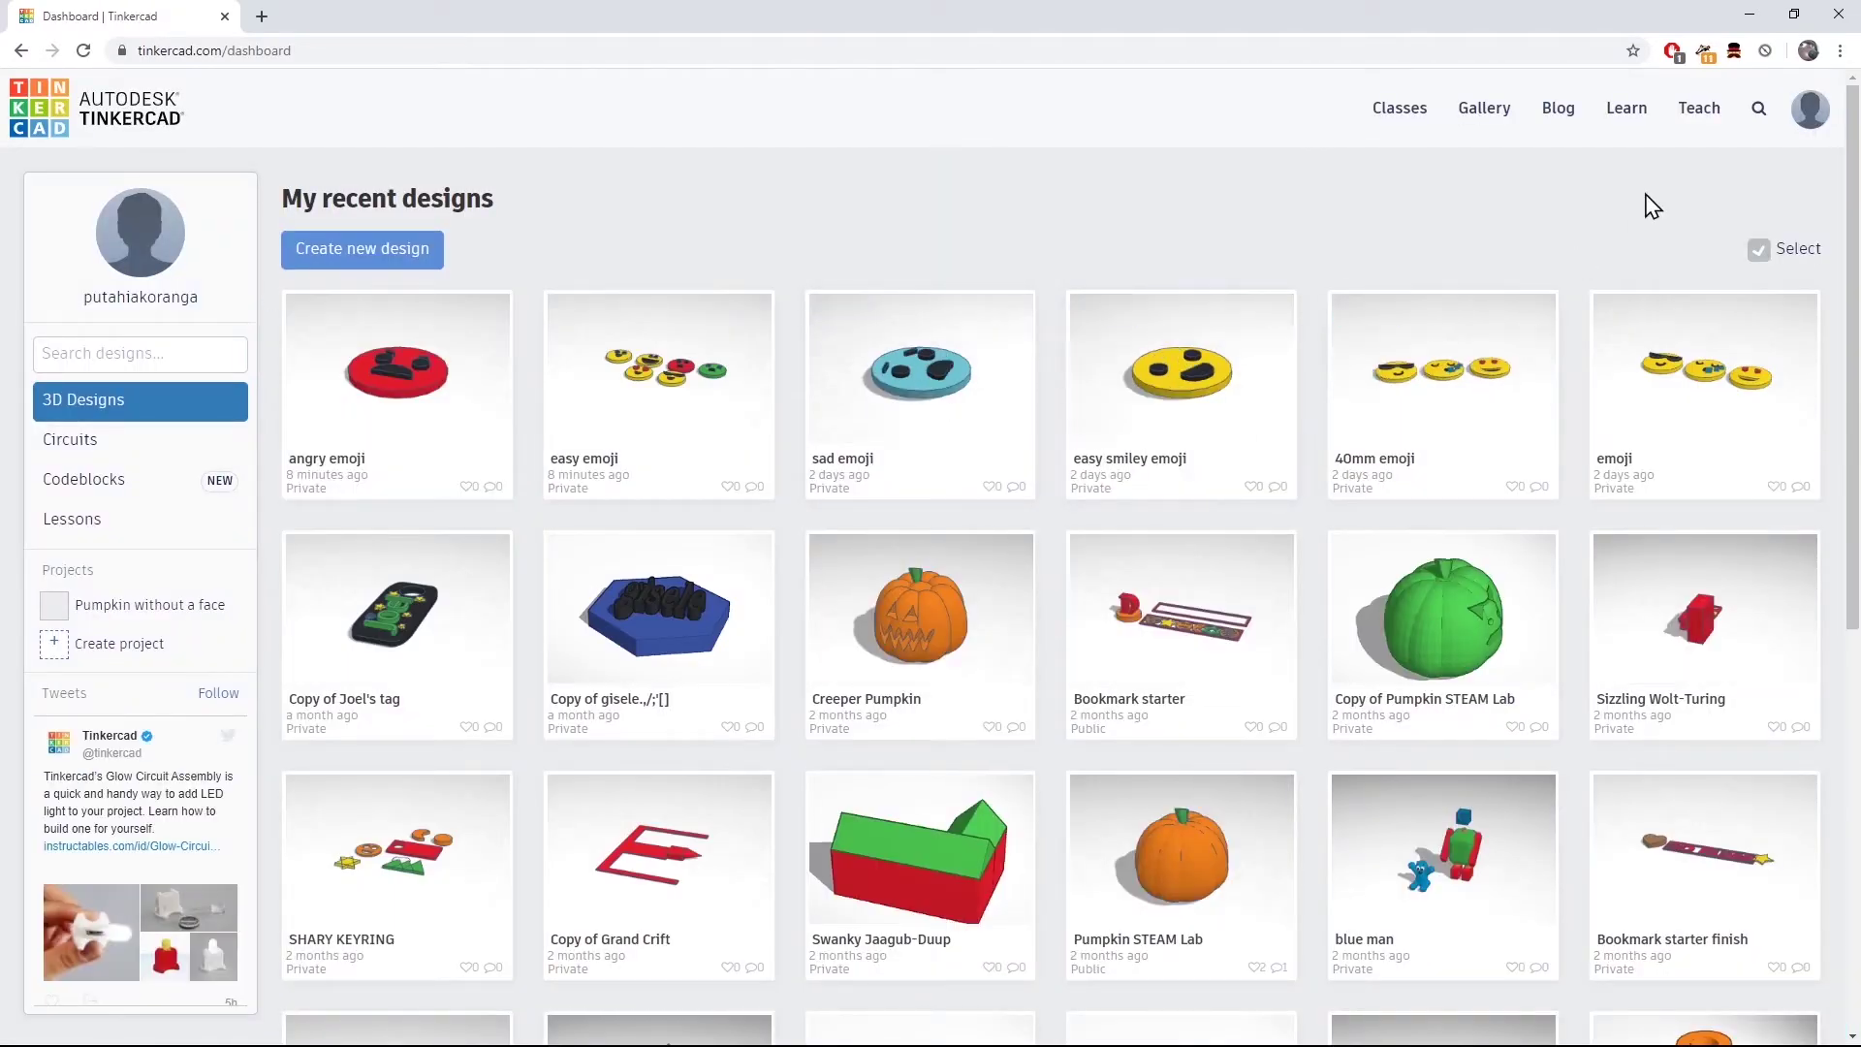
Step: Browse the Learn page's 3D Starters, then return to the recent designs dashboard
left_click(1624, 116)
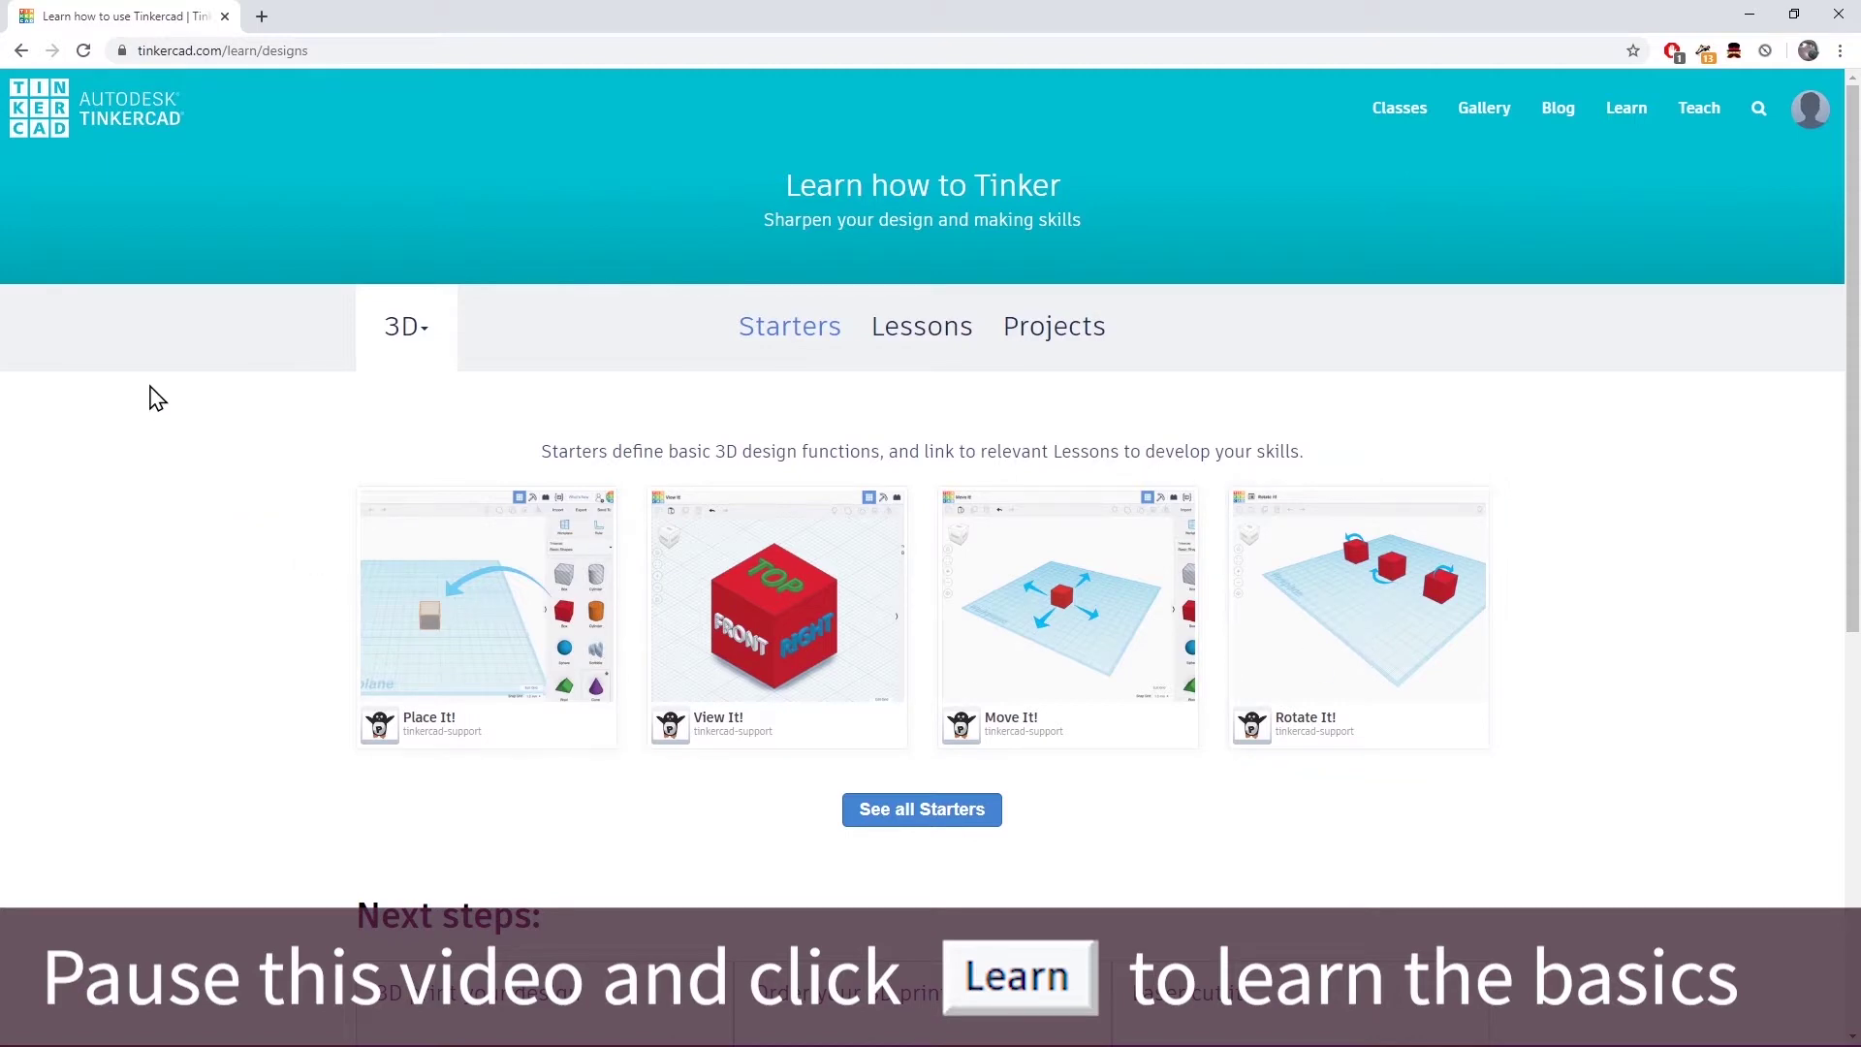
left_click(39, 108)
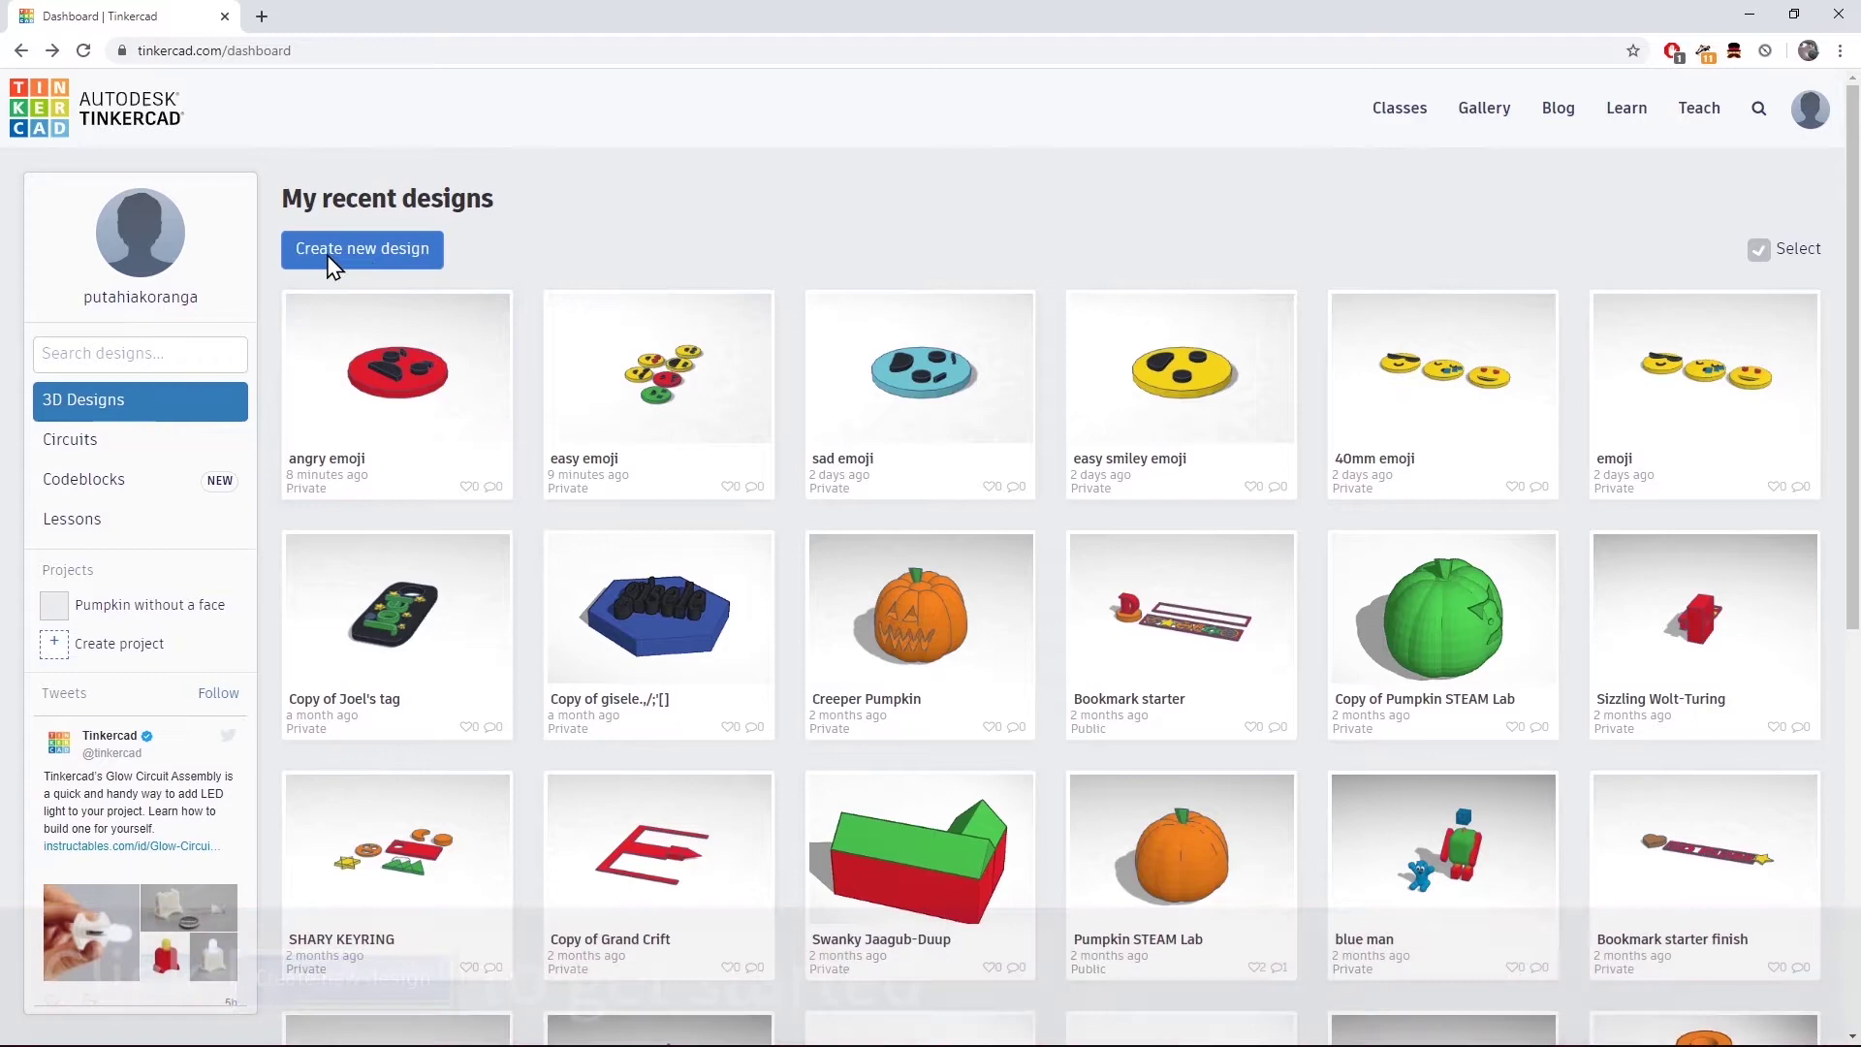
Step: Create a new blank 3D design and rename it 'Smiley Emoji'
left_click(333, 262)
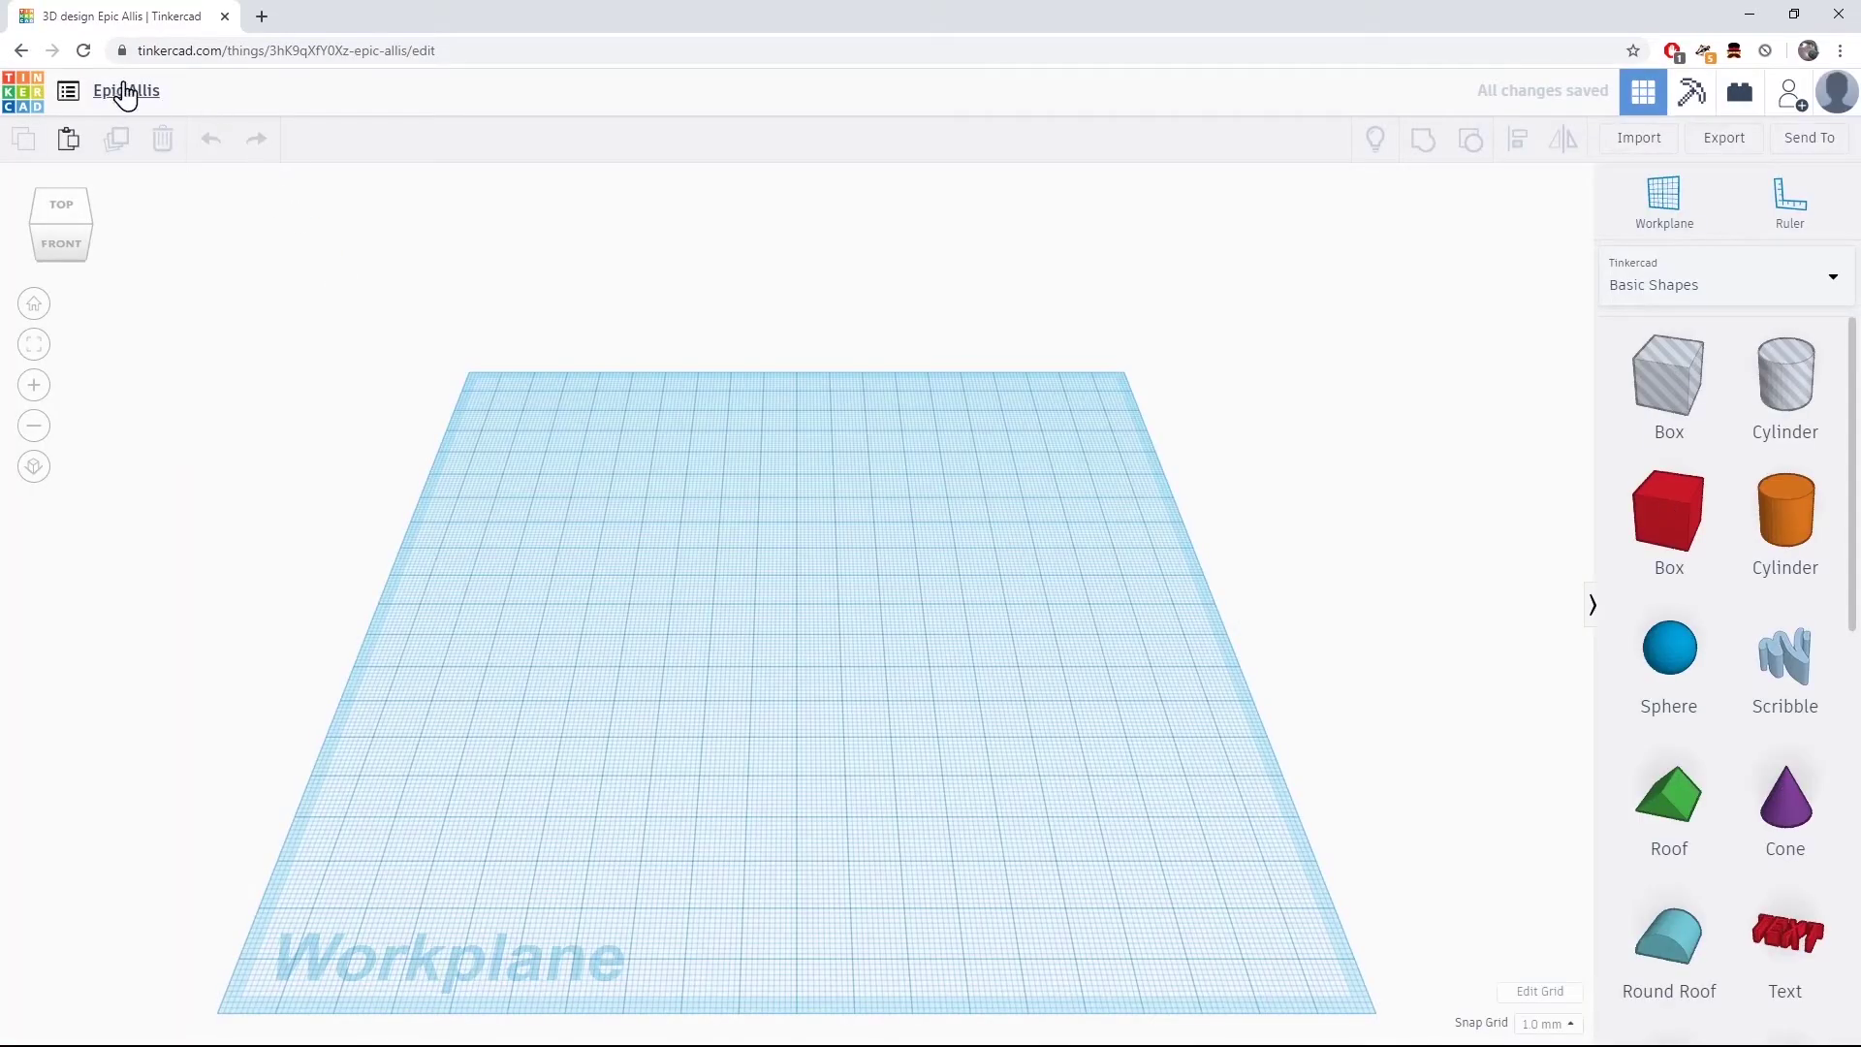
left_click(125, 94)
key("BackSpace")
type("Smiley Emoji")
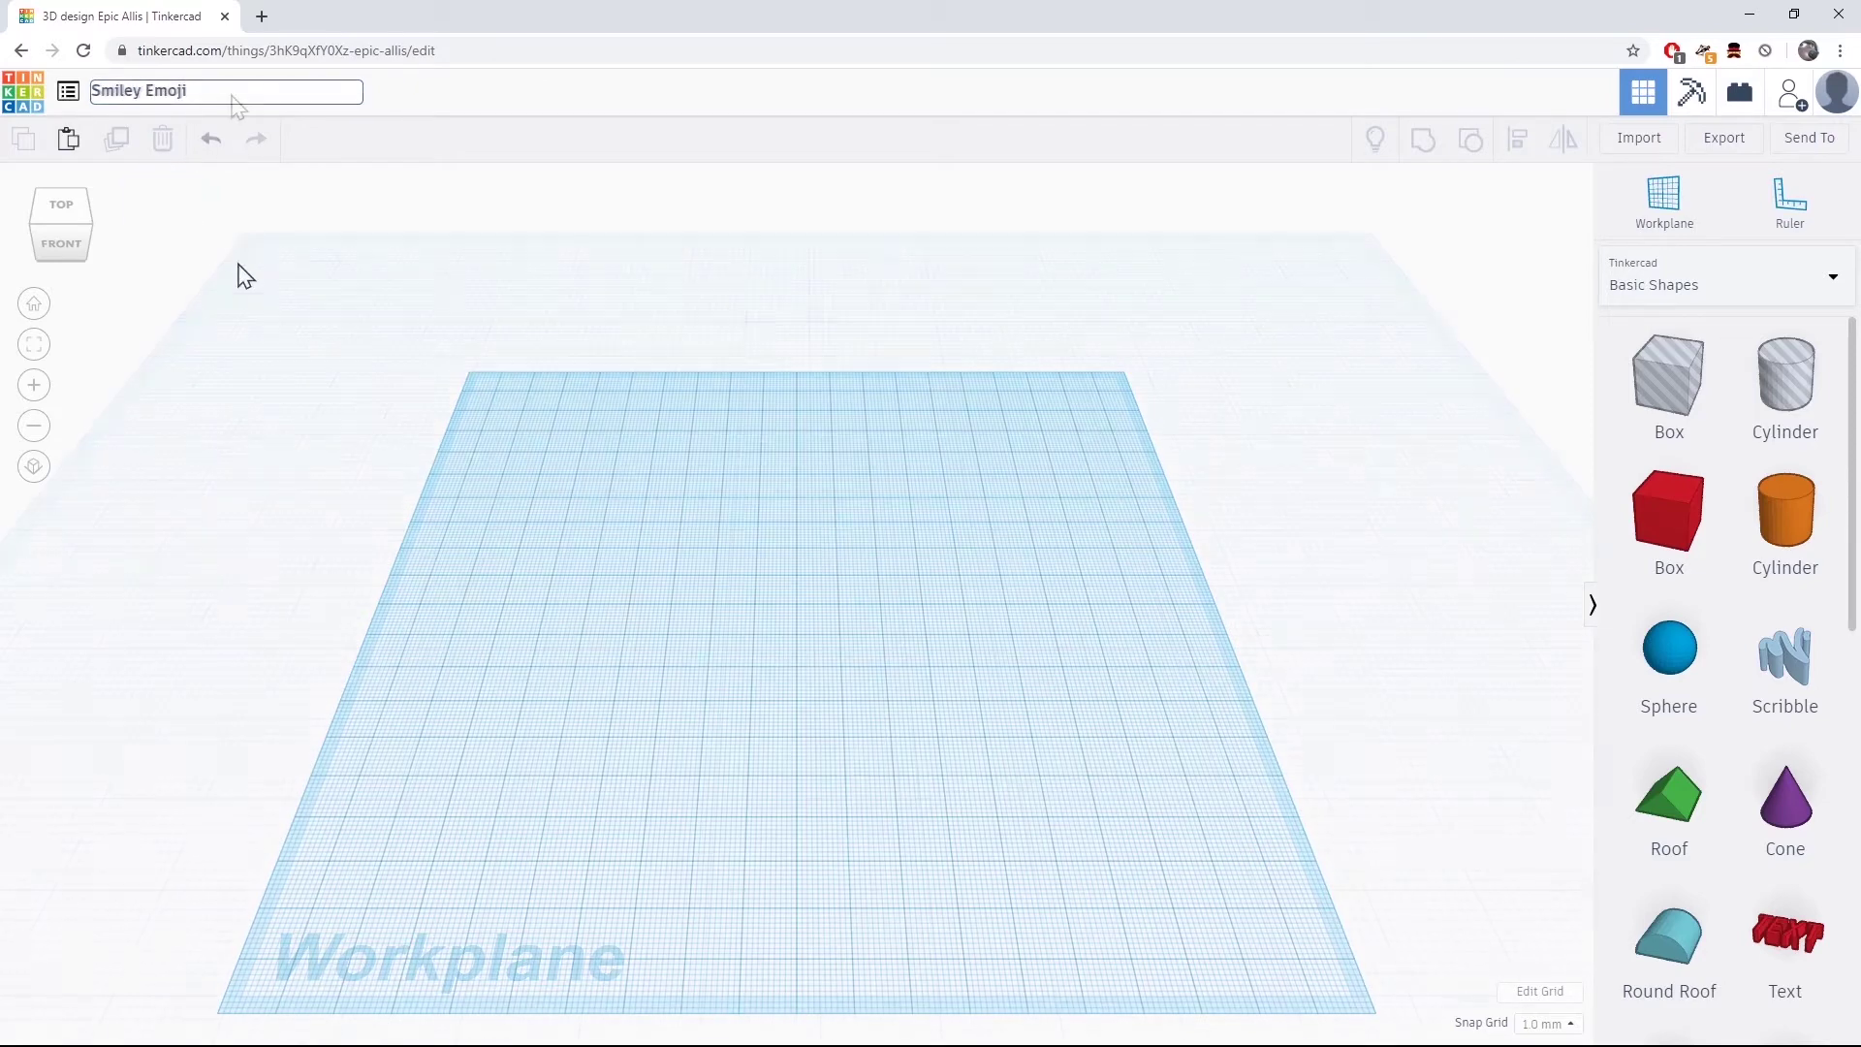
left_click(236, 275)
Step: Place a Basic Shapes cylinder on the workplane and zoom in on it
scroll(237, 274, "up", 3)
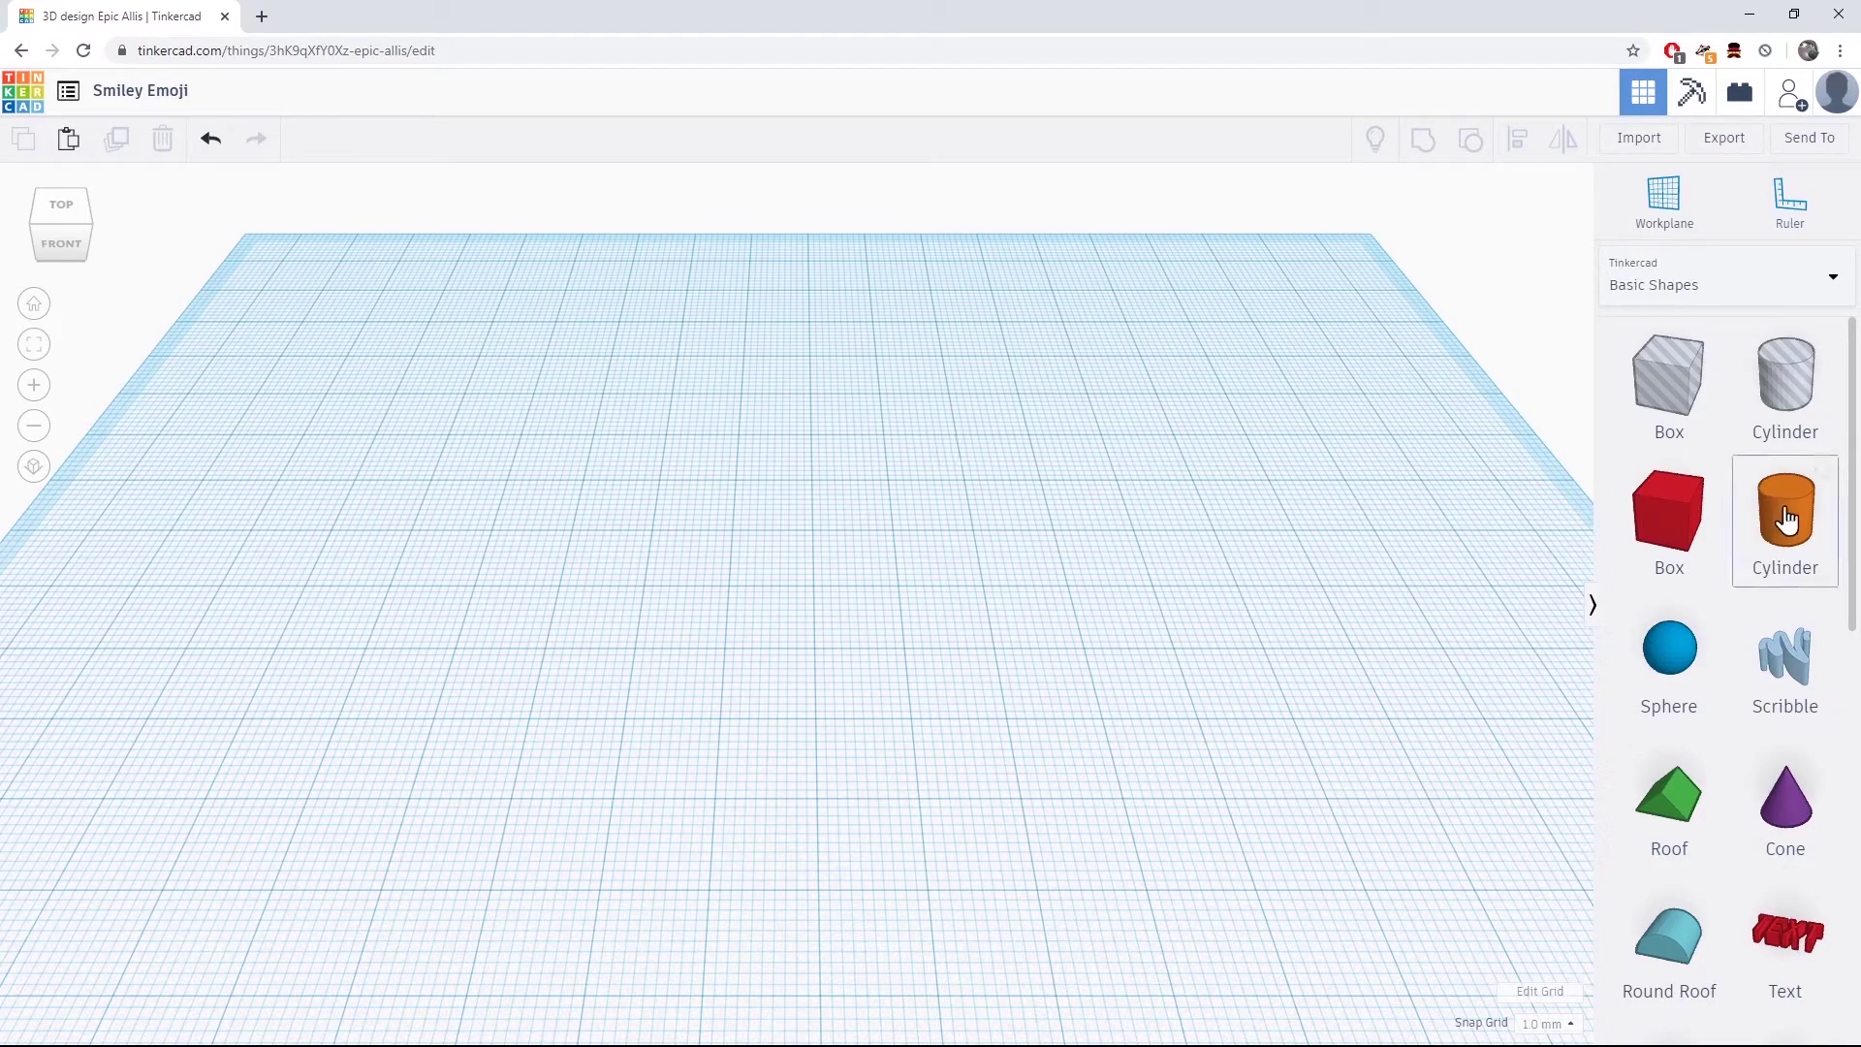
left_click_drag(1786, 514, 835, 622)
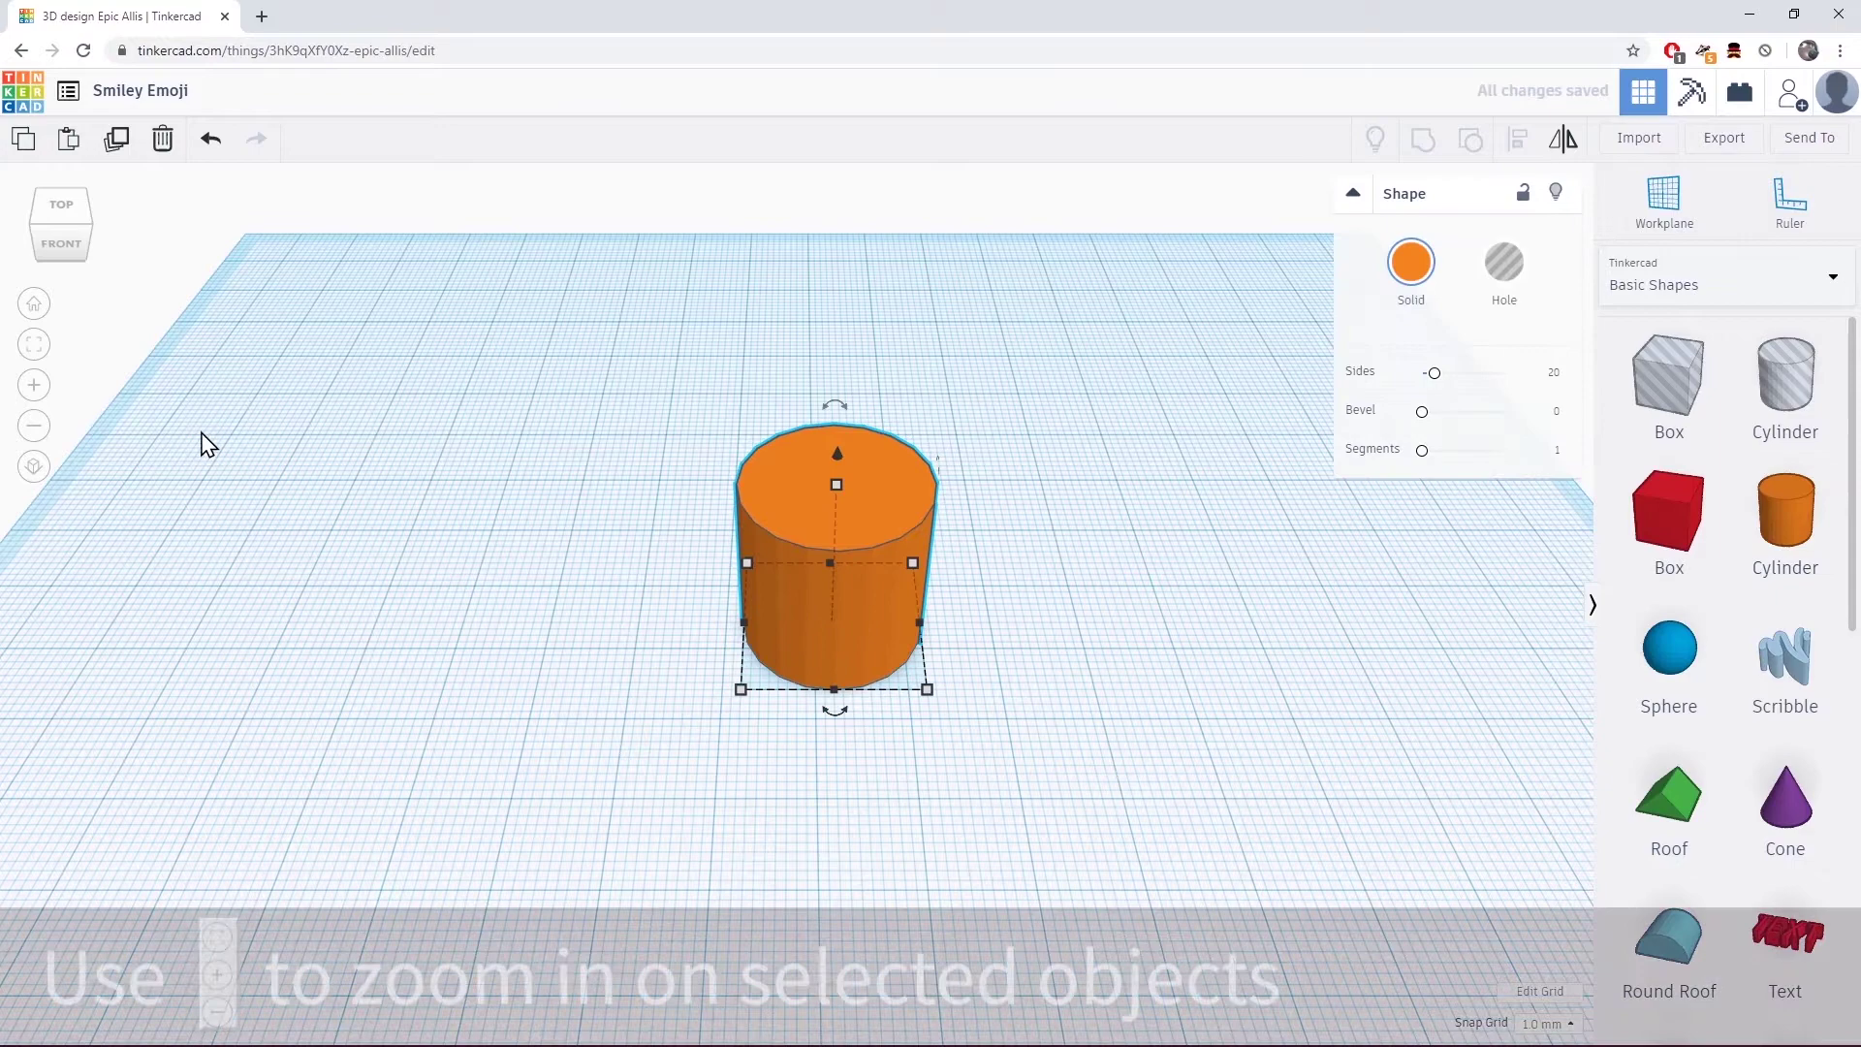
left_click(33, 388)
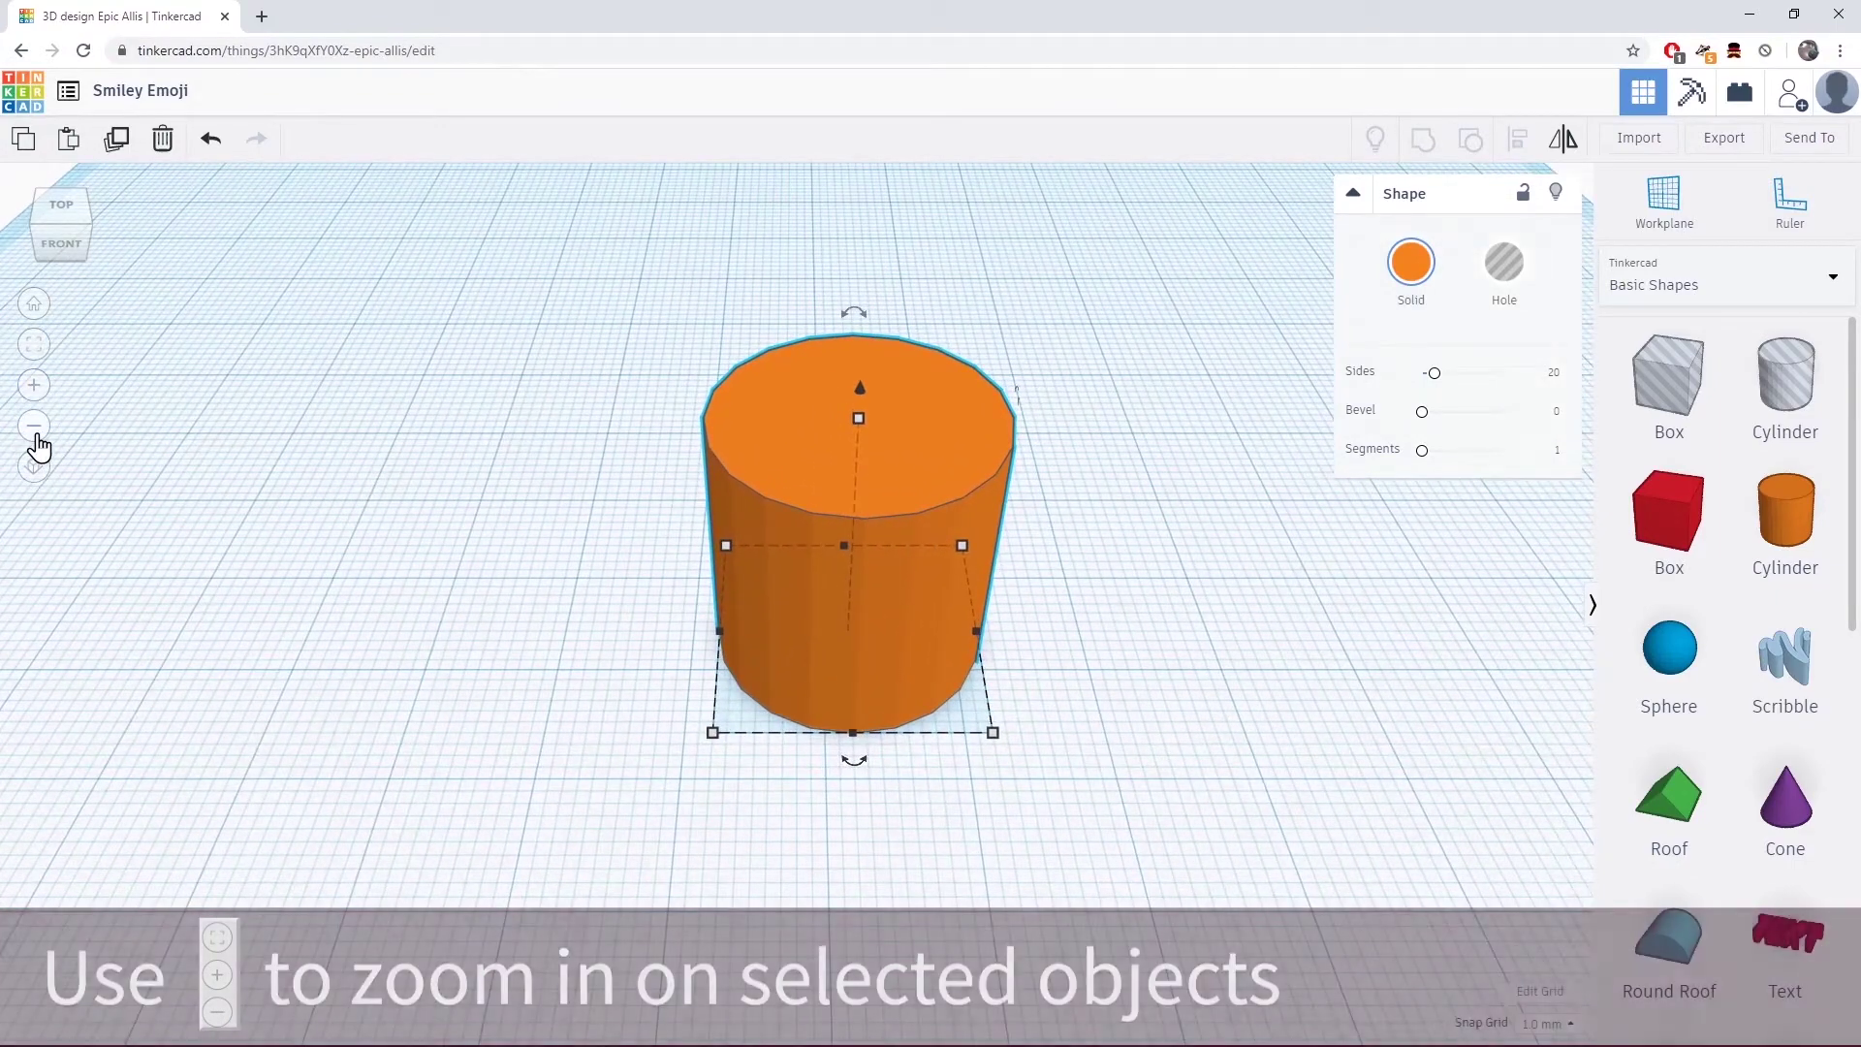
left_click(33, 426)
left_click(34, 388)
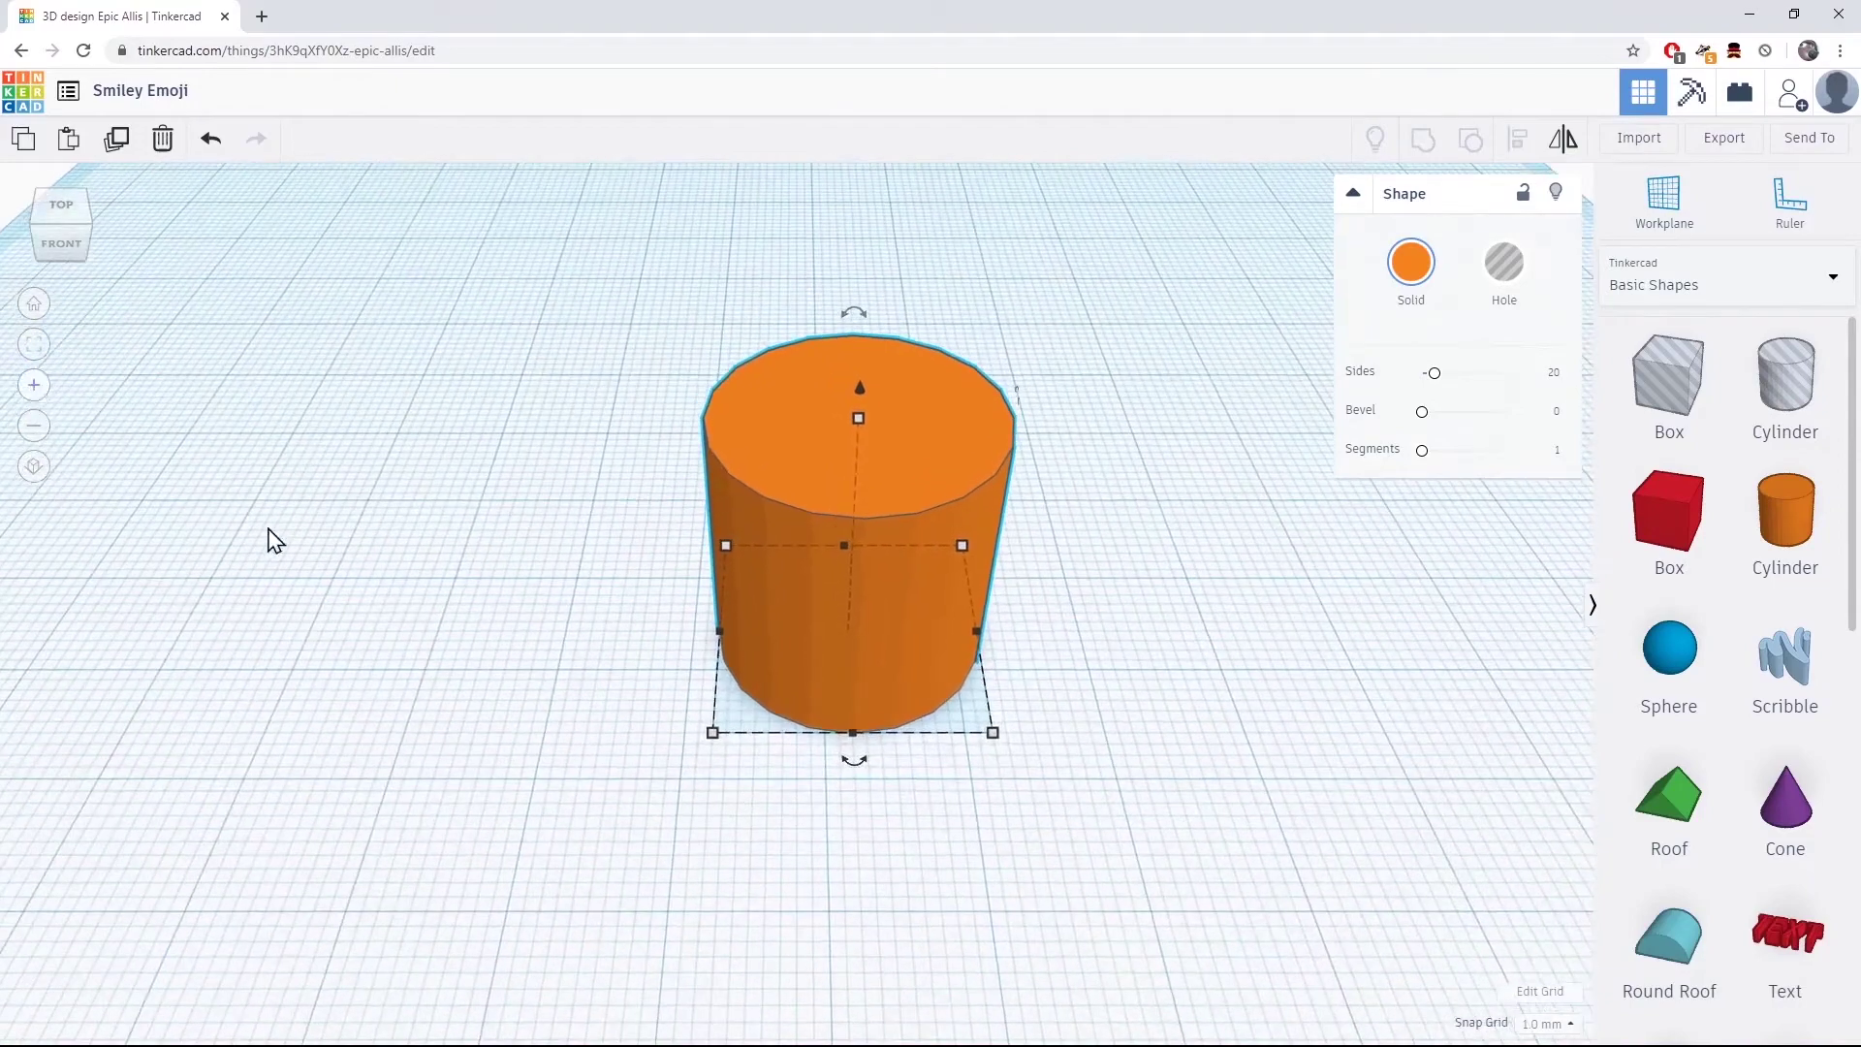
scroll(356, 589, "up", 3)
scroll(354, 589, "down", 2)
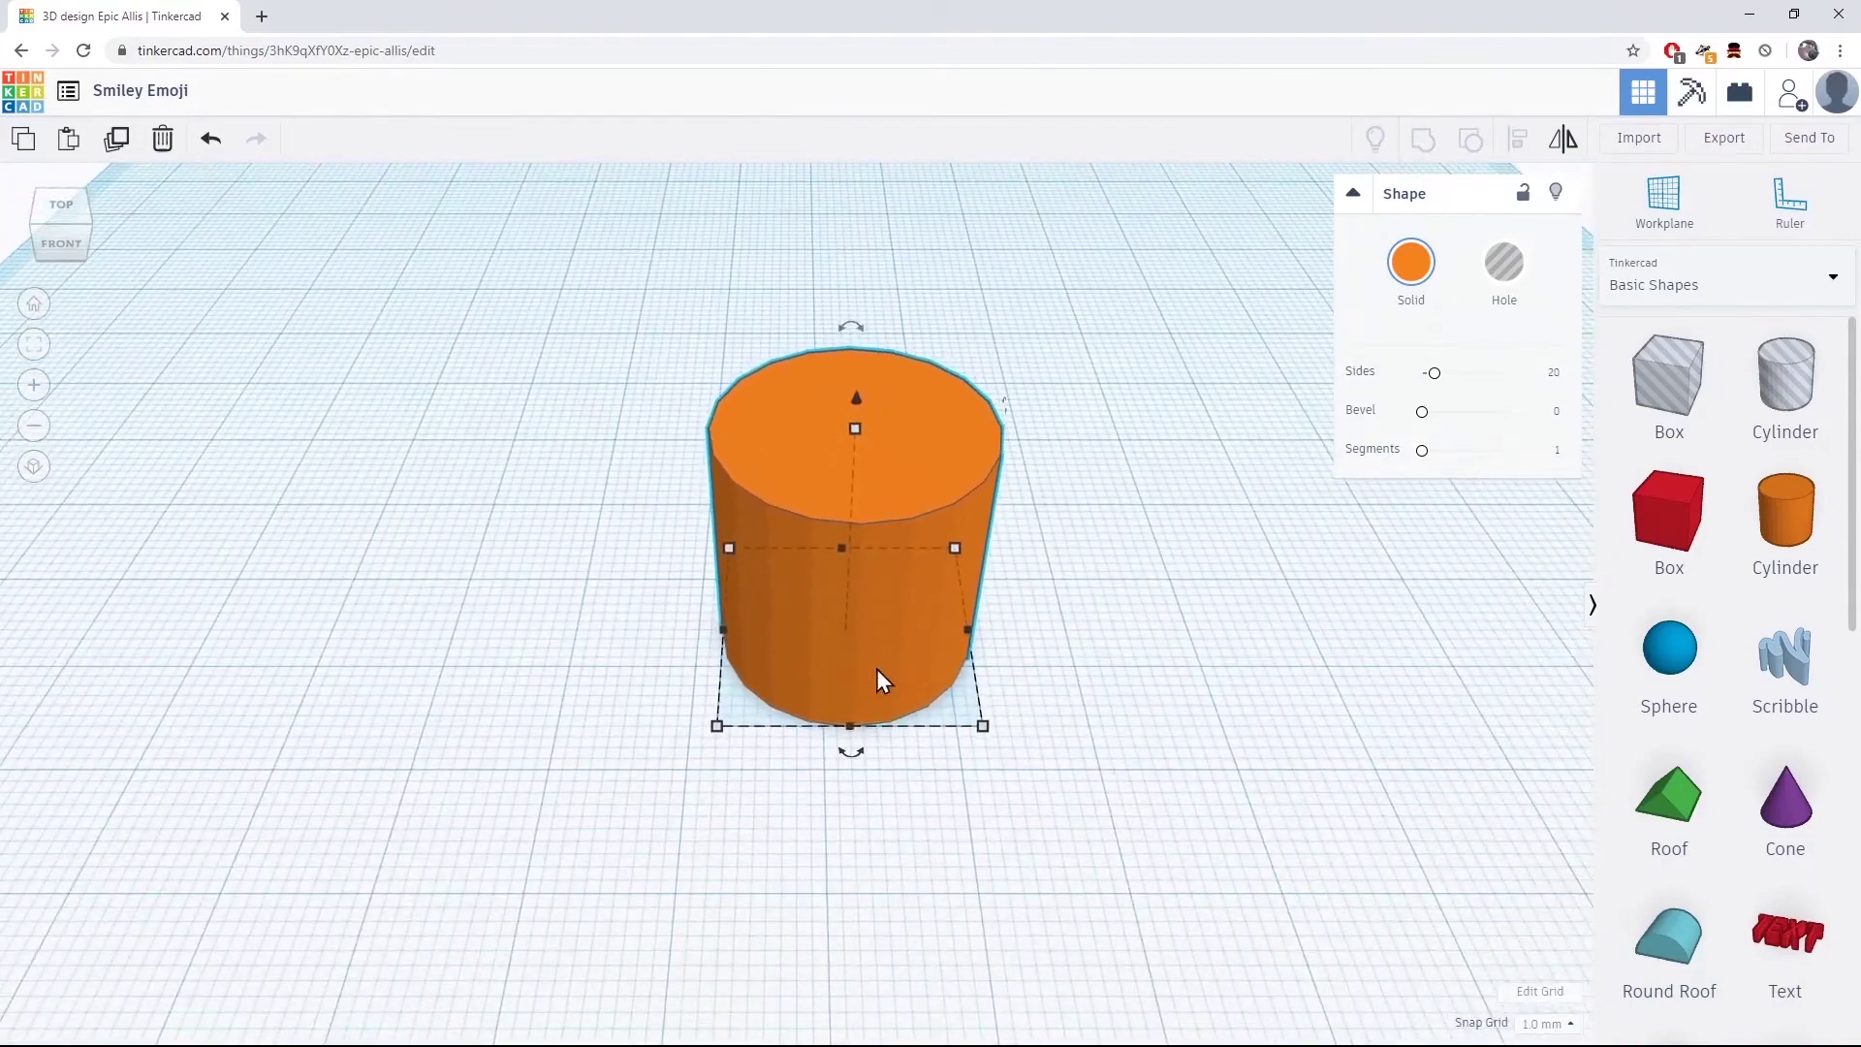
scroll(434, 617, "down", 2)
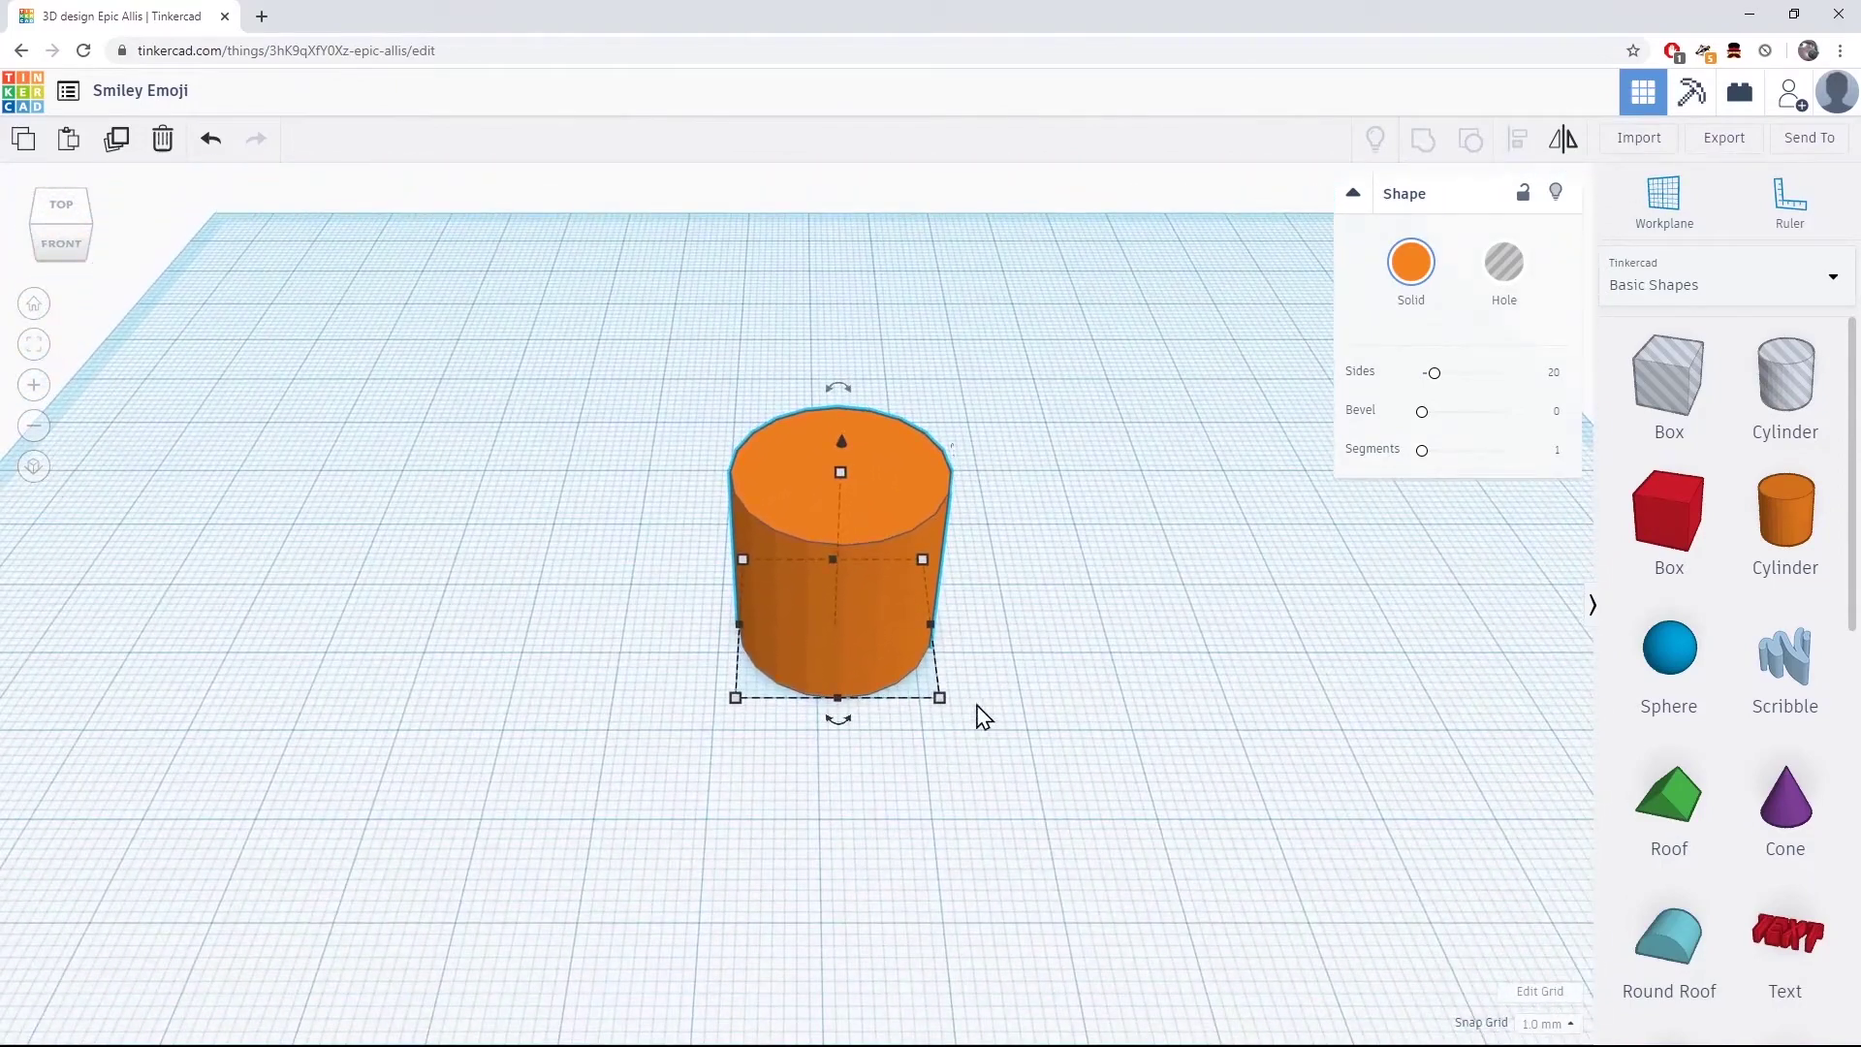
Step: Resize the cylinder's base to 40 mm wide by 40 mm deep
left_click_drag(939, 698, 1192, 891)
left_click(968, 980)
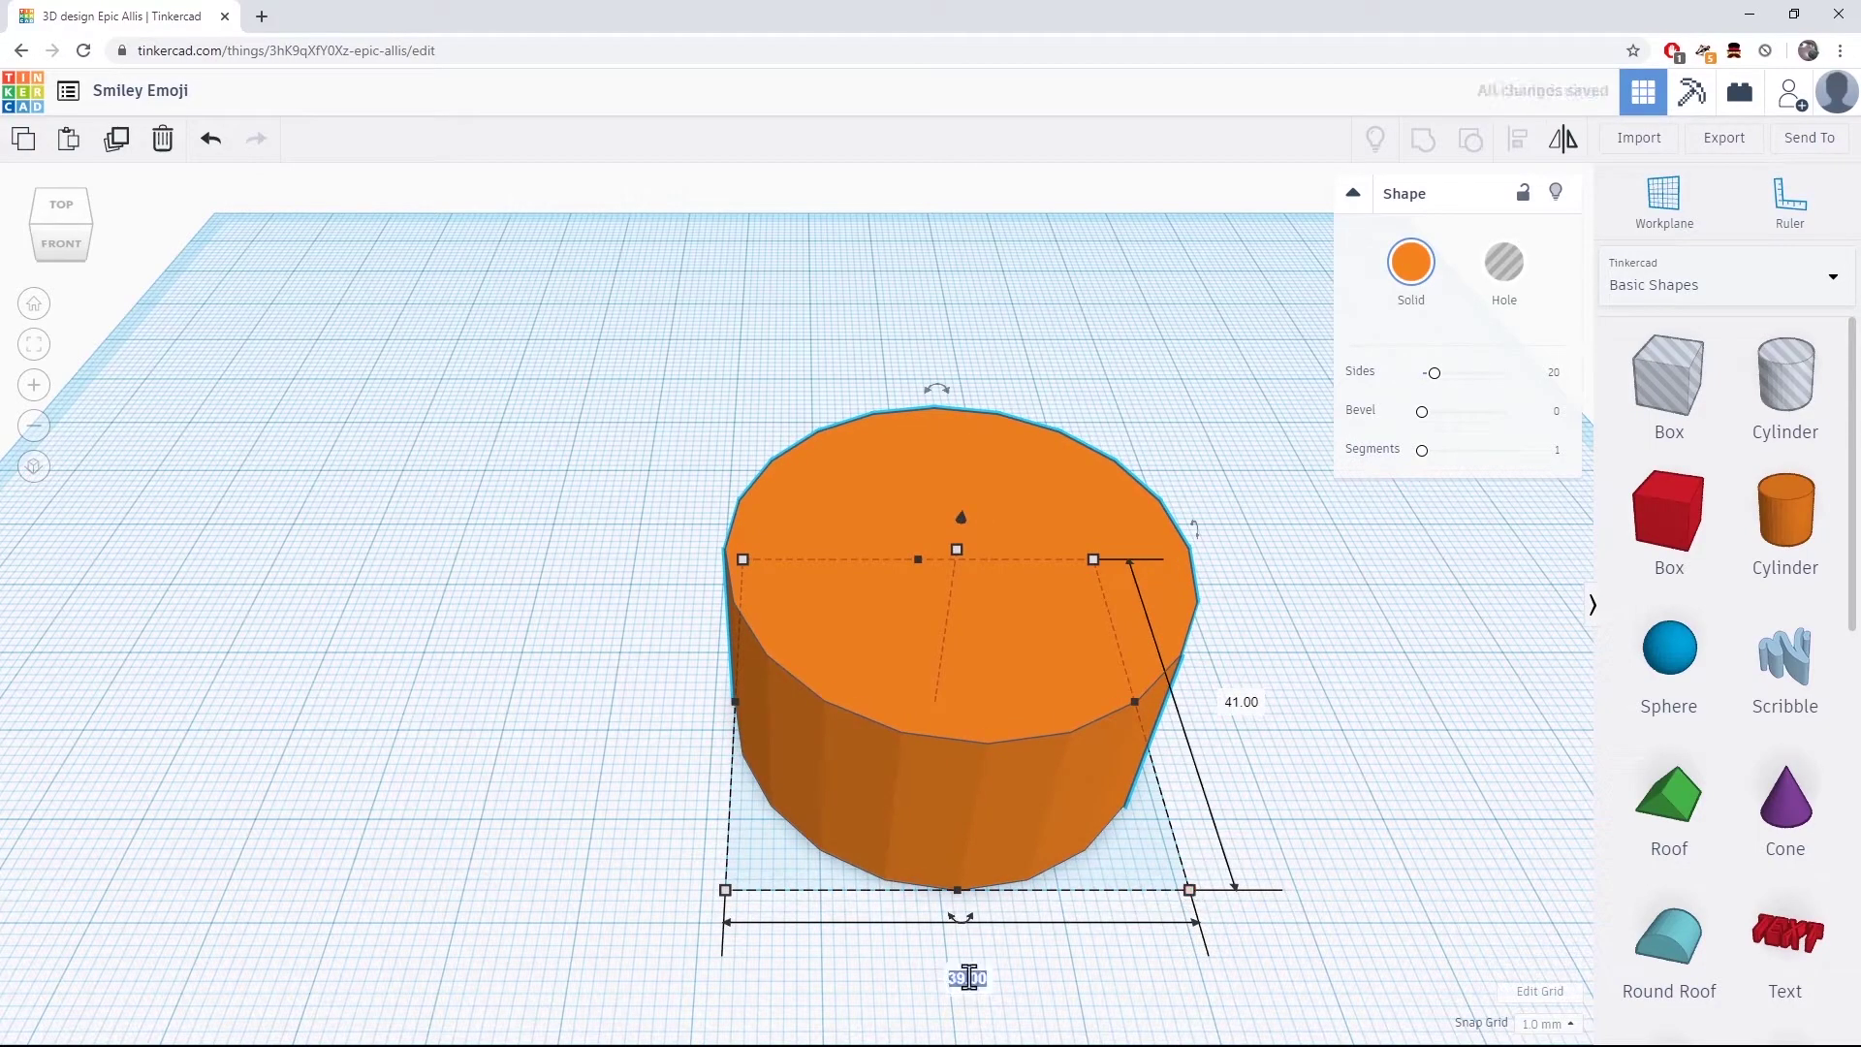
type("40")
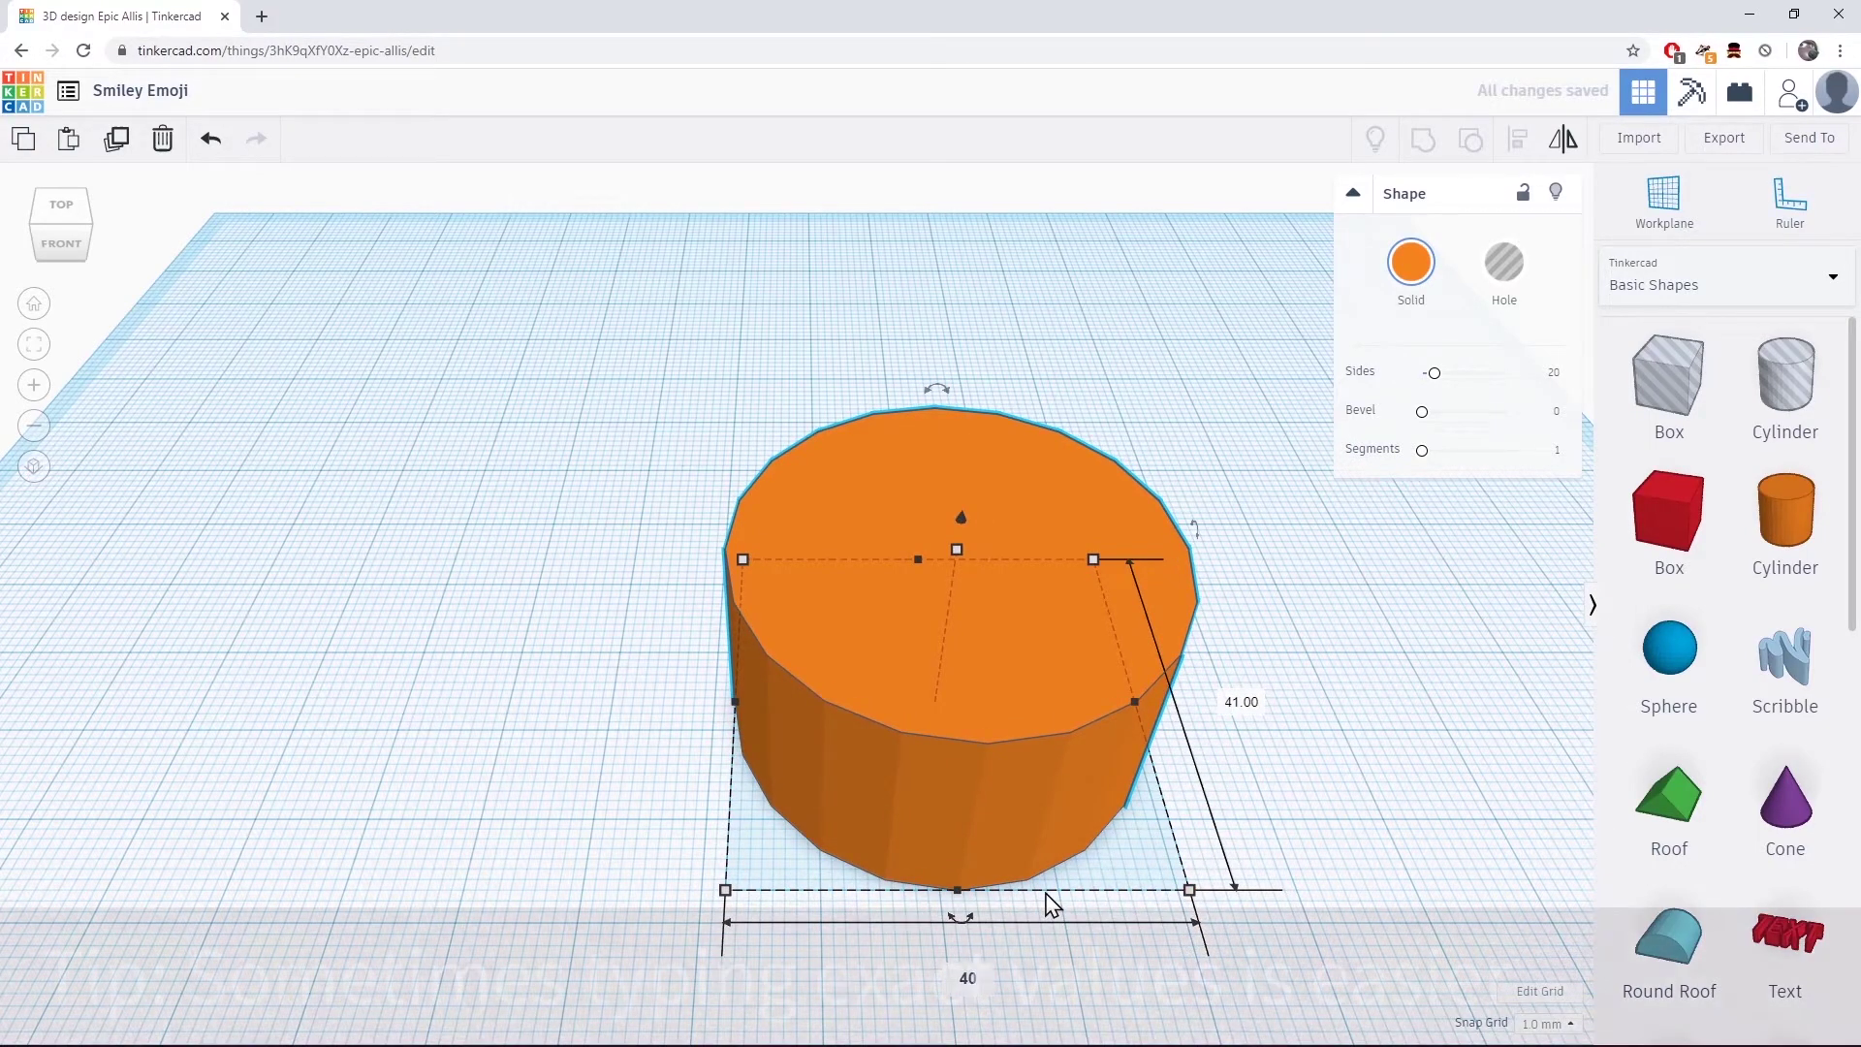
key("Return")
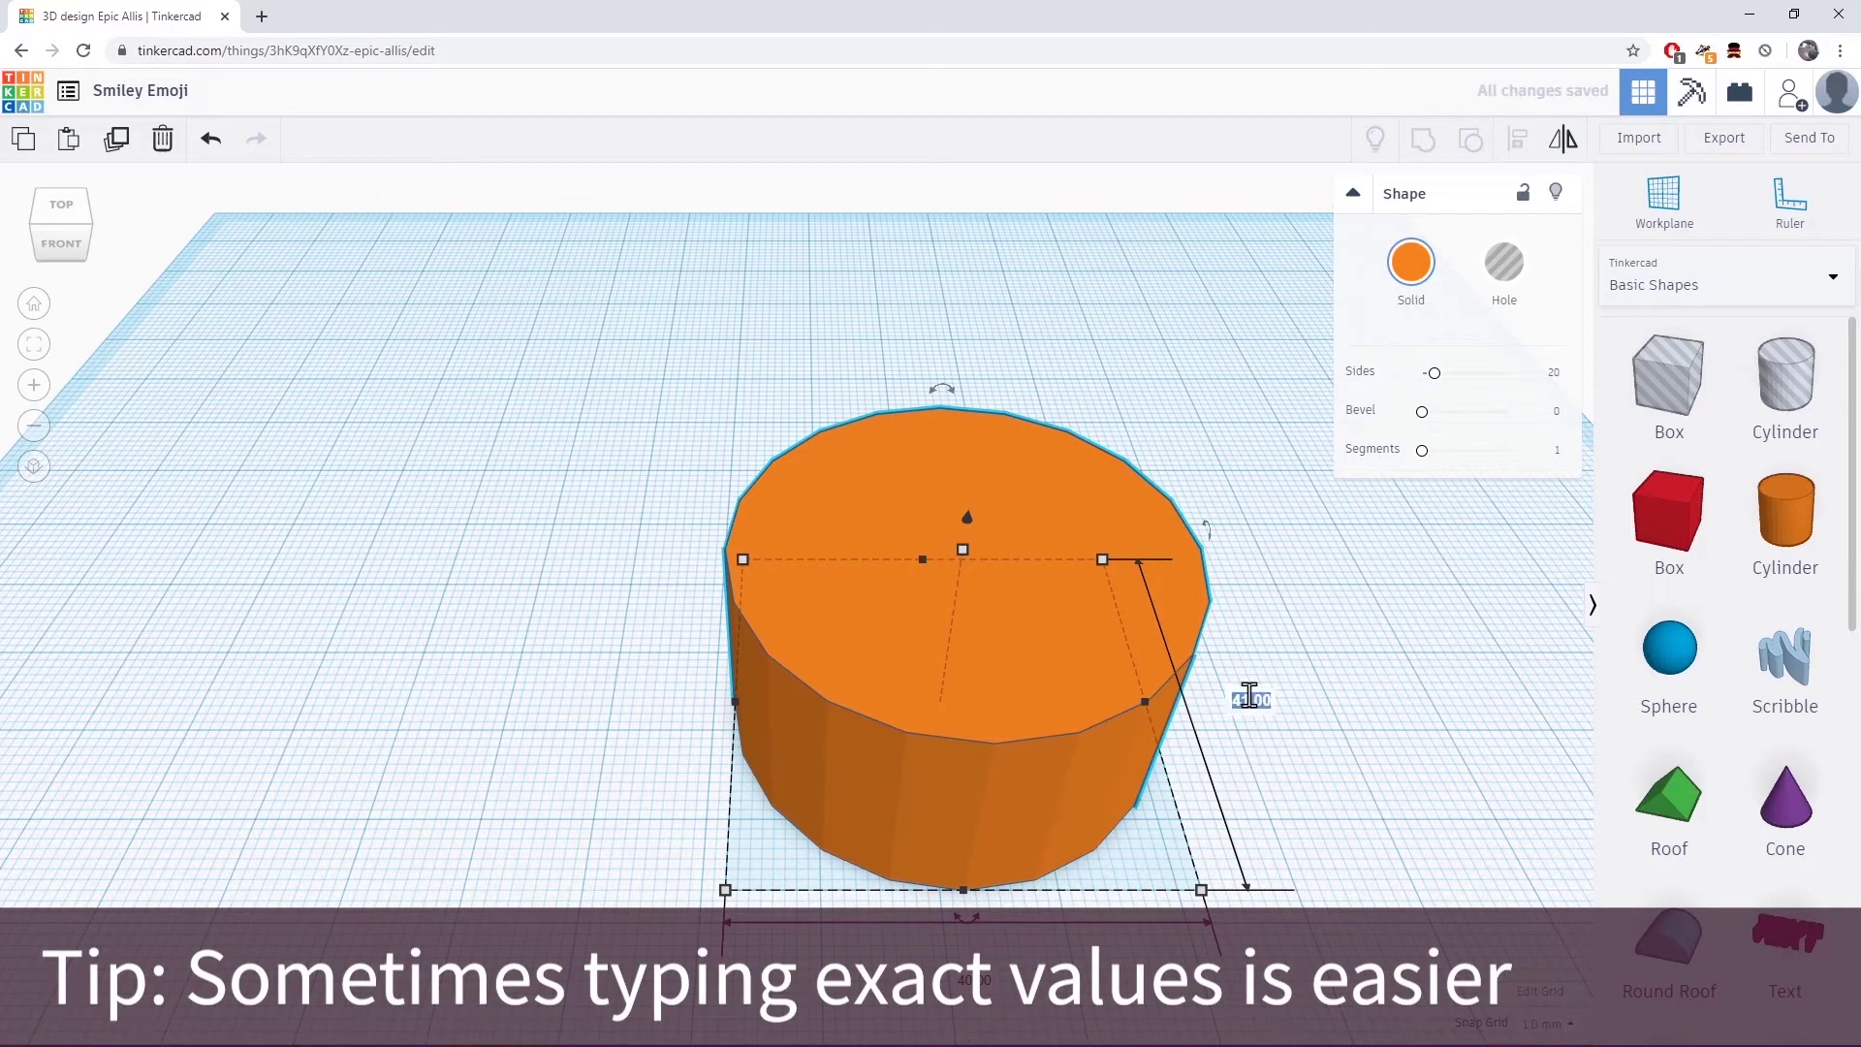
key("Return")
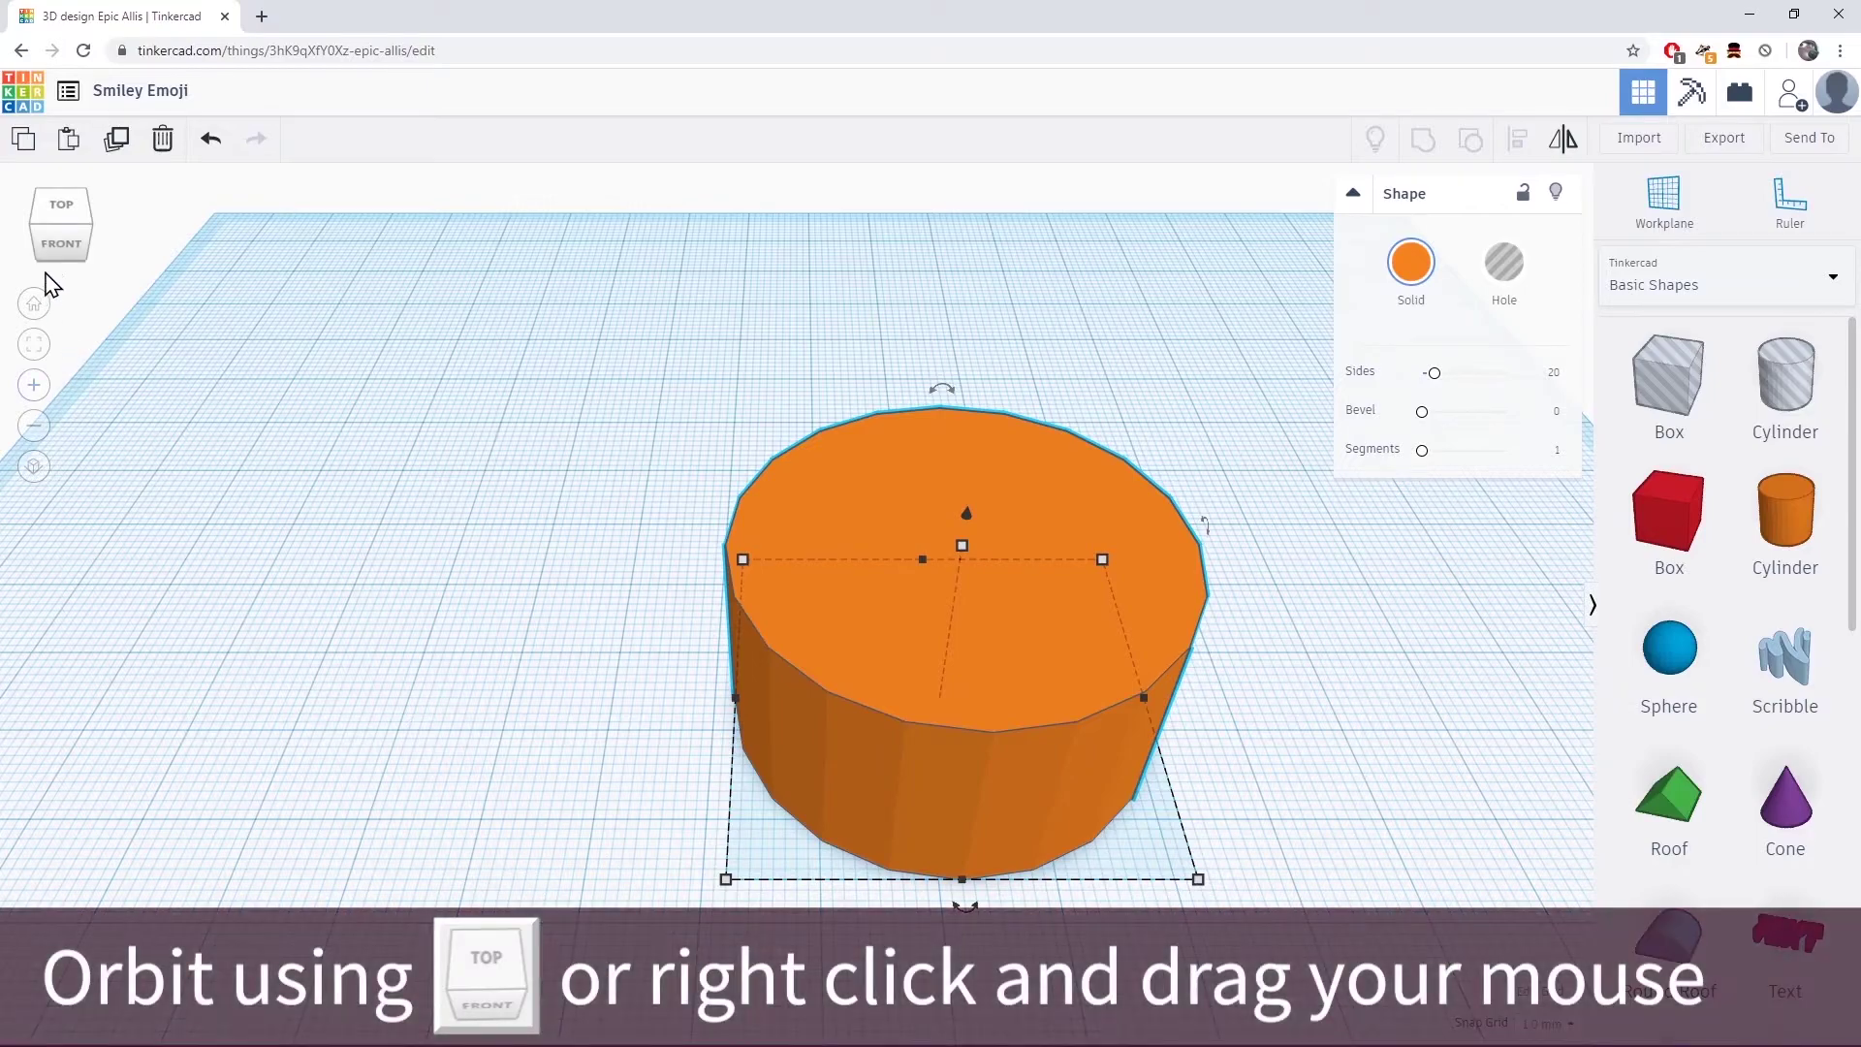
Step: Lower the cylinder's height to make a 6 mm high disc
mouse_move(54, 254)
left_mouse_down()
mouse_move(52, 219)
mouse_move(56, 254)
mouse_move(49, 234)
left_mouse_up()
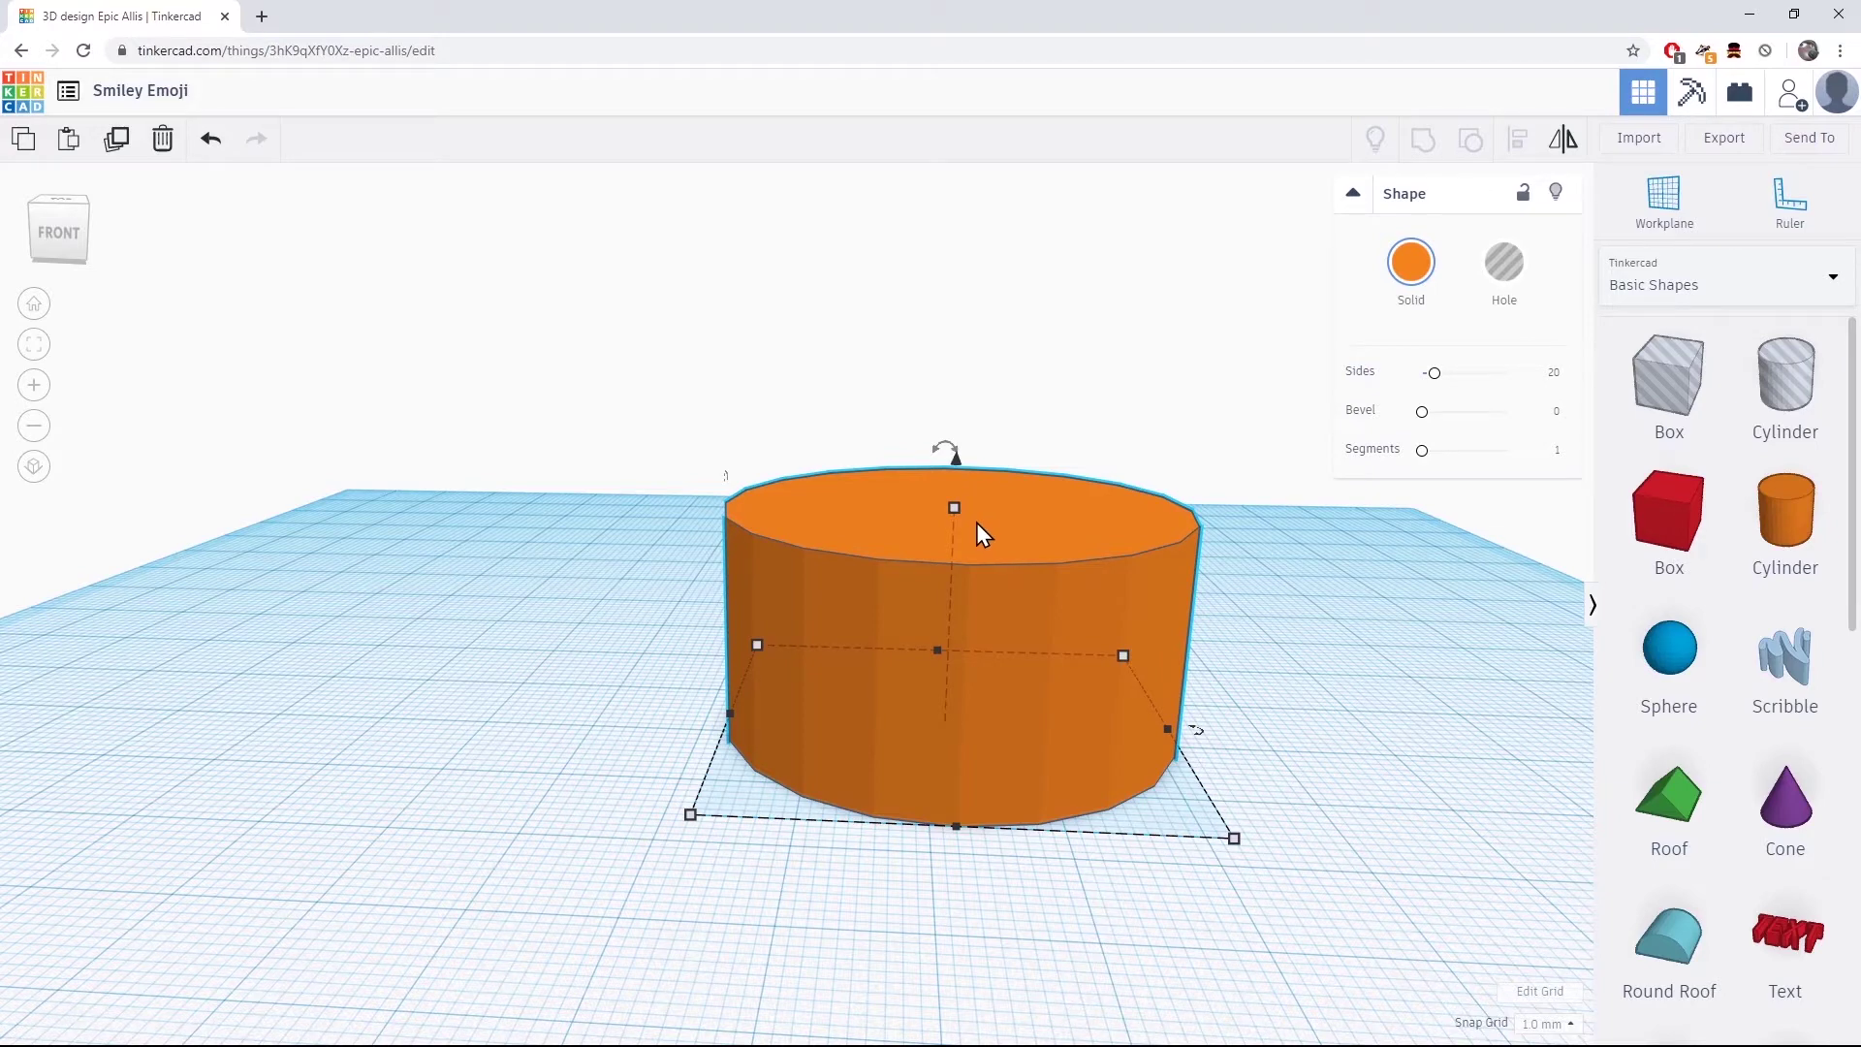
left_click_drag(952, 512, 956, 410)
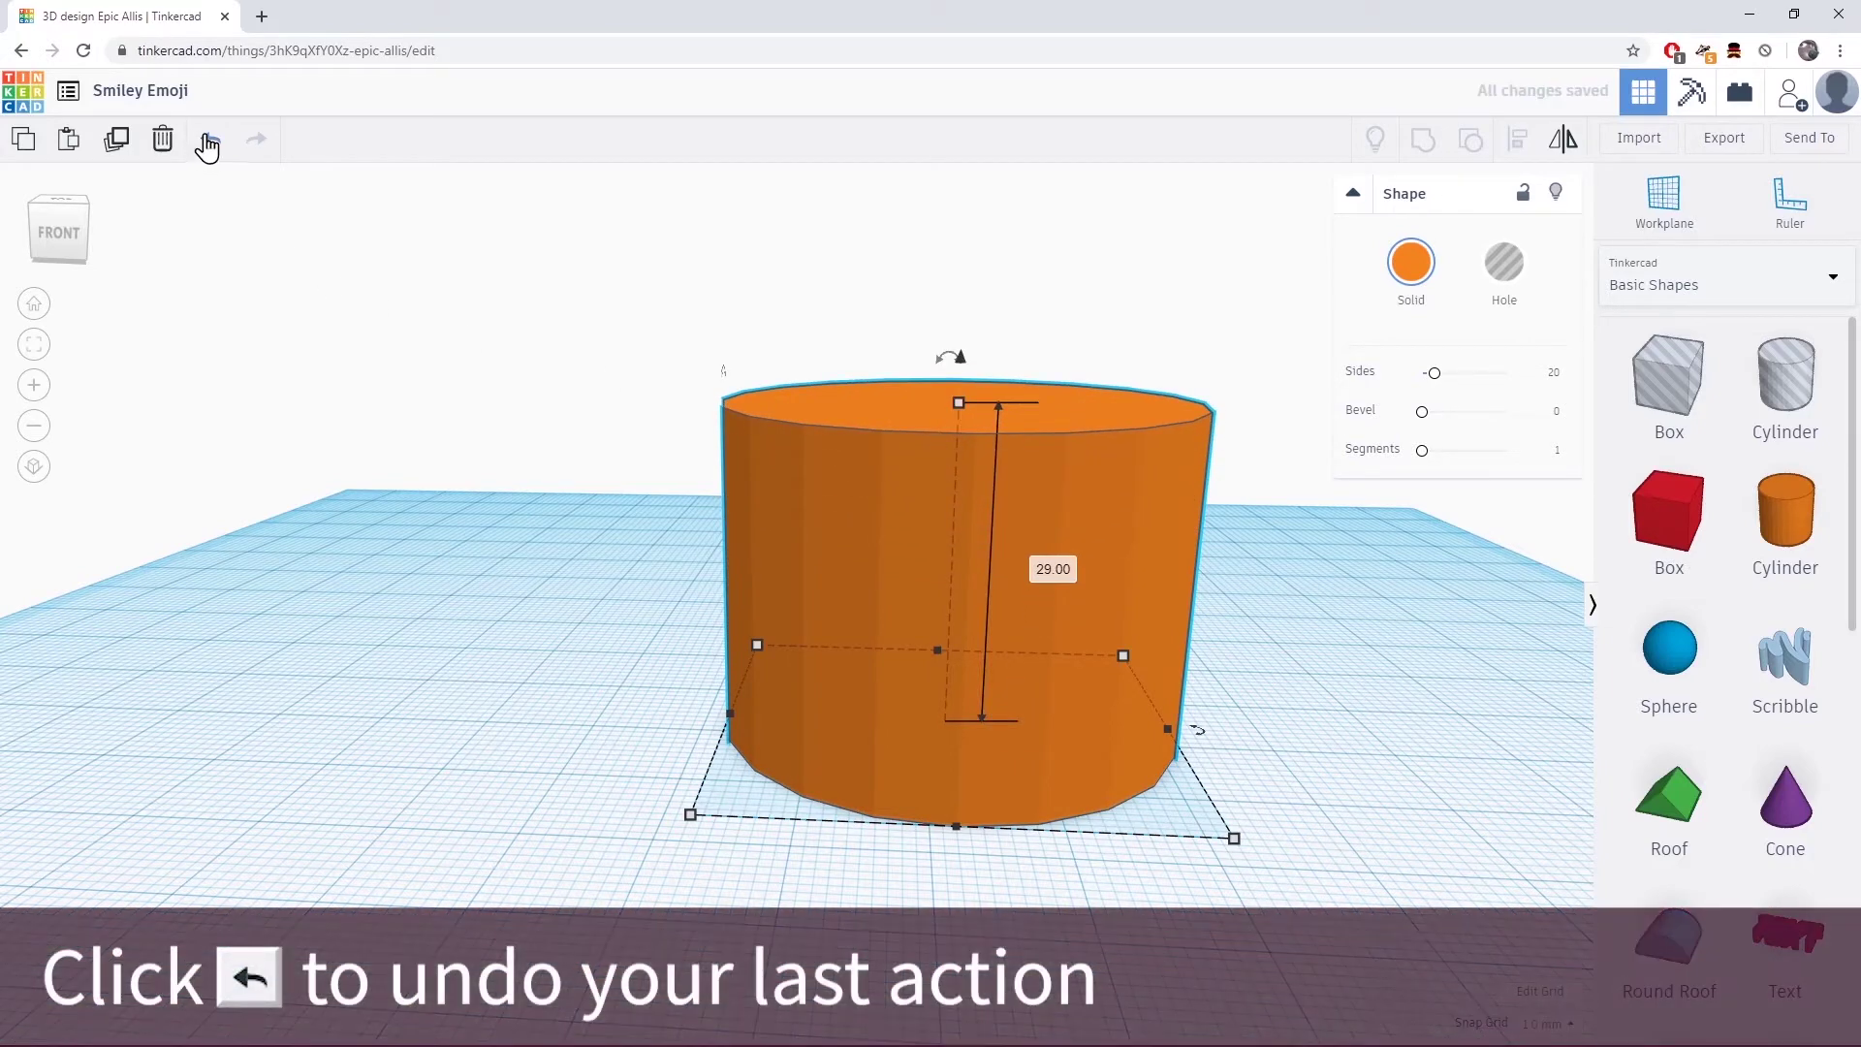
left_click(209, 141)
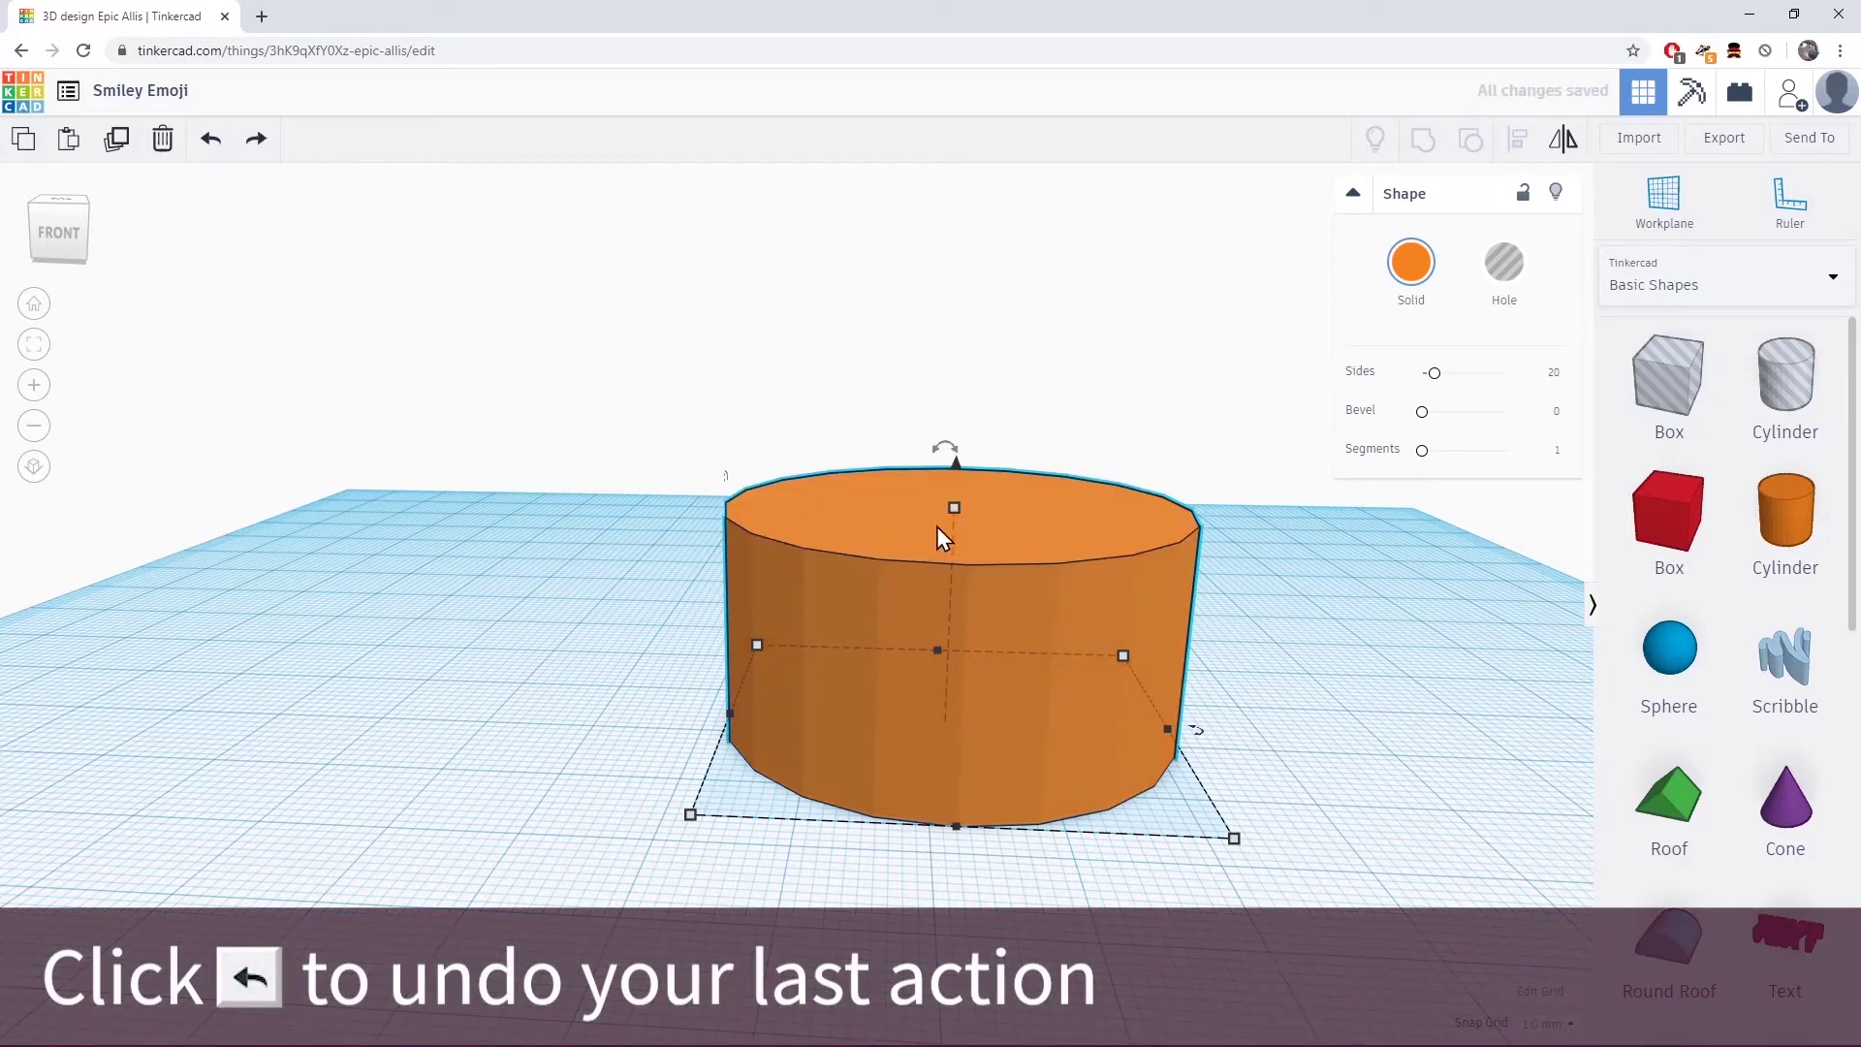
left_click_drag(954, 510, 945, 688)
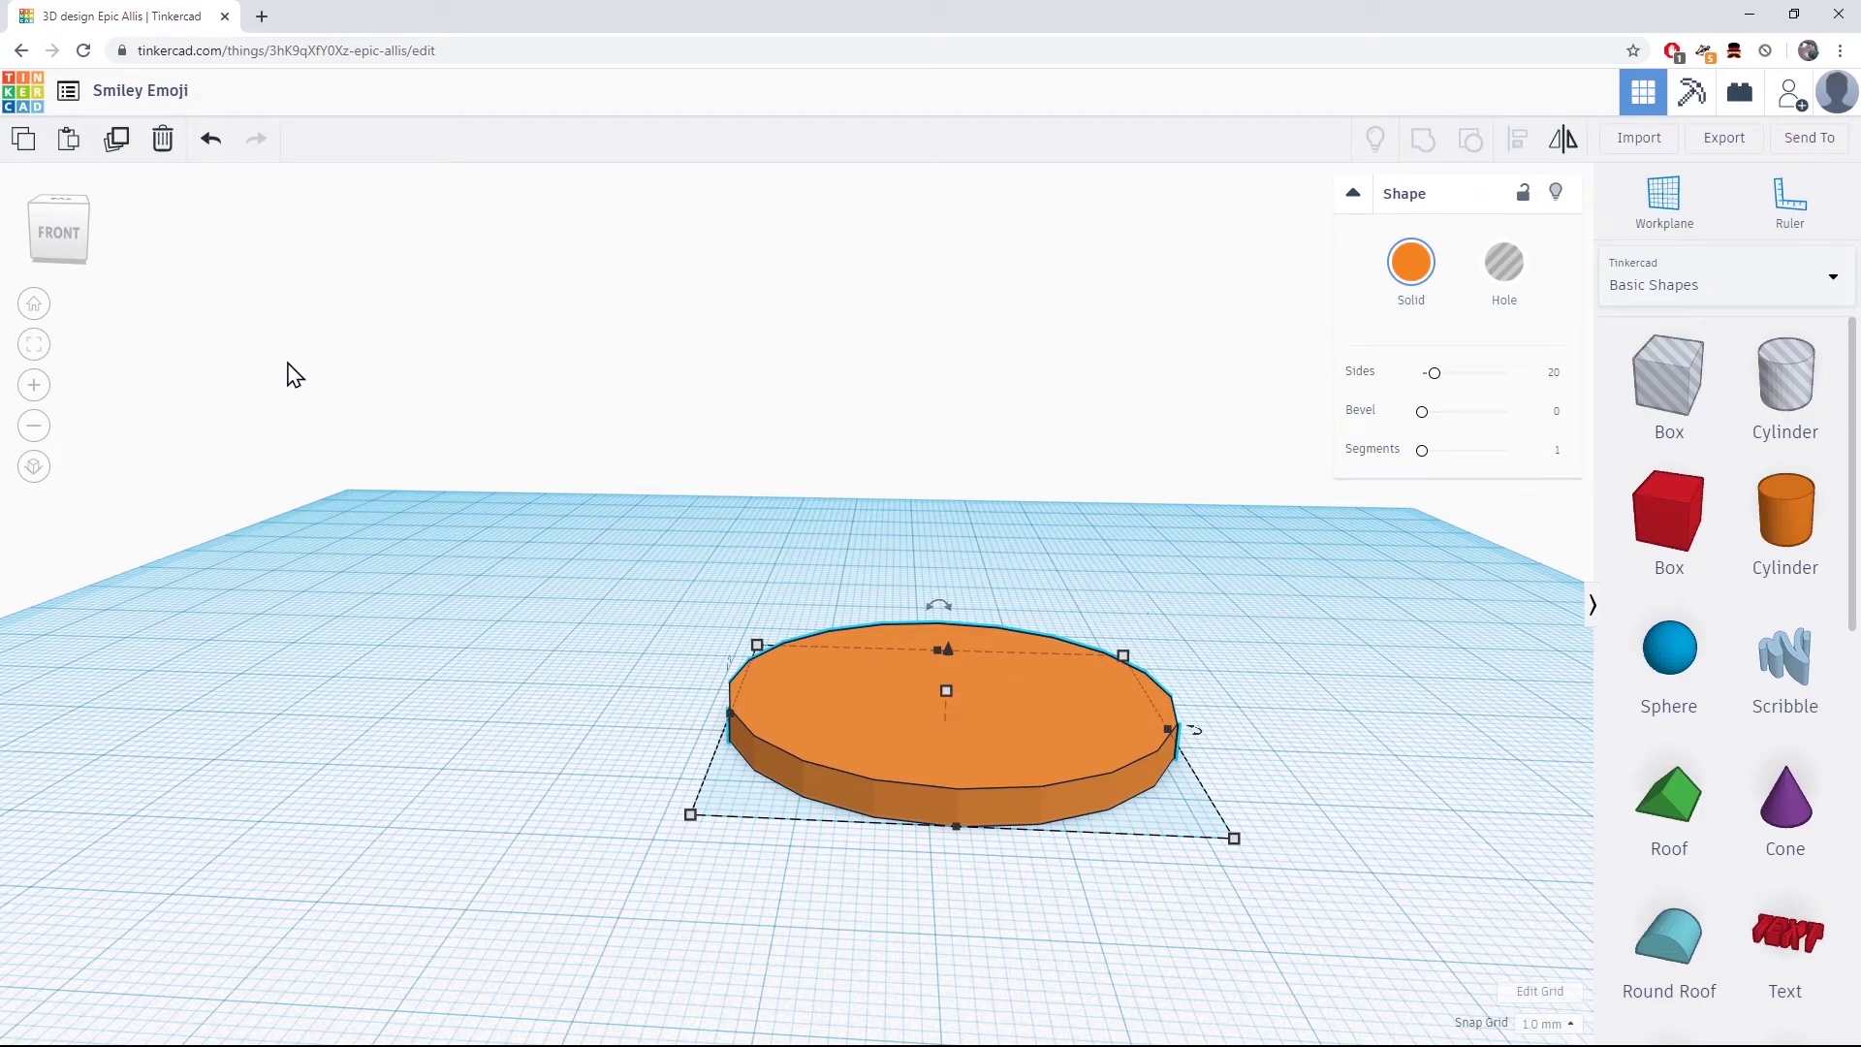
Step: Colour the disc yellow from the Solid palette and deselect it
mouse_move(61, 238)
left_mouse_down()
mouse_move(80, 268)
mouse_move(50, 260)
mouse_move(44, 233)
left_mouse_up()
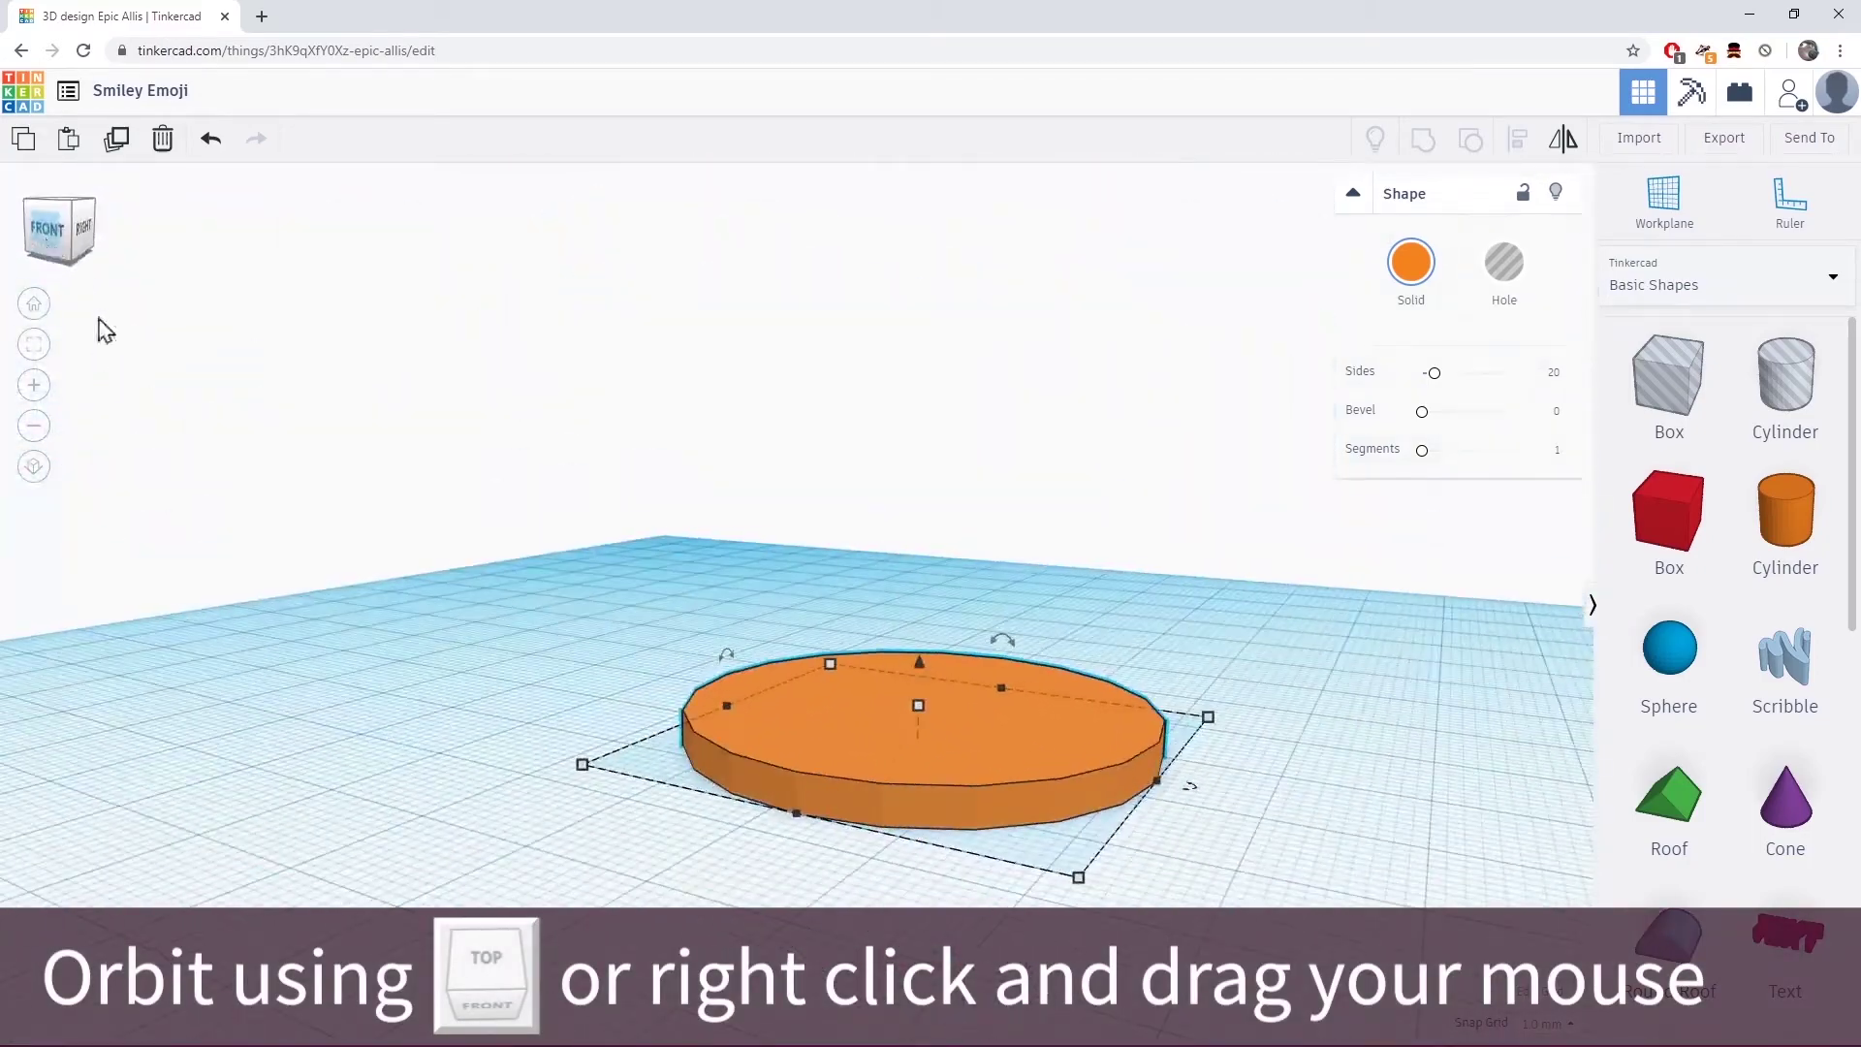
right_click_drag(415, 673, 607, 888)
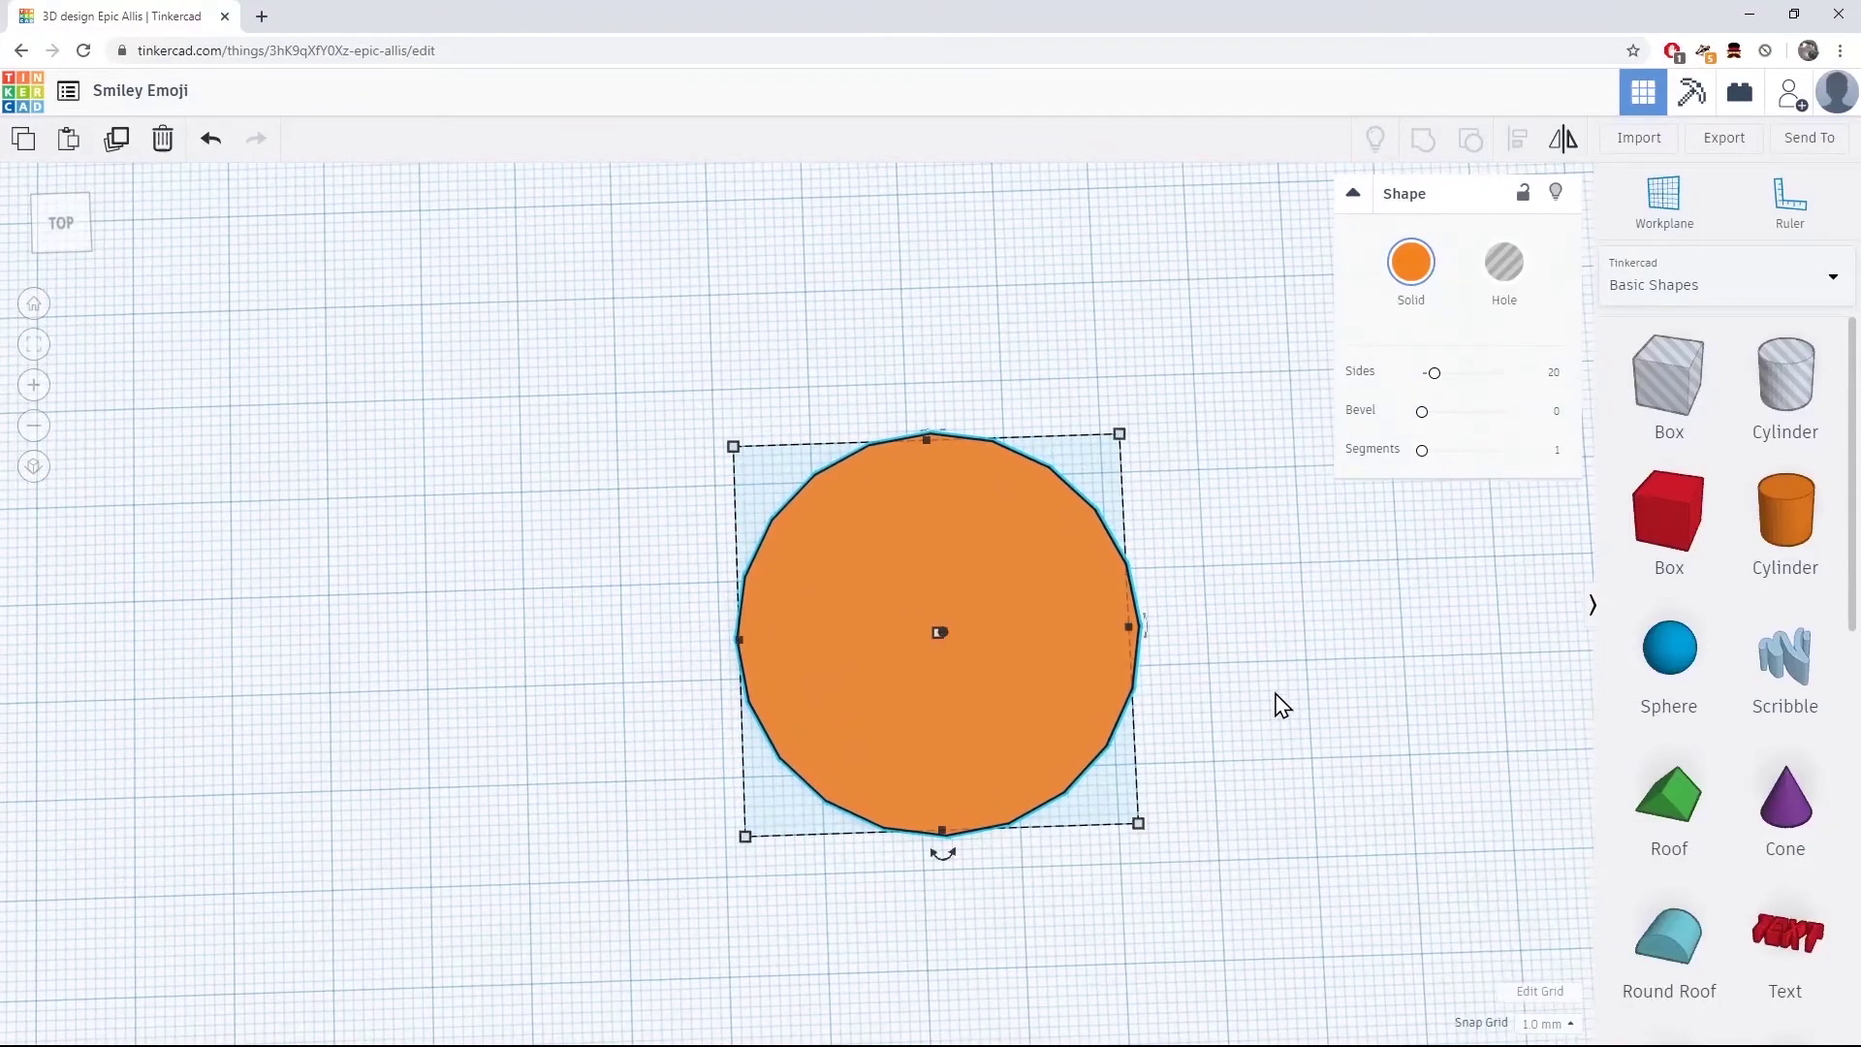
left_click(1411, 262)
left_click(1459, 441)
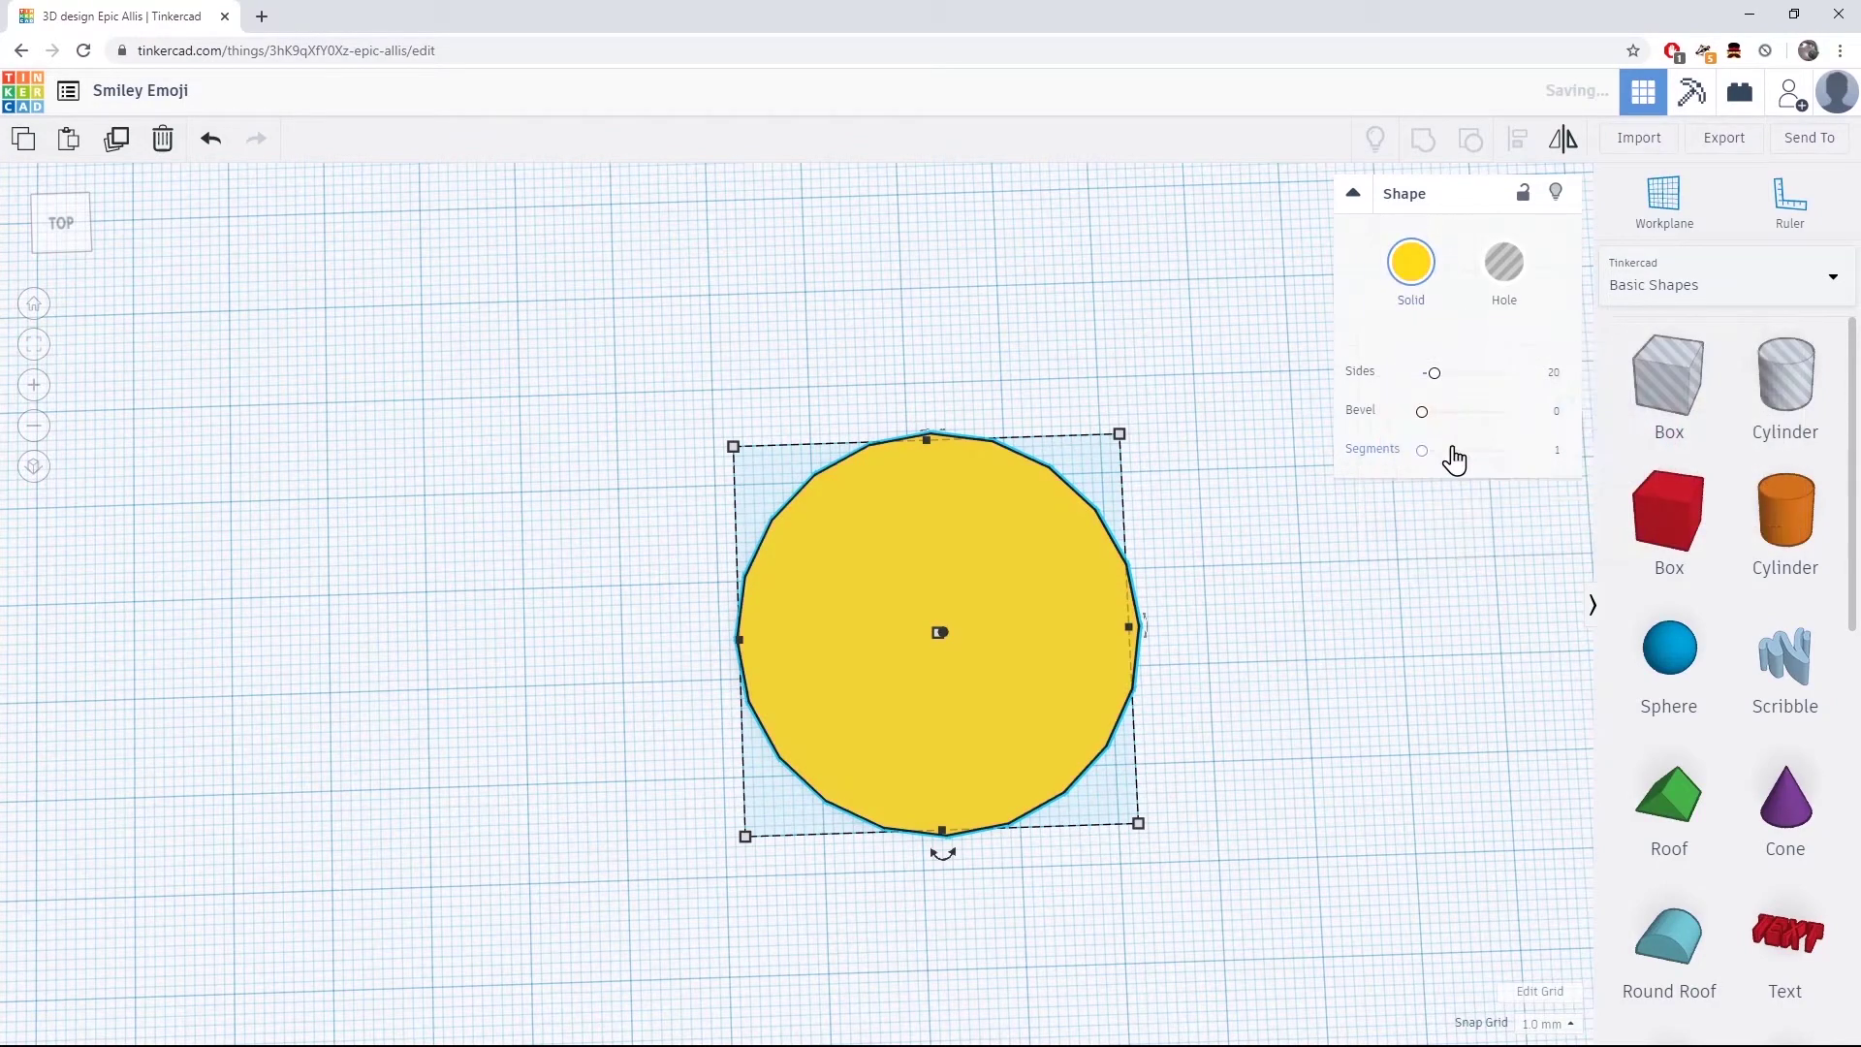
left_click(1271, 630)
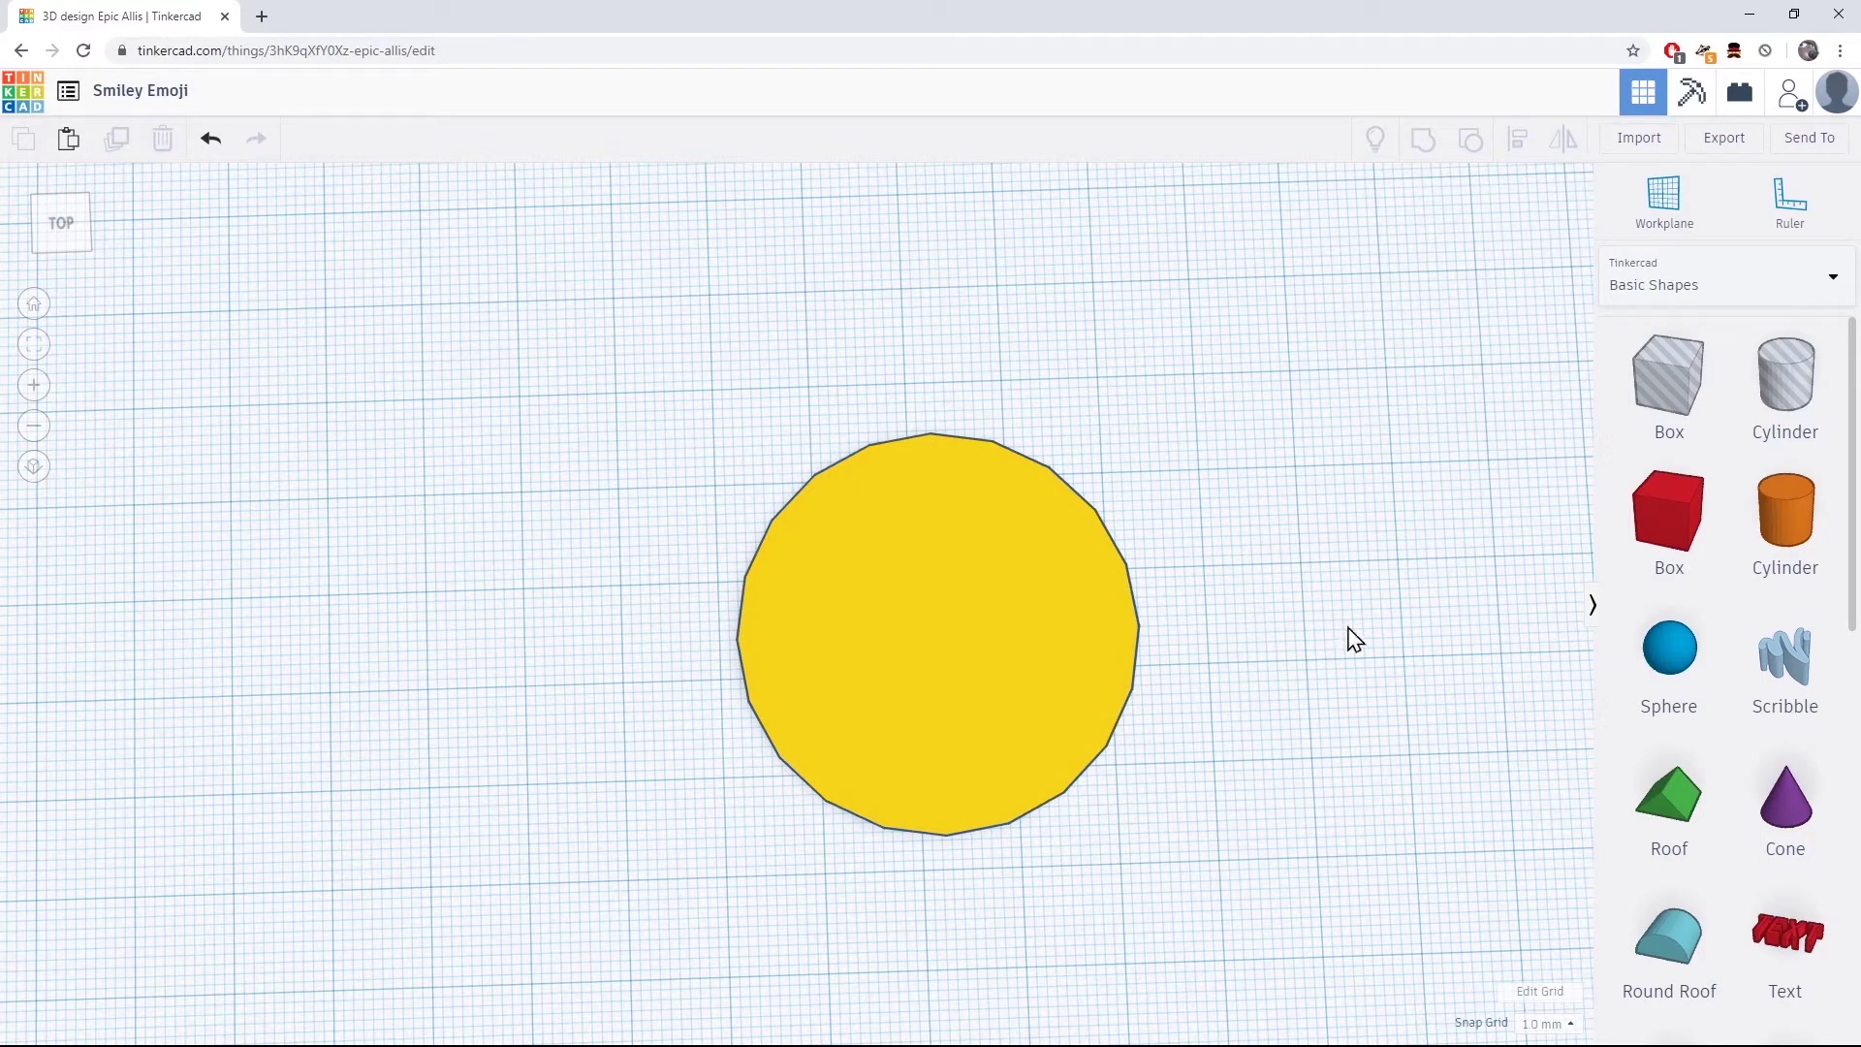
Step: Add another cylinder and shrink it to a short 7 by 7 mm eye
left_click_drag(1803, 529, 876, 606)
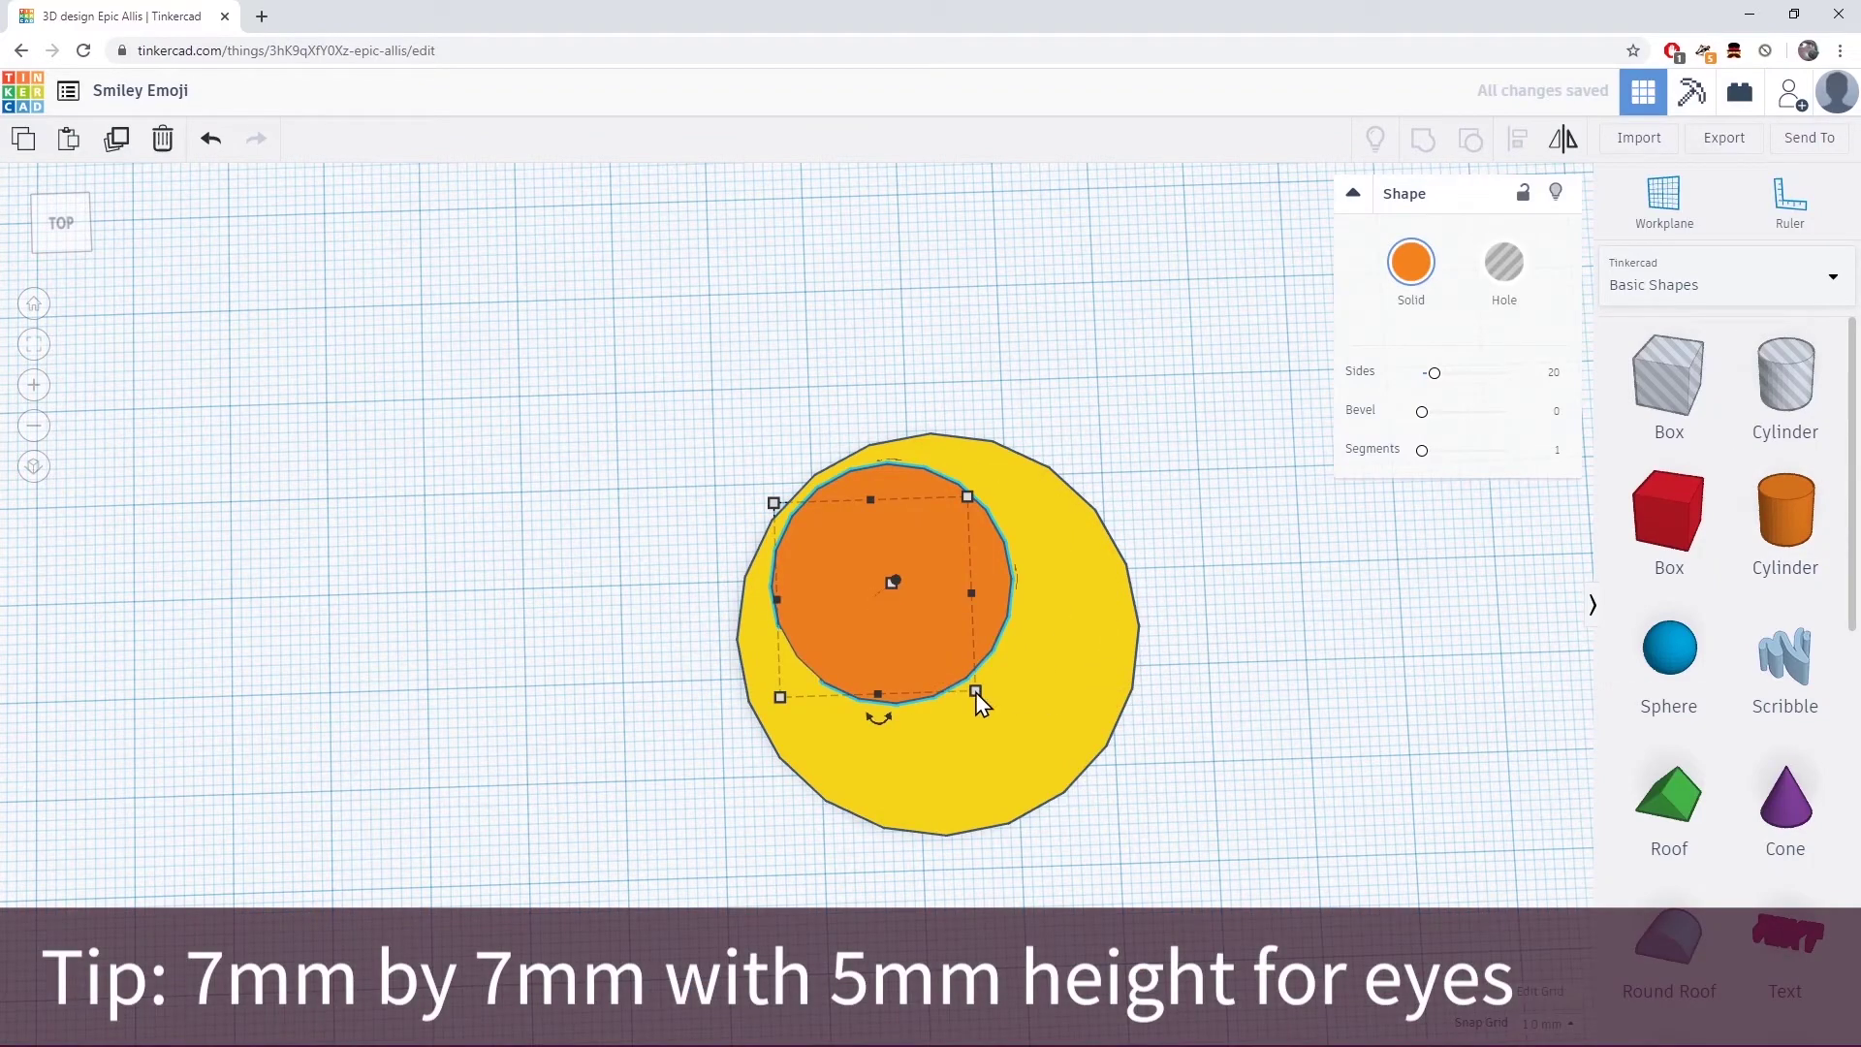
left_click_drag(976, 692, 844, 572)
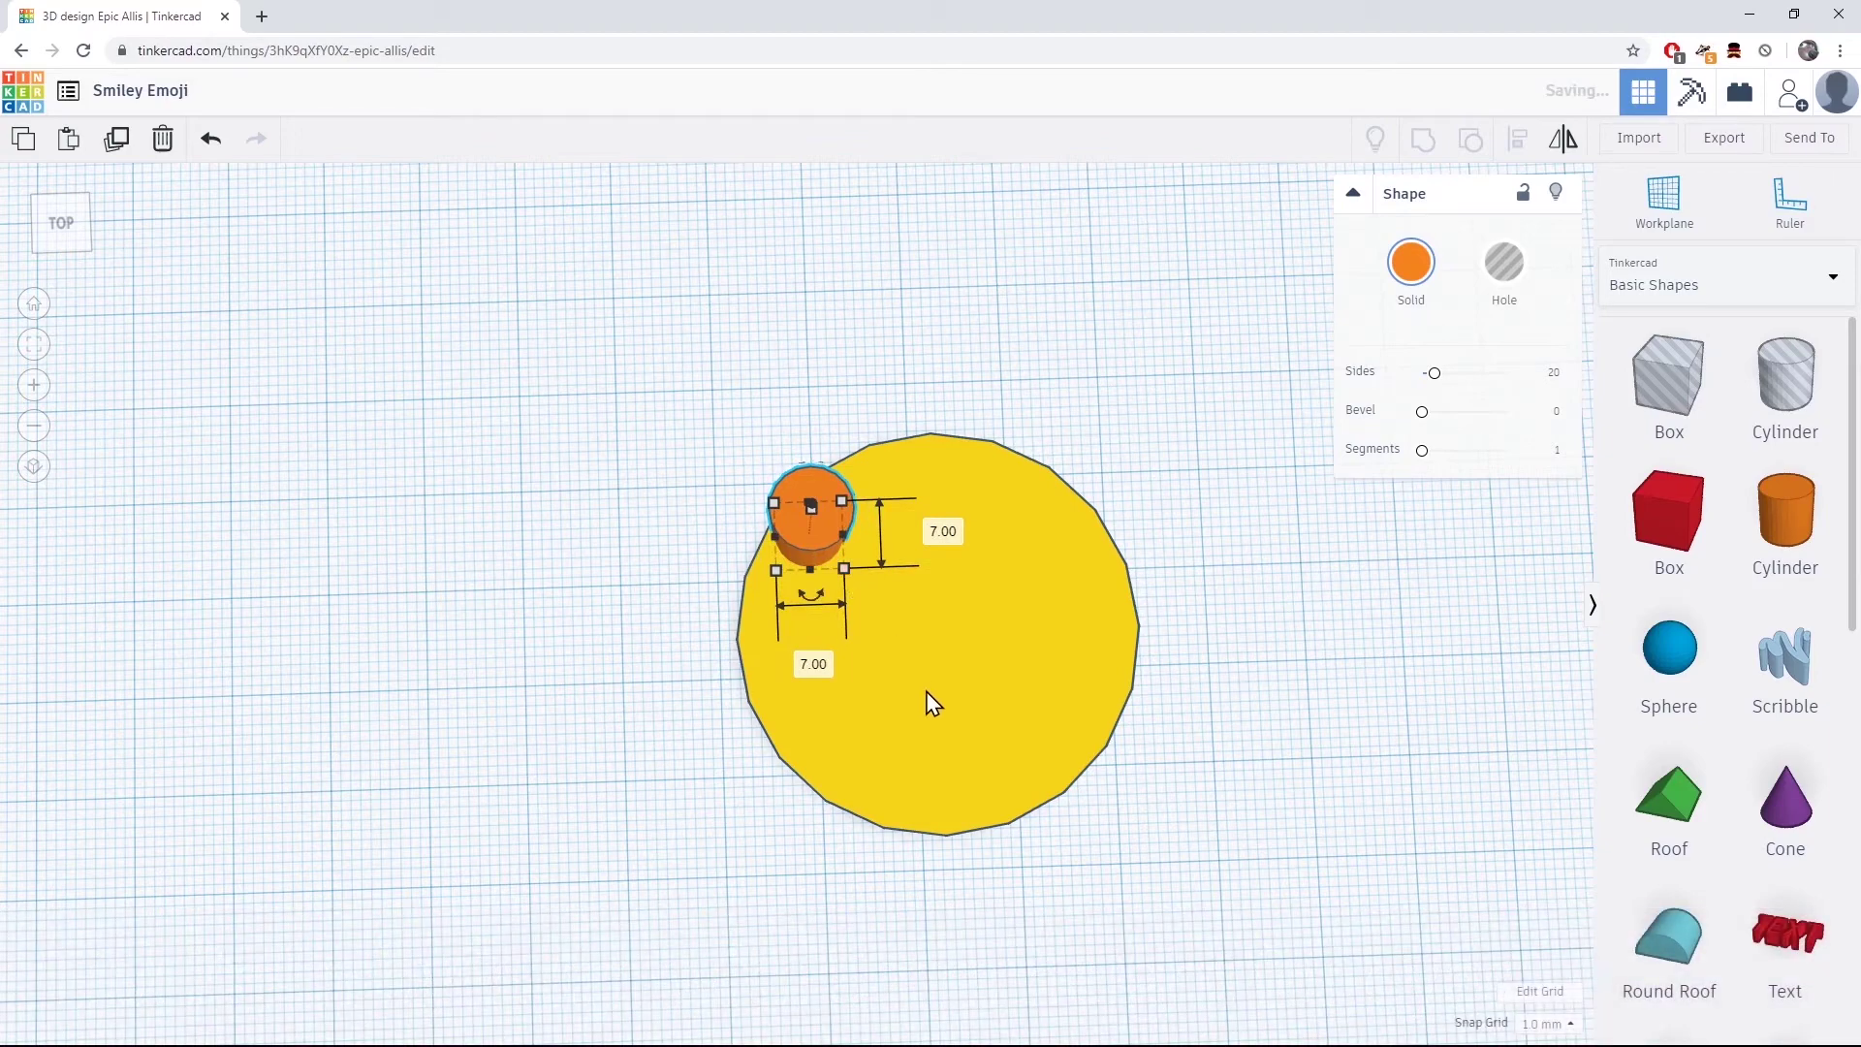
right_click_drag(932, 703, 894, 532)
left_click_drag(812, 473, 845, 599)
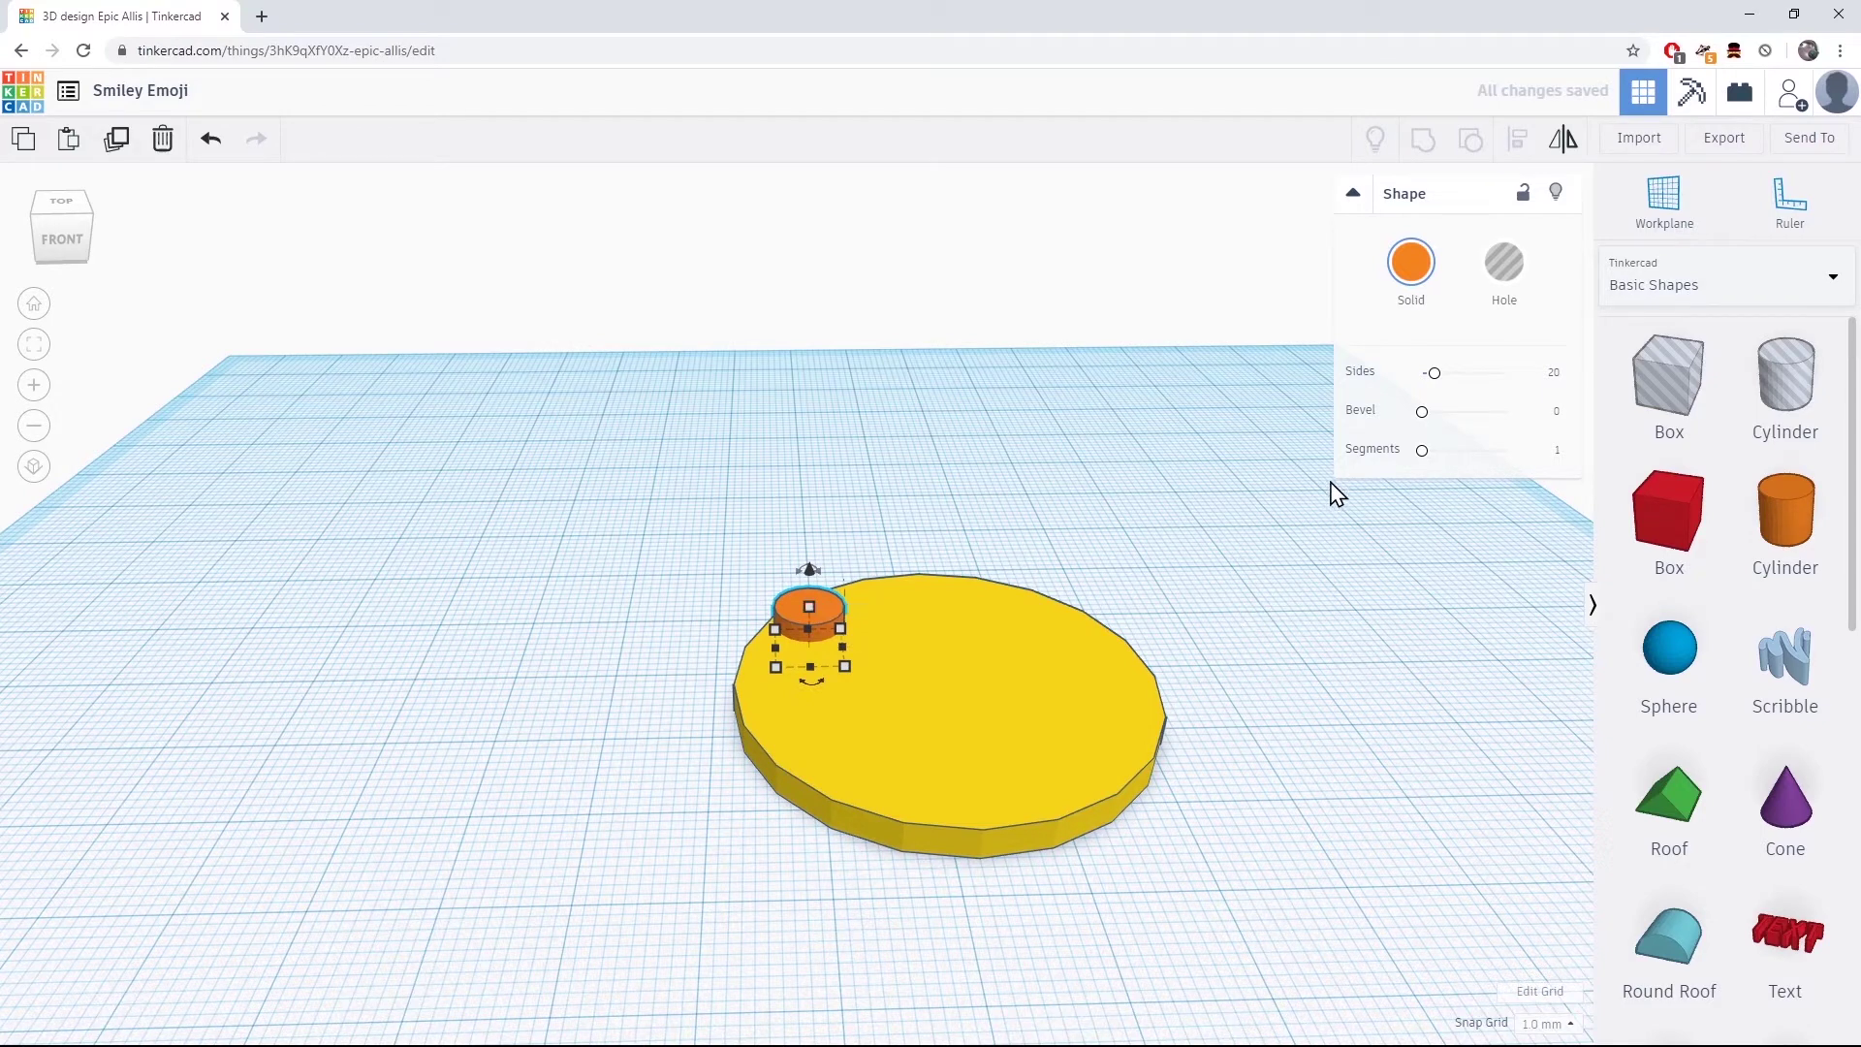
Step: Colour the eye black and move it to the yellow disc's upper left
left_click(1408, 271)
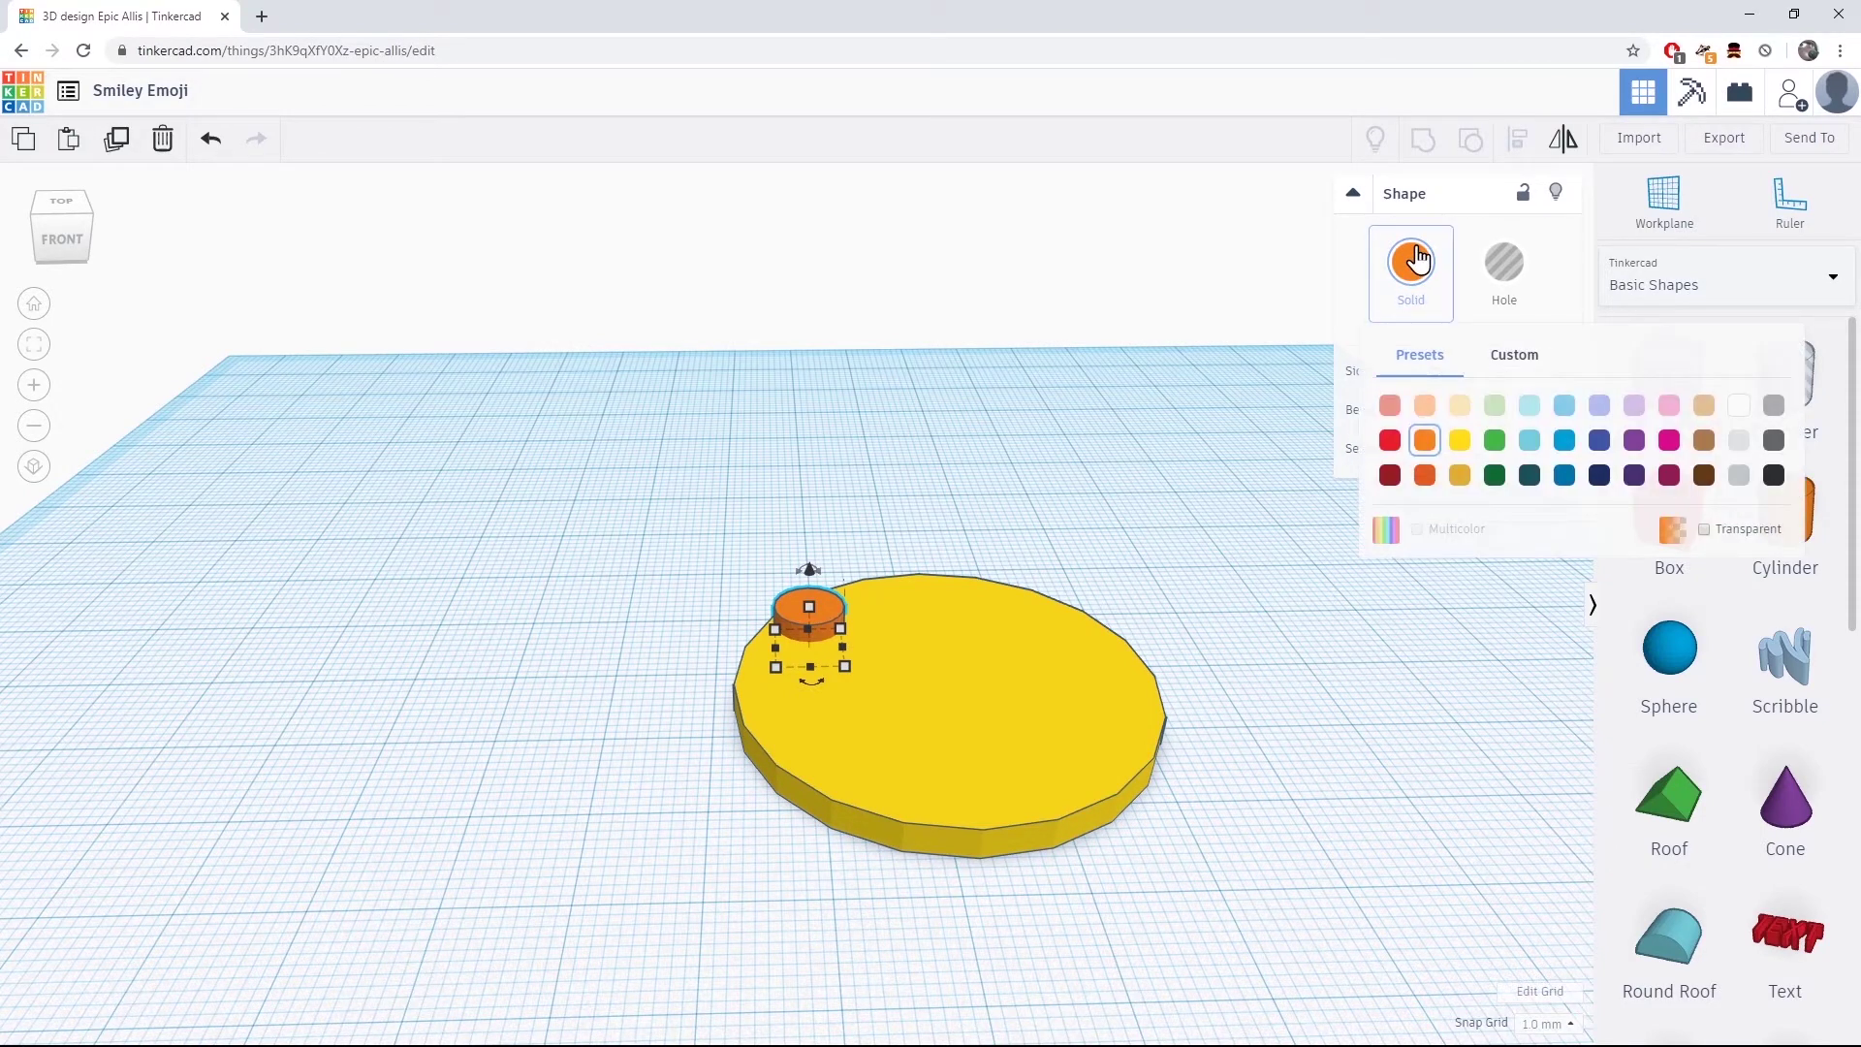
left_click(1772, 477)
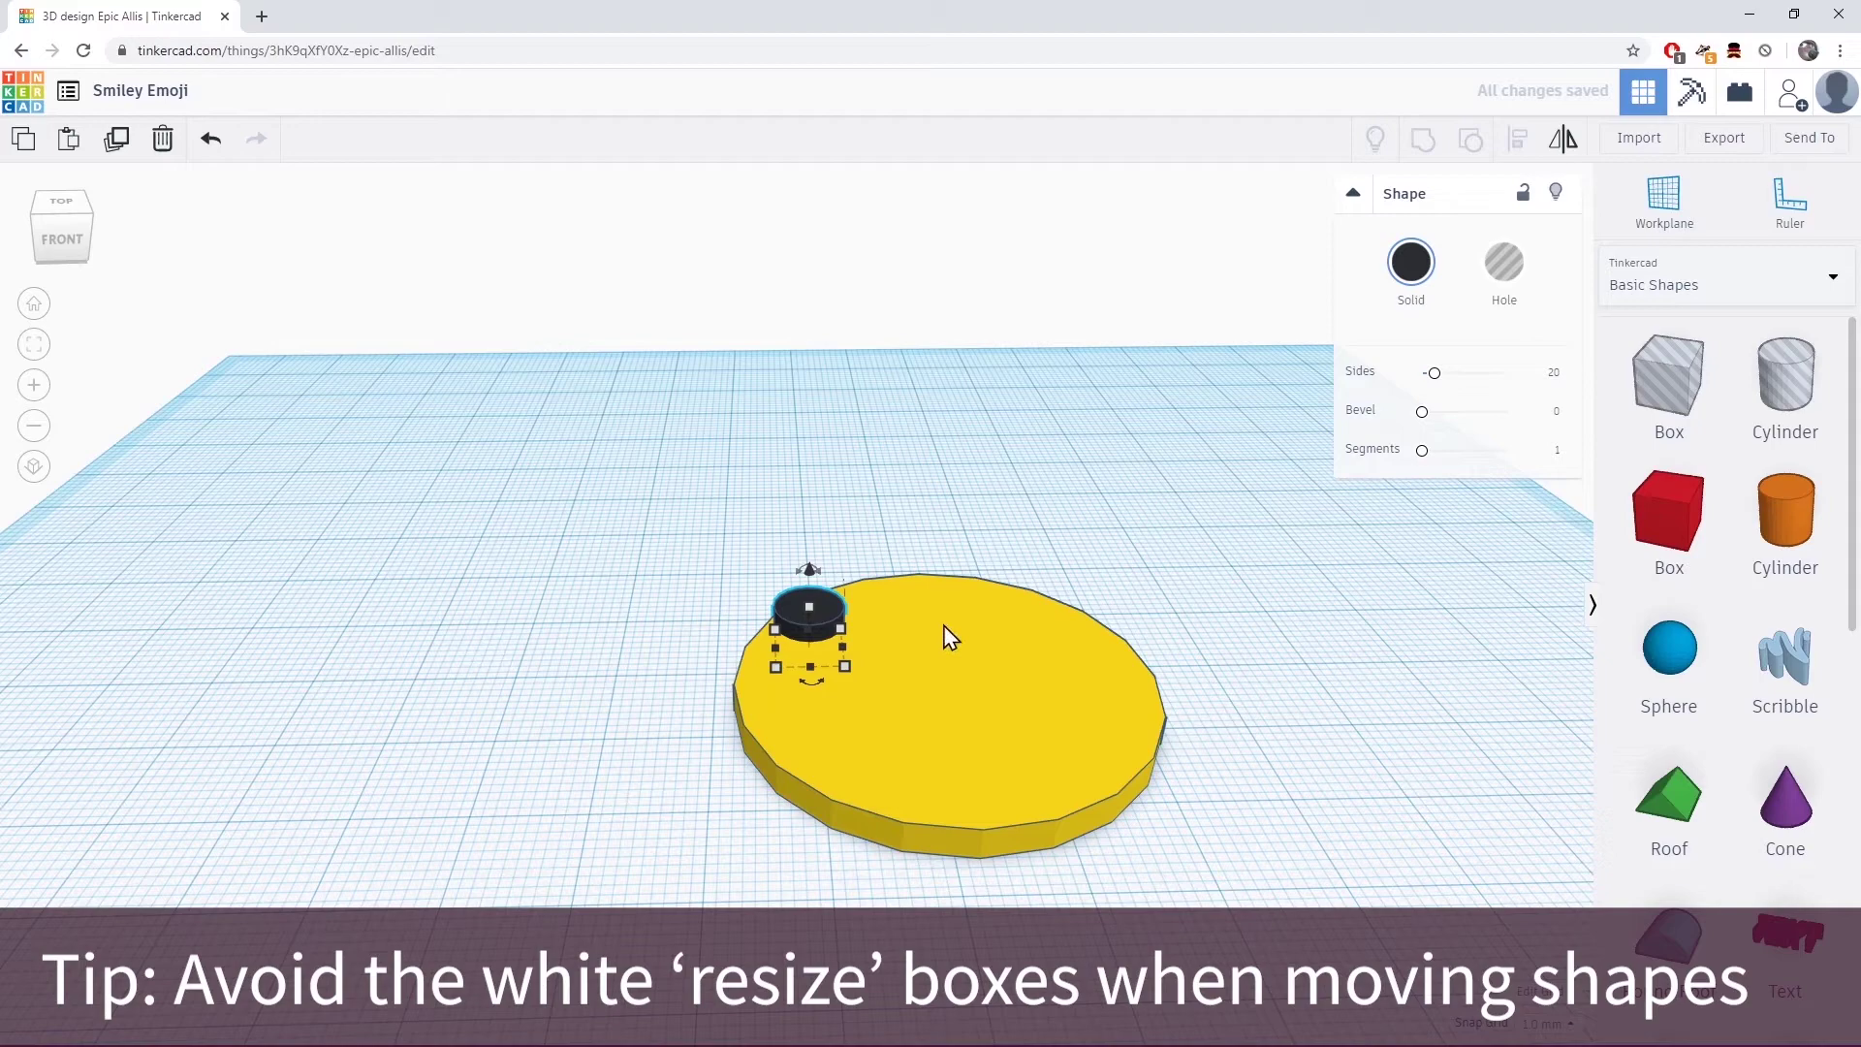
left_click(34, 384)
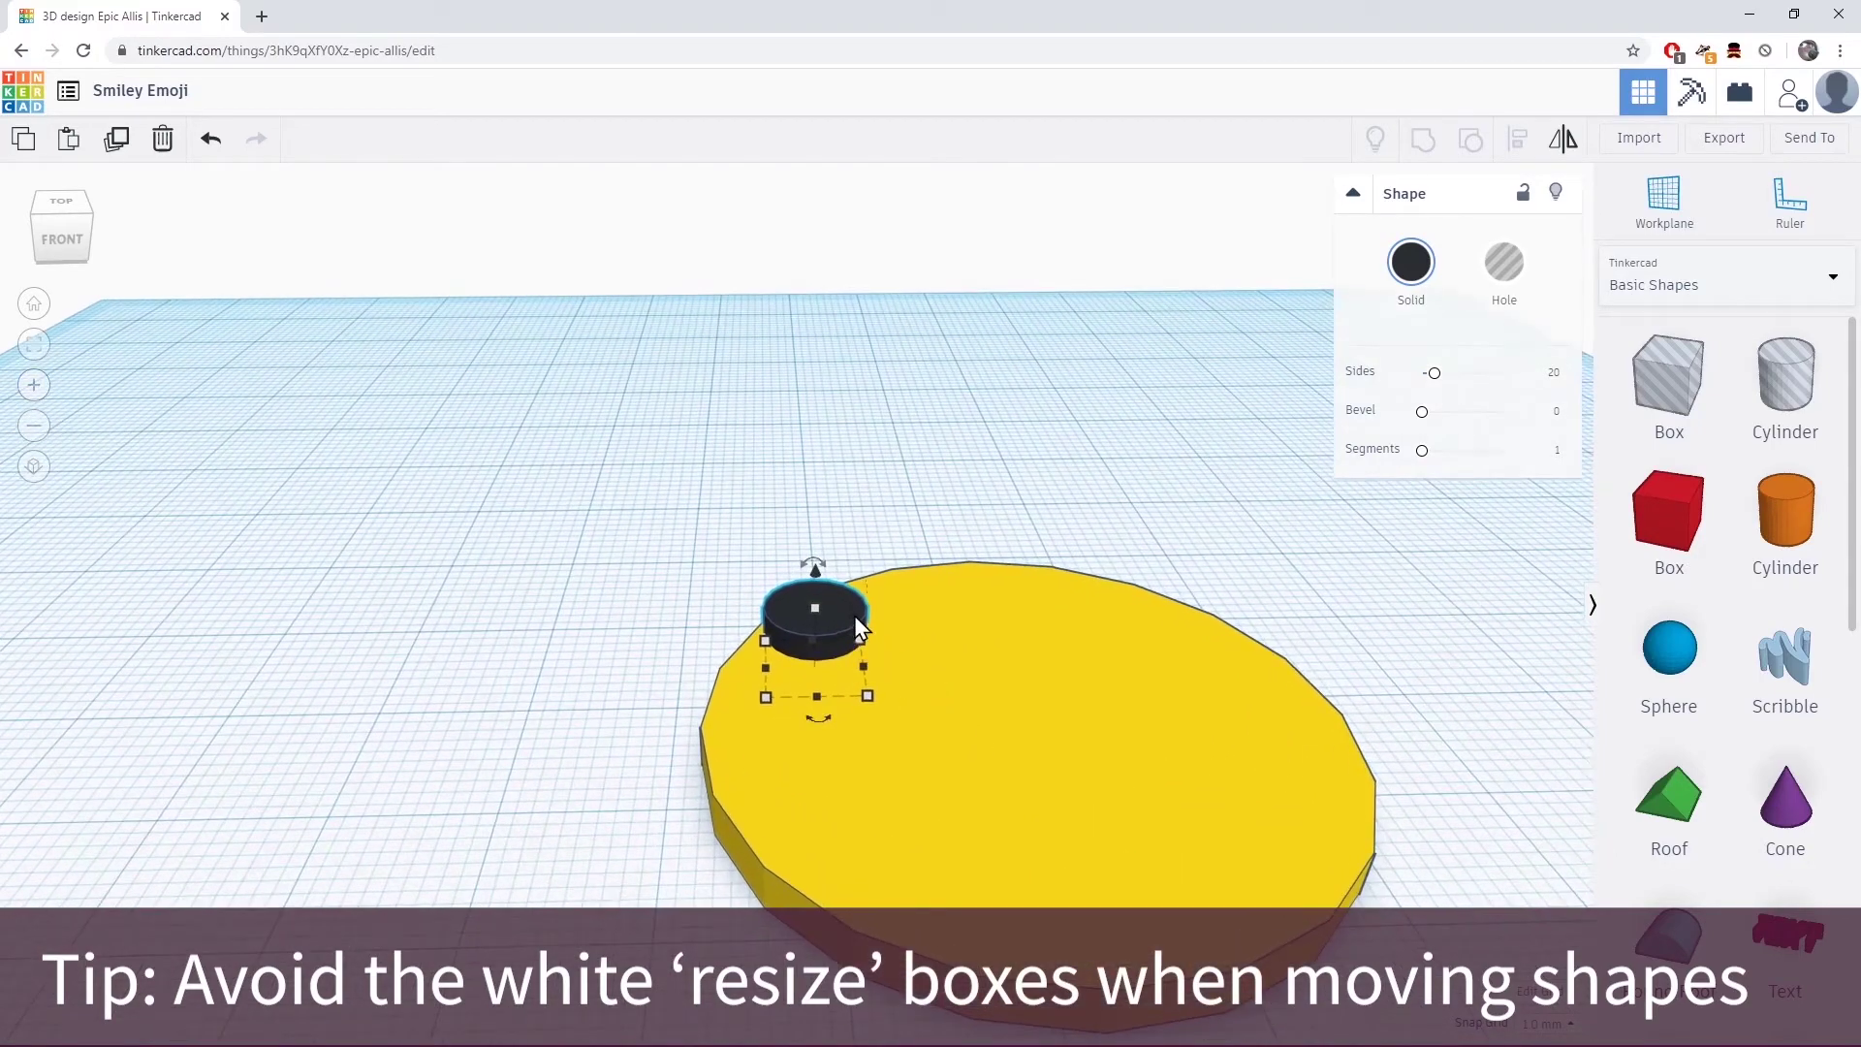
left_click_drag(857, 618, 932, 659)
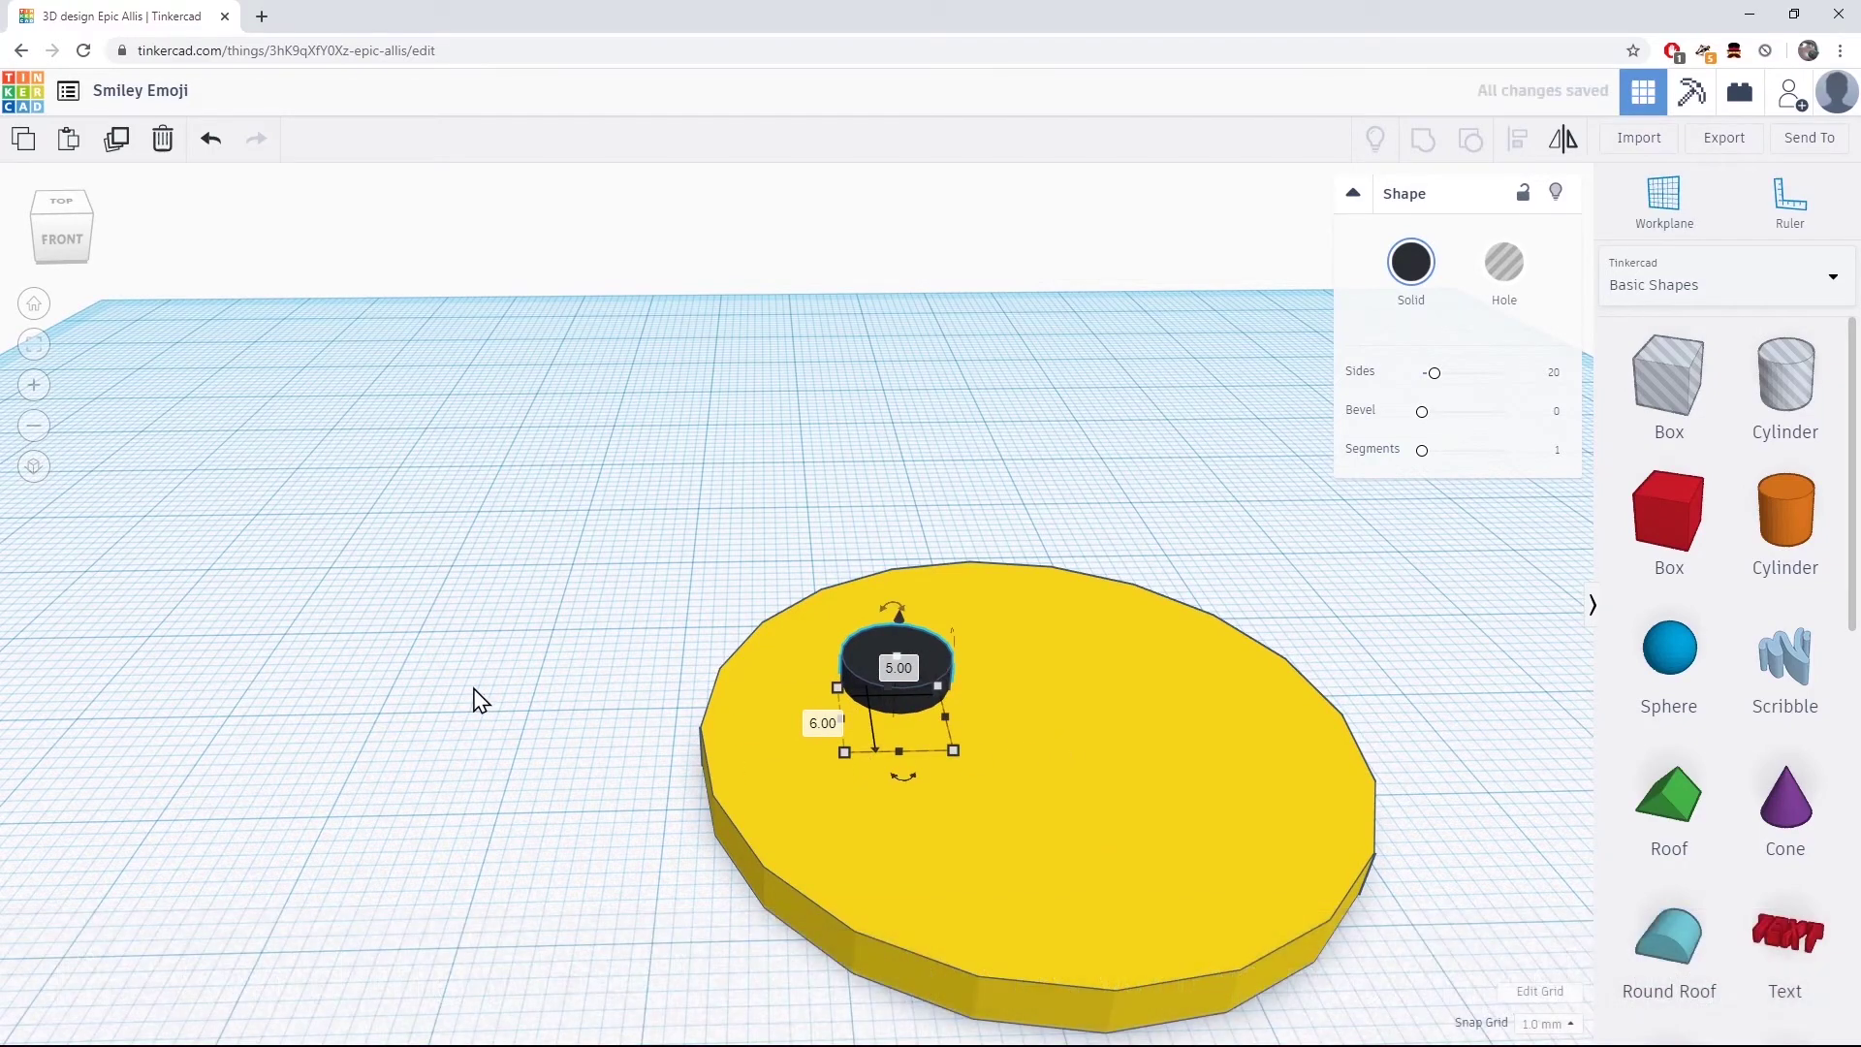
Step: Copy and paste the black eye, placing the copy level with it on the right
left_click(479, 699)
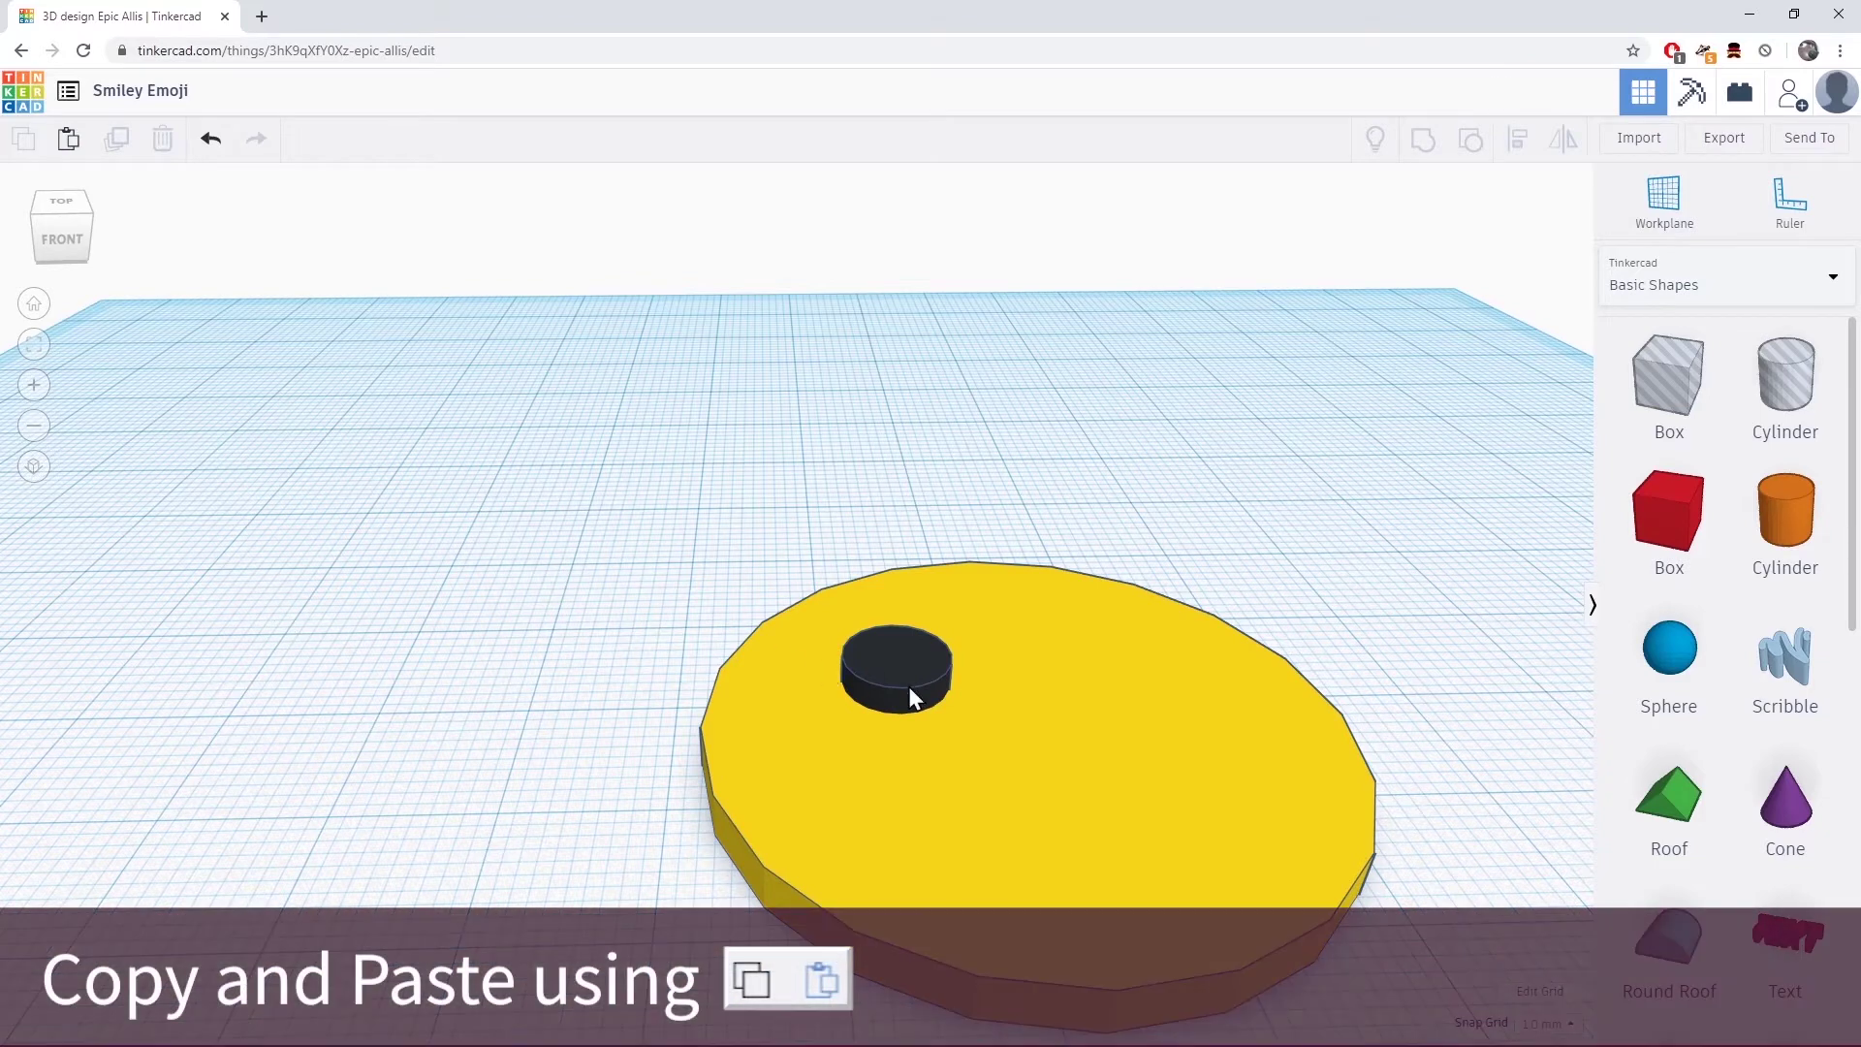
left_click(913, 666)
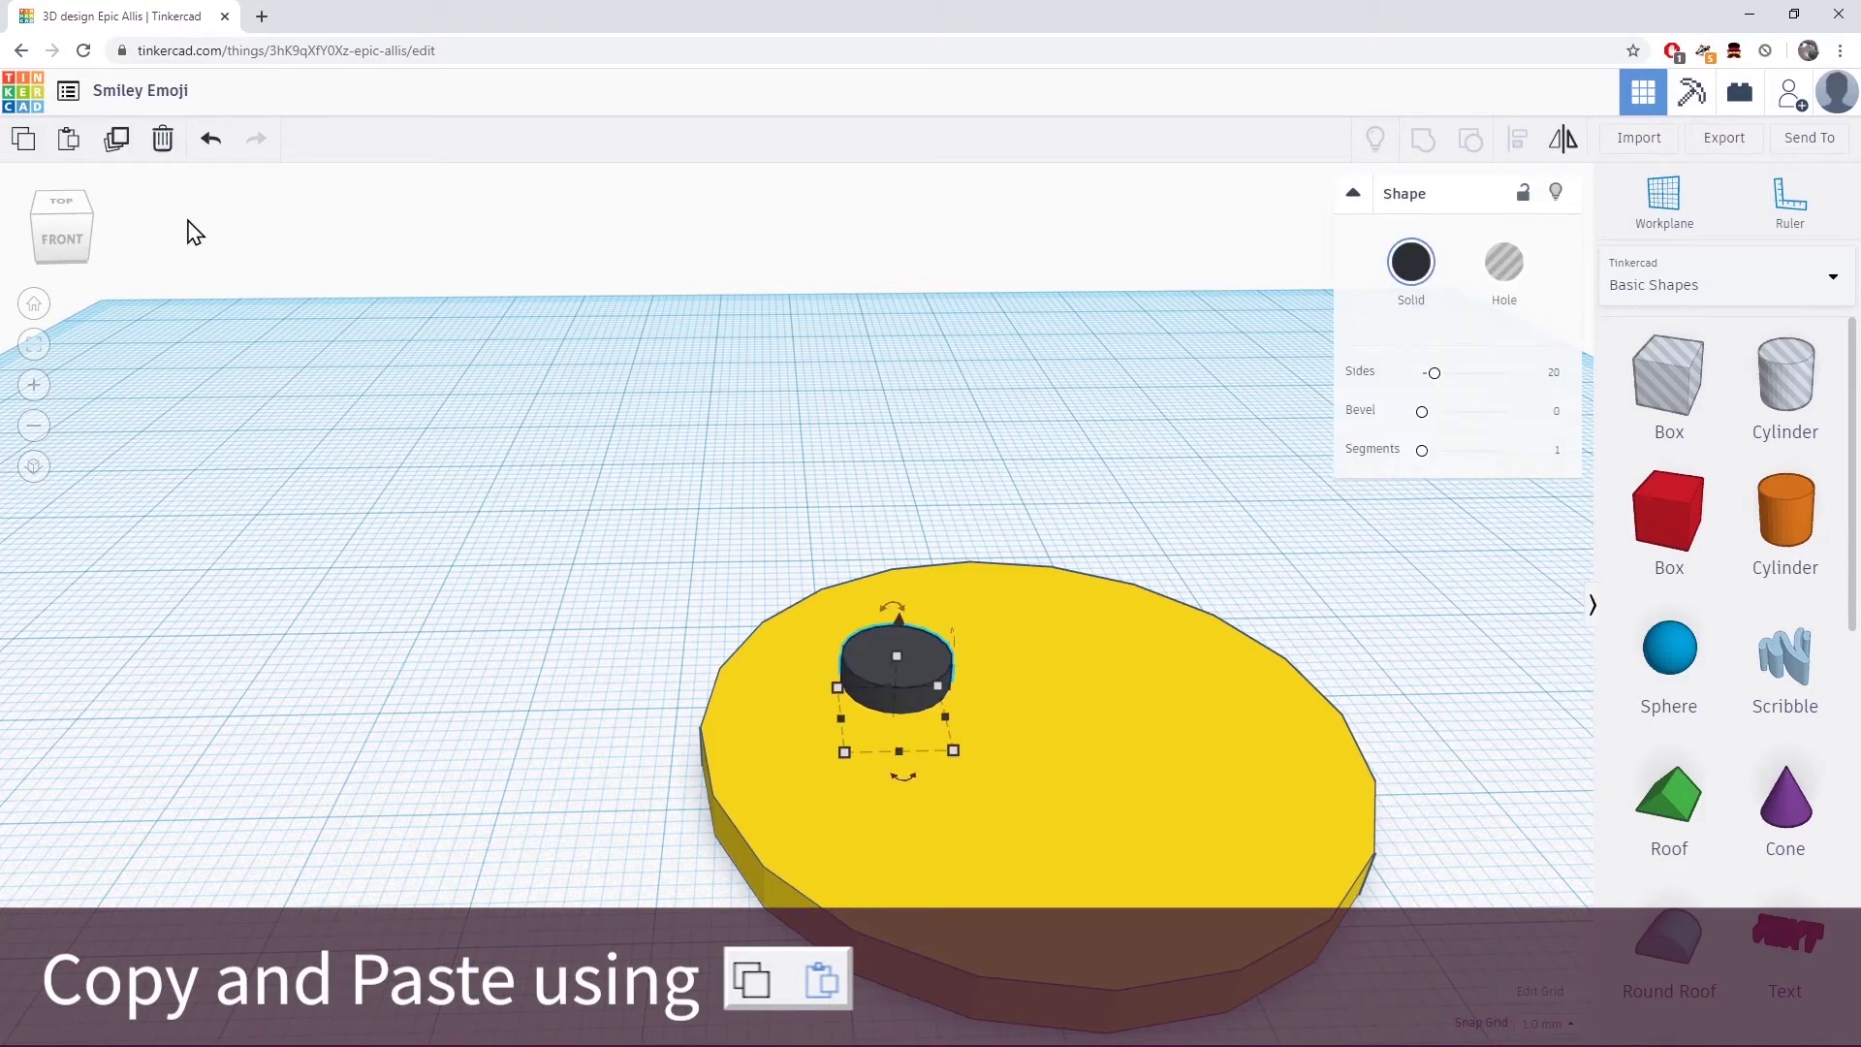
left_click(24, 144)
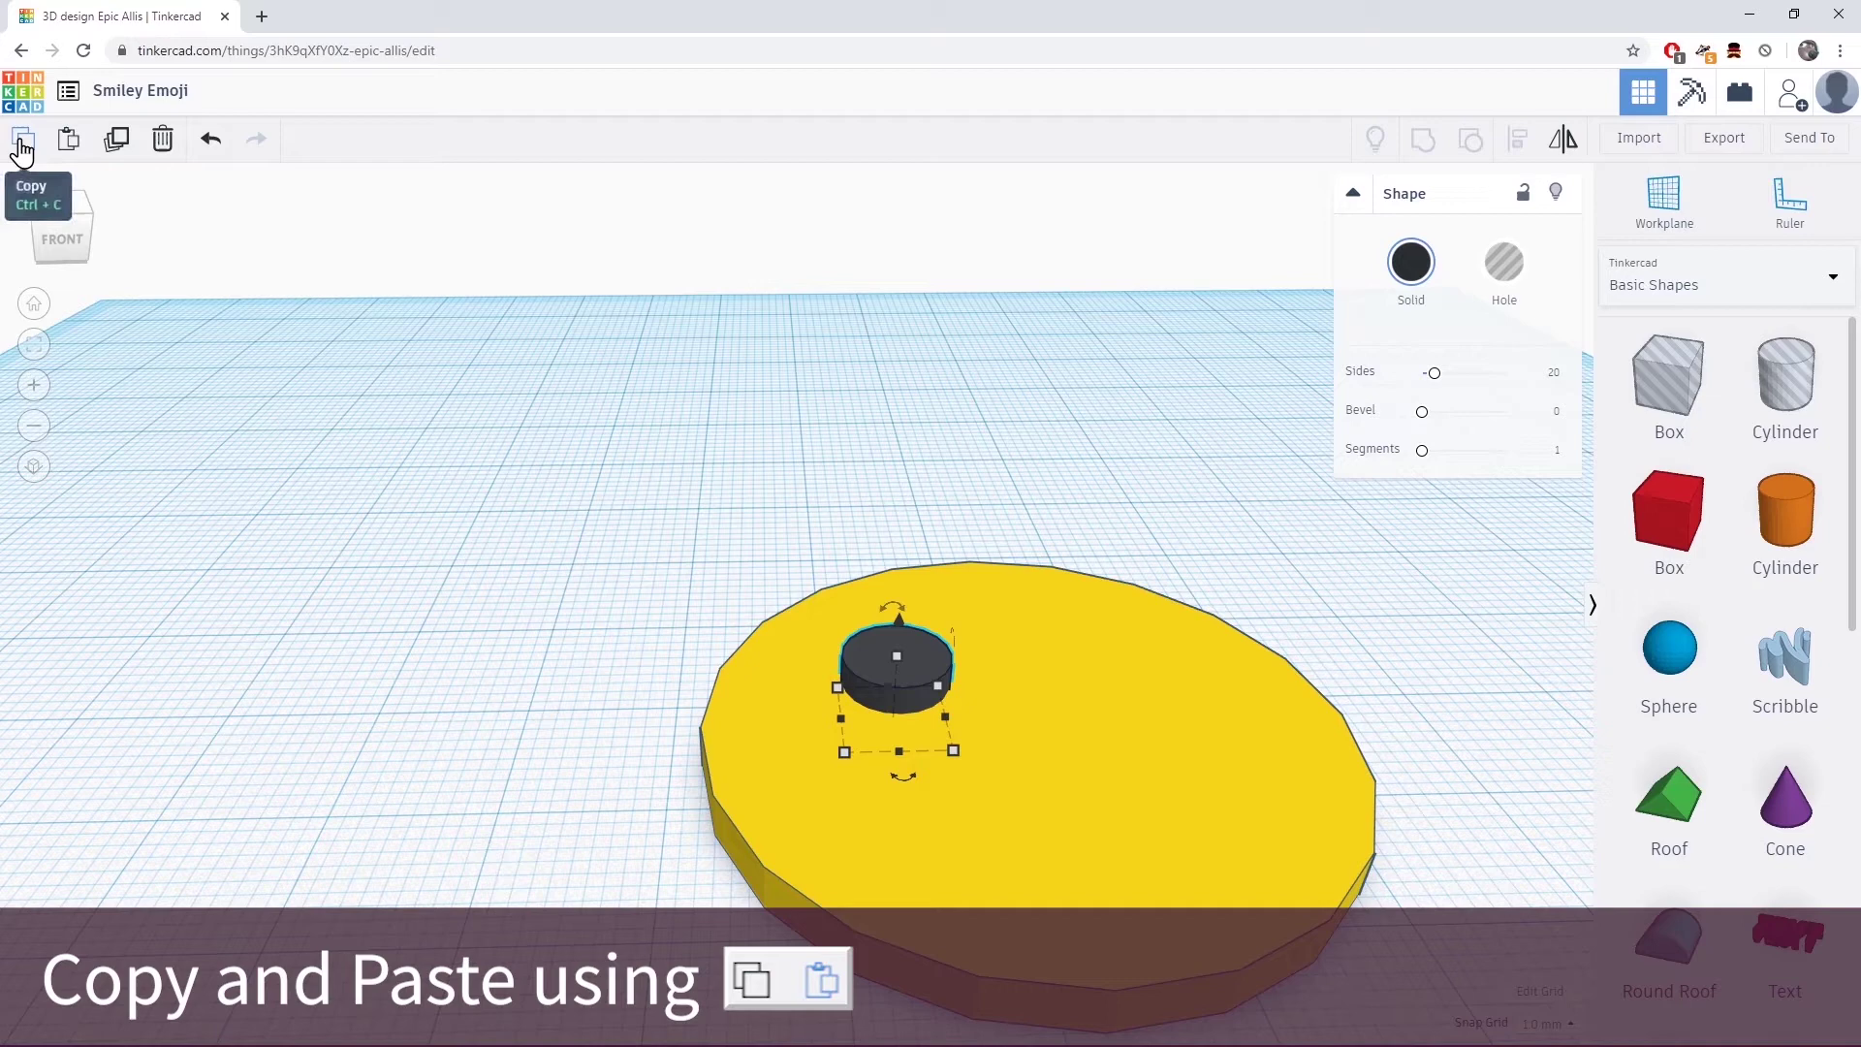
left_click(68, 151)
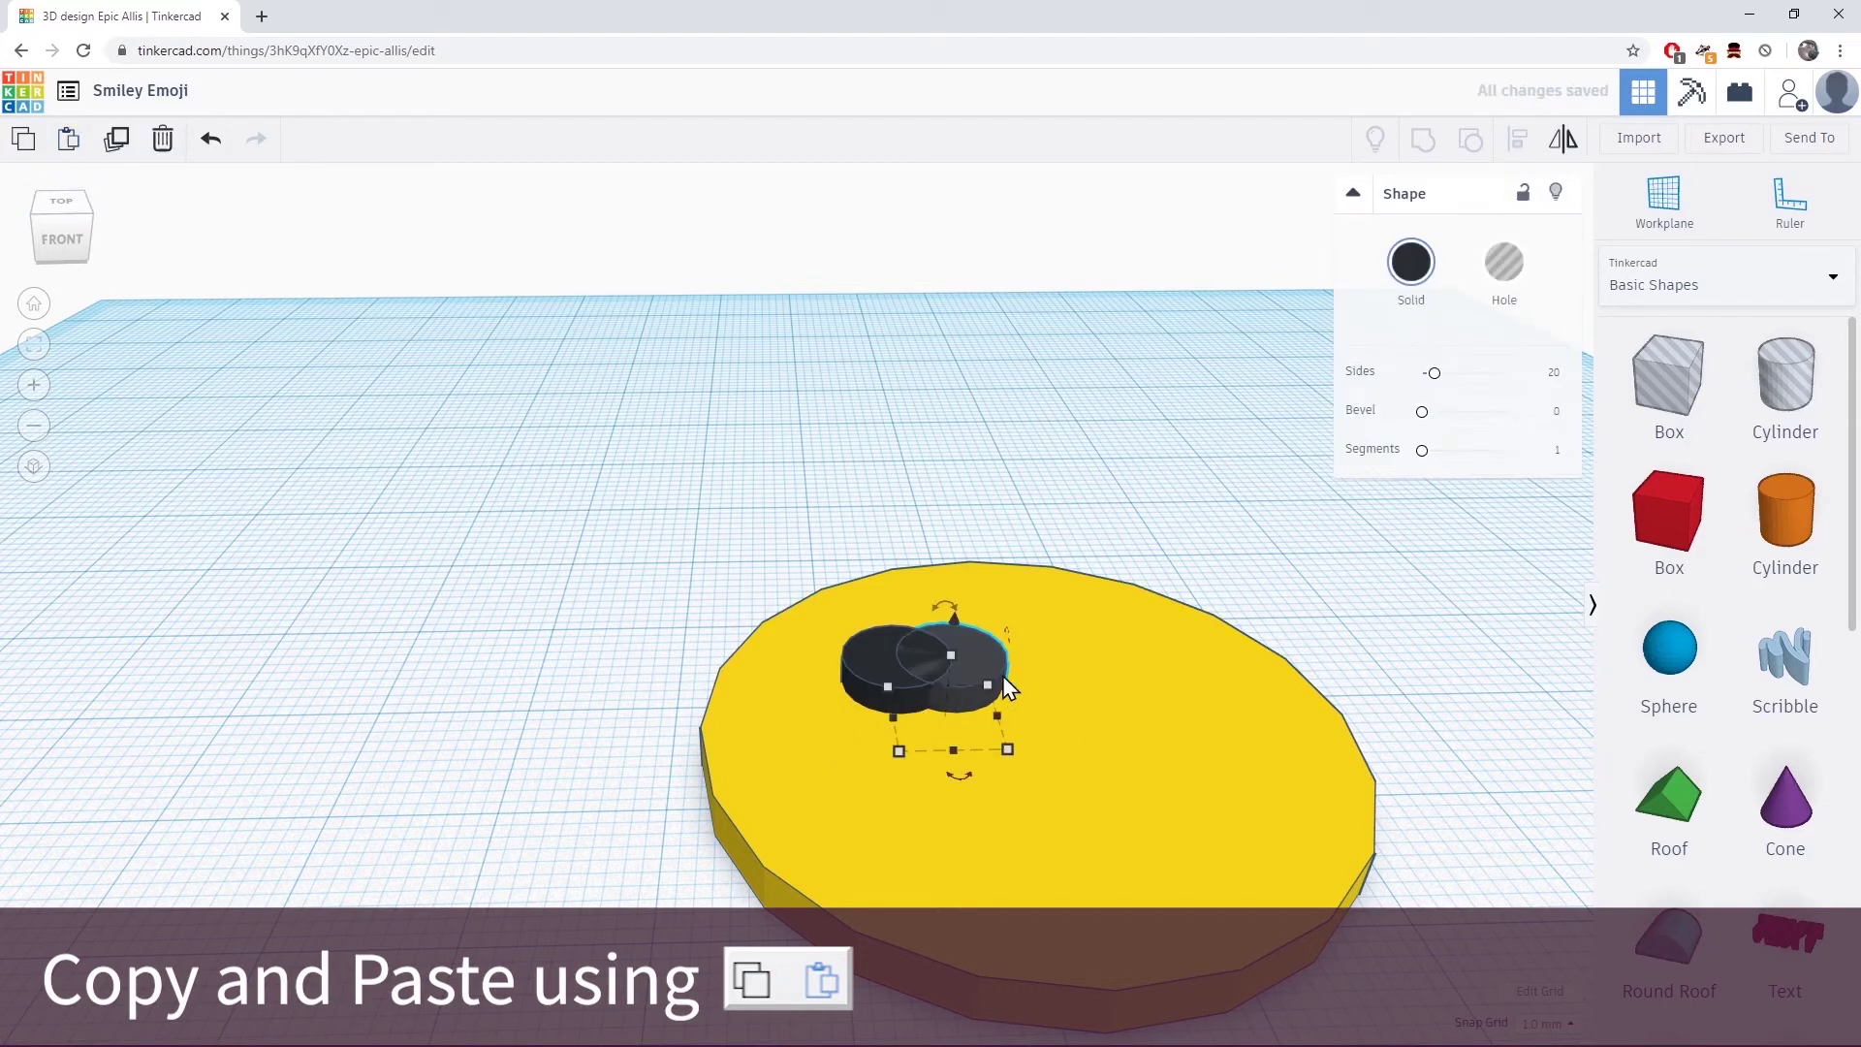
left_click_drag(968, 655, 1195, 647)
right_click_drag(1383, 723, 1275, 696)
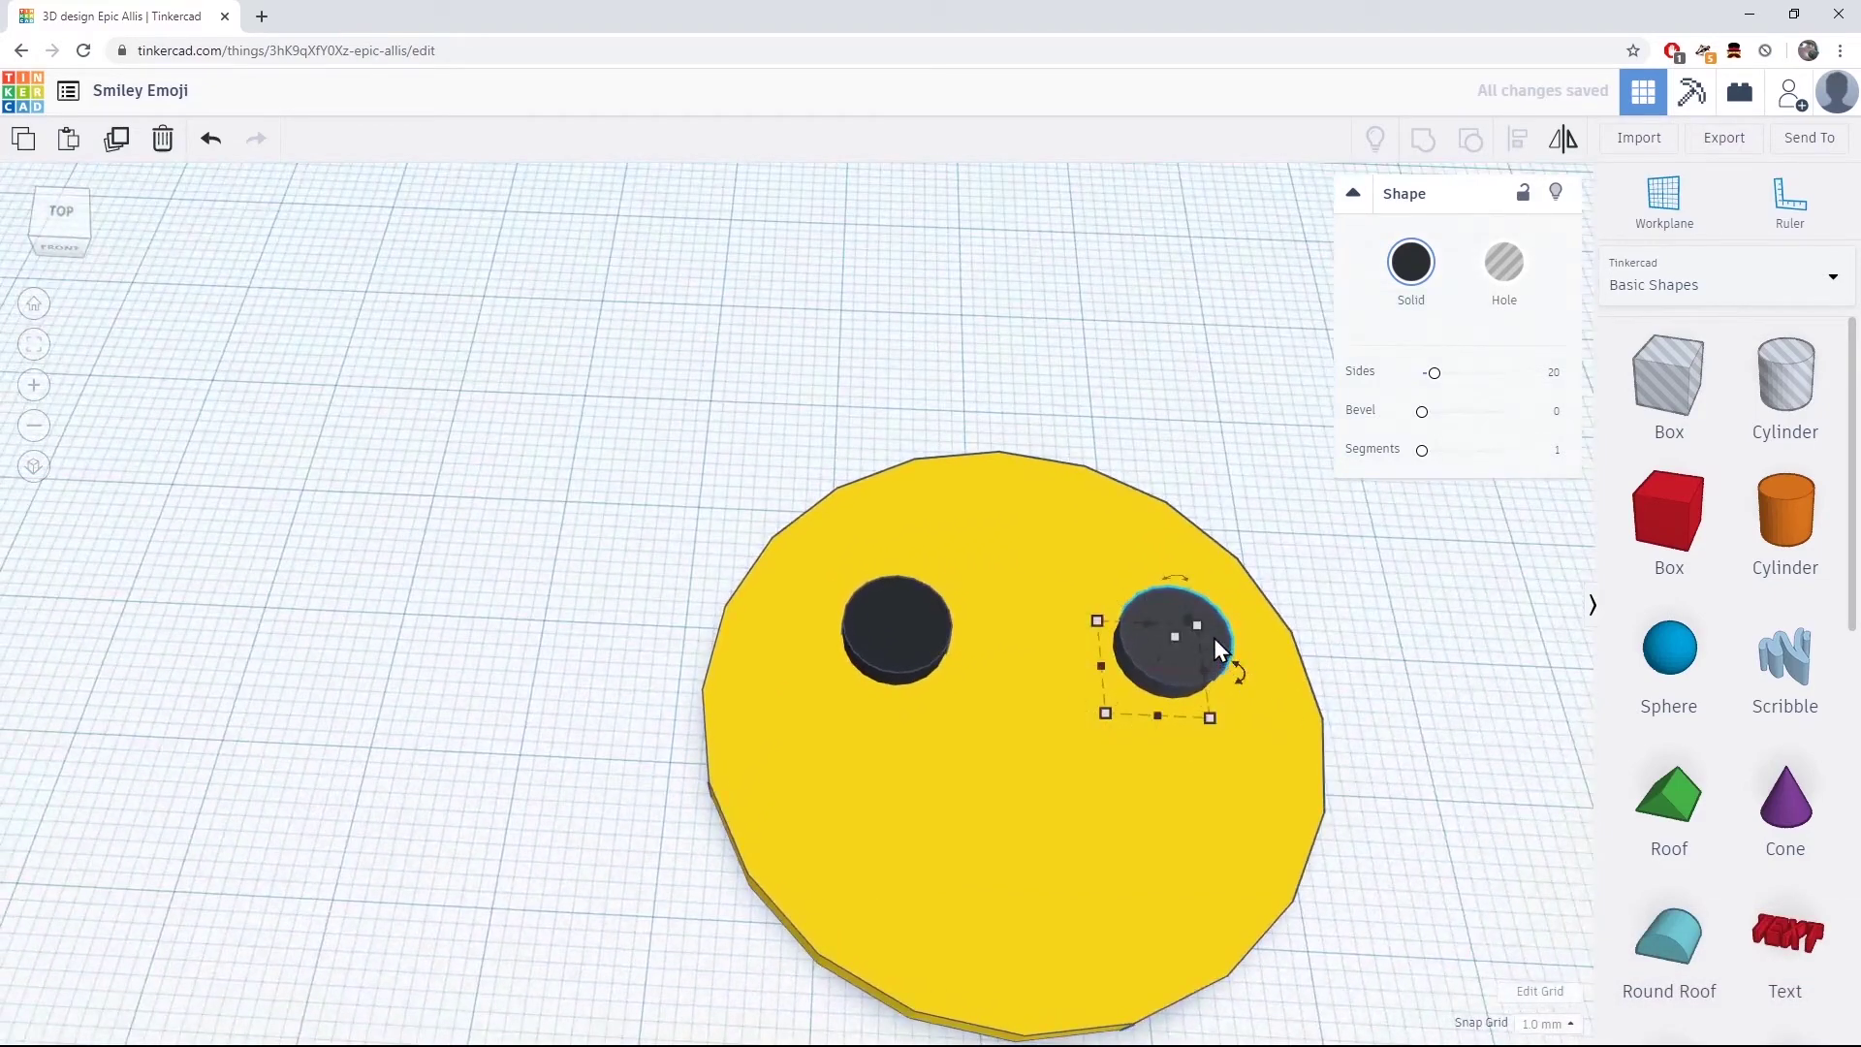
left_click_drag(1213, 638, 1165, 642)
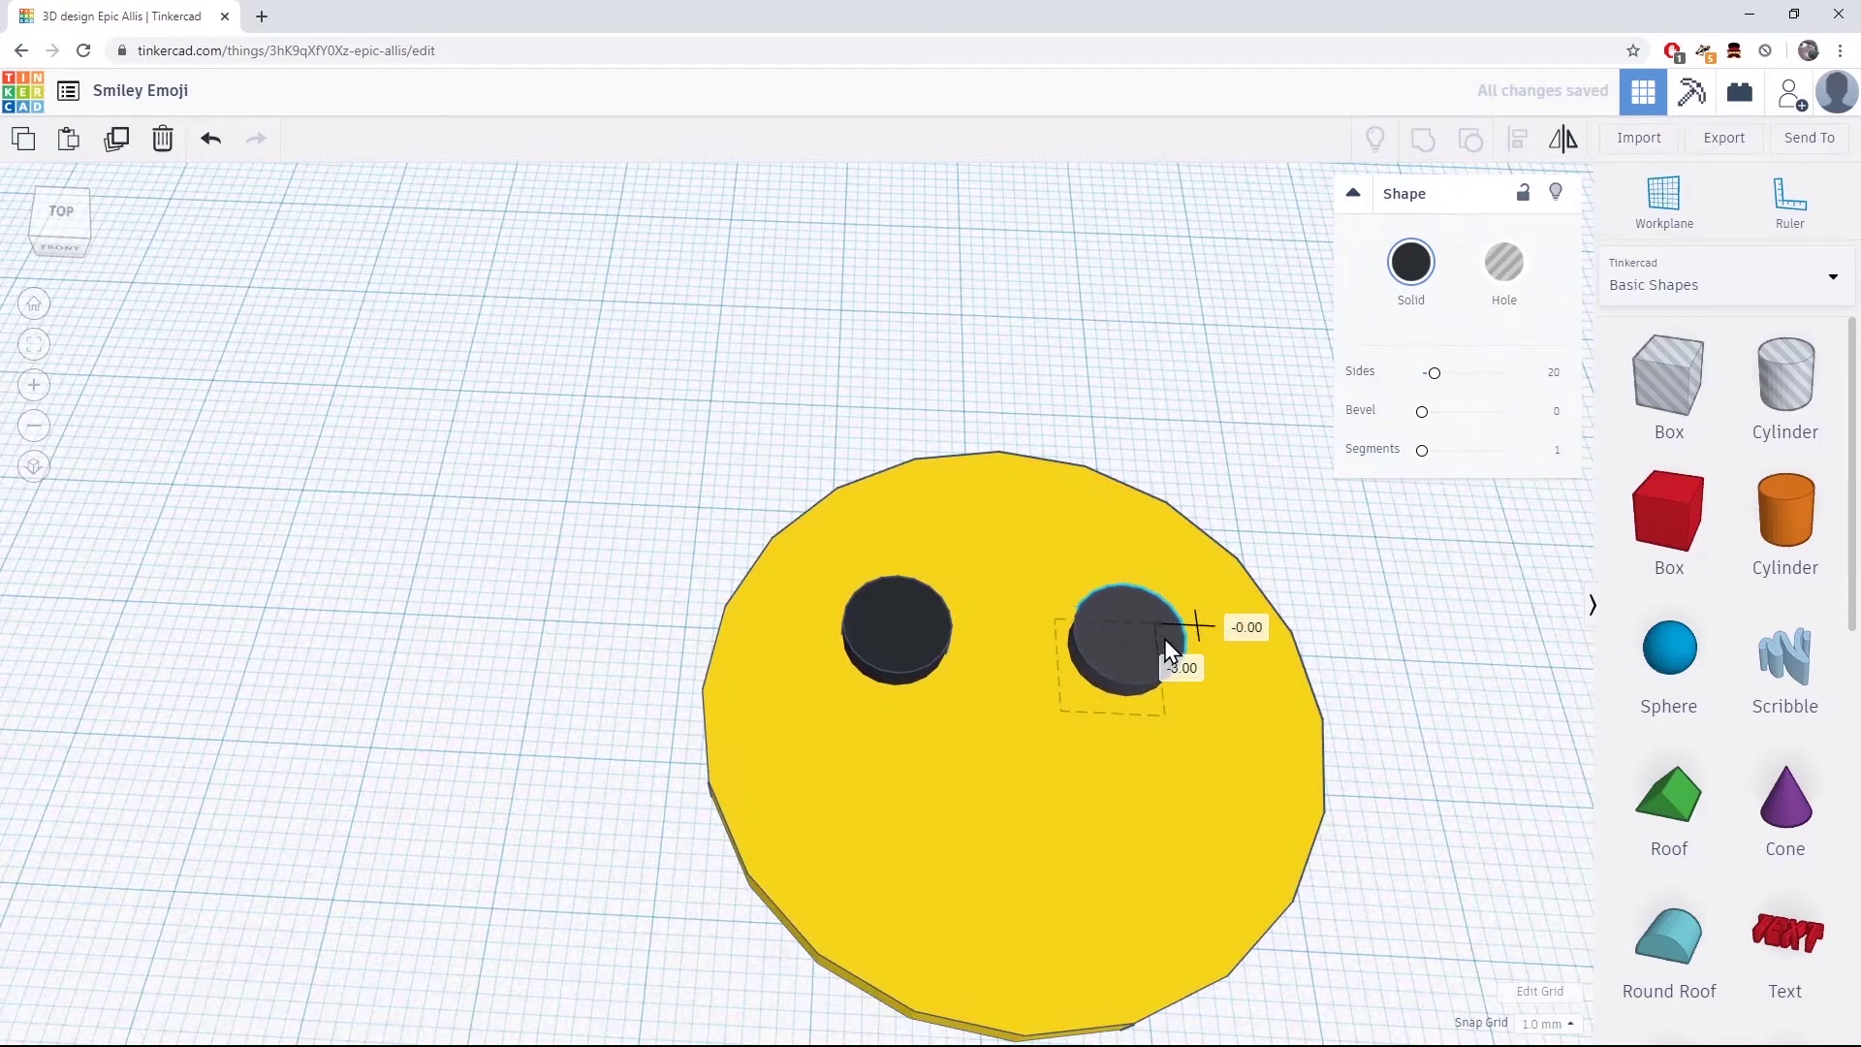
left_click(1468, 756)
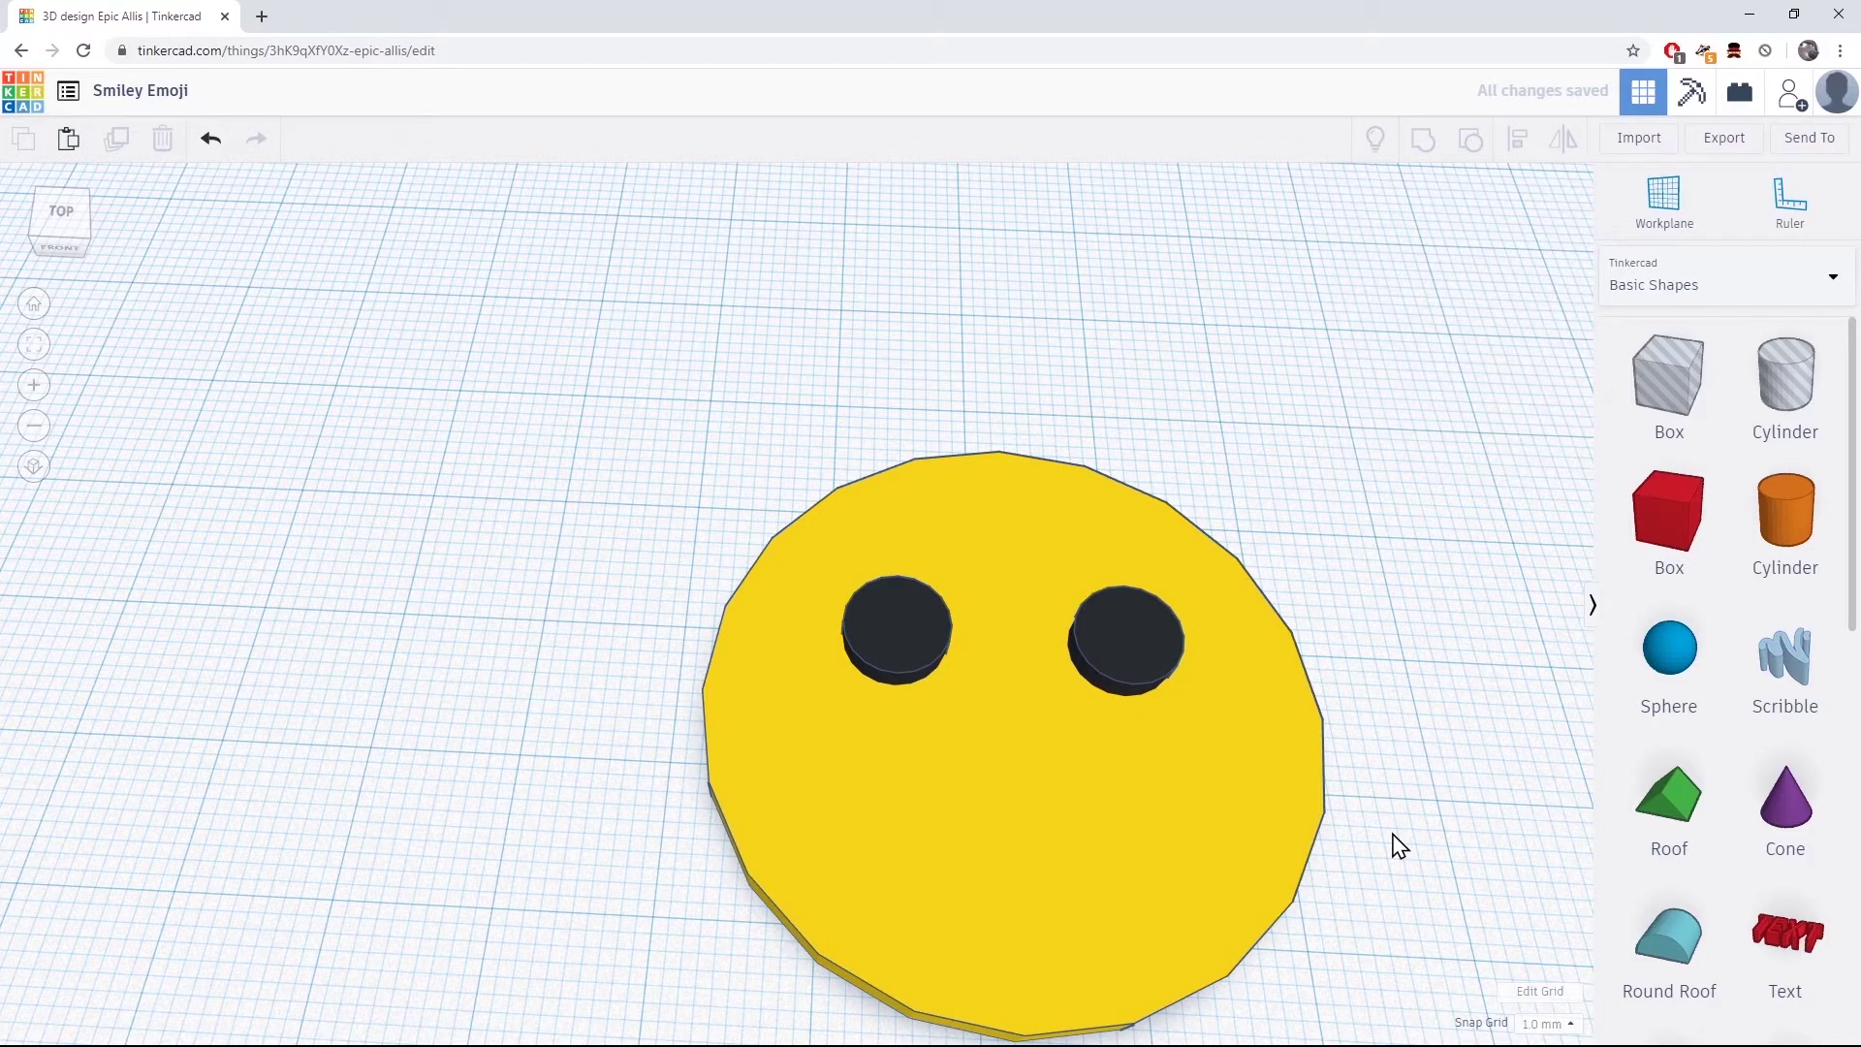
Step: Drop a Scribble shape on the face and draw a rounded mouth below the eyes, redrawing once
mouse_move(1789, 659)
left_mouse_down()
mouse_move(1433, 872)
mouse_move(1051, 912)
mouse_move(1003, 816)
left_mouse_up()
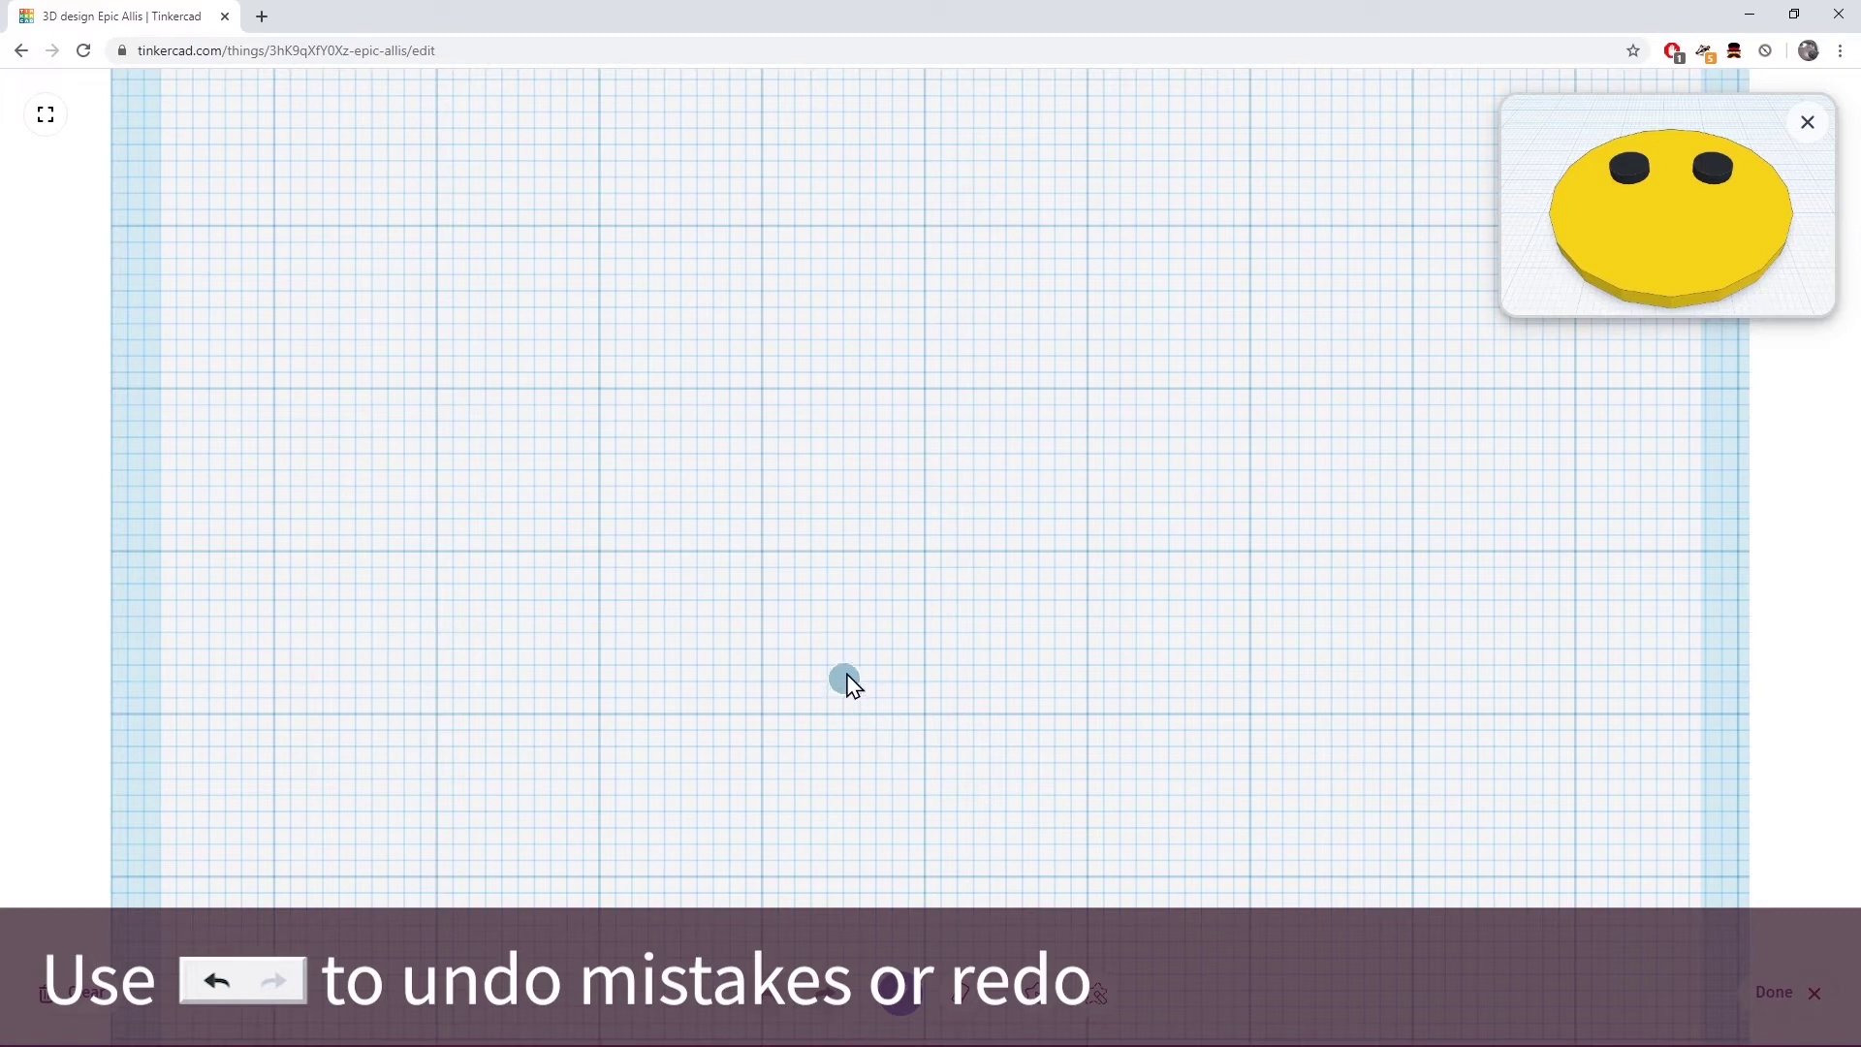
mouse_move(844, 661)
left_mouse_down()
mouse_move(894, 746)
mouse_move(1025, 763)
mouse_move(1094, 695)
mouse_move(1085, 584)
left_mouse_up()
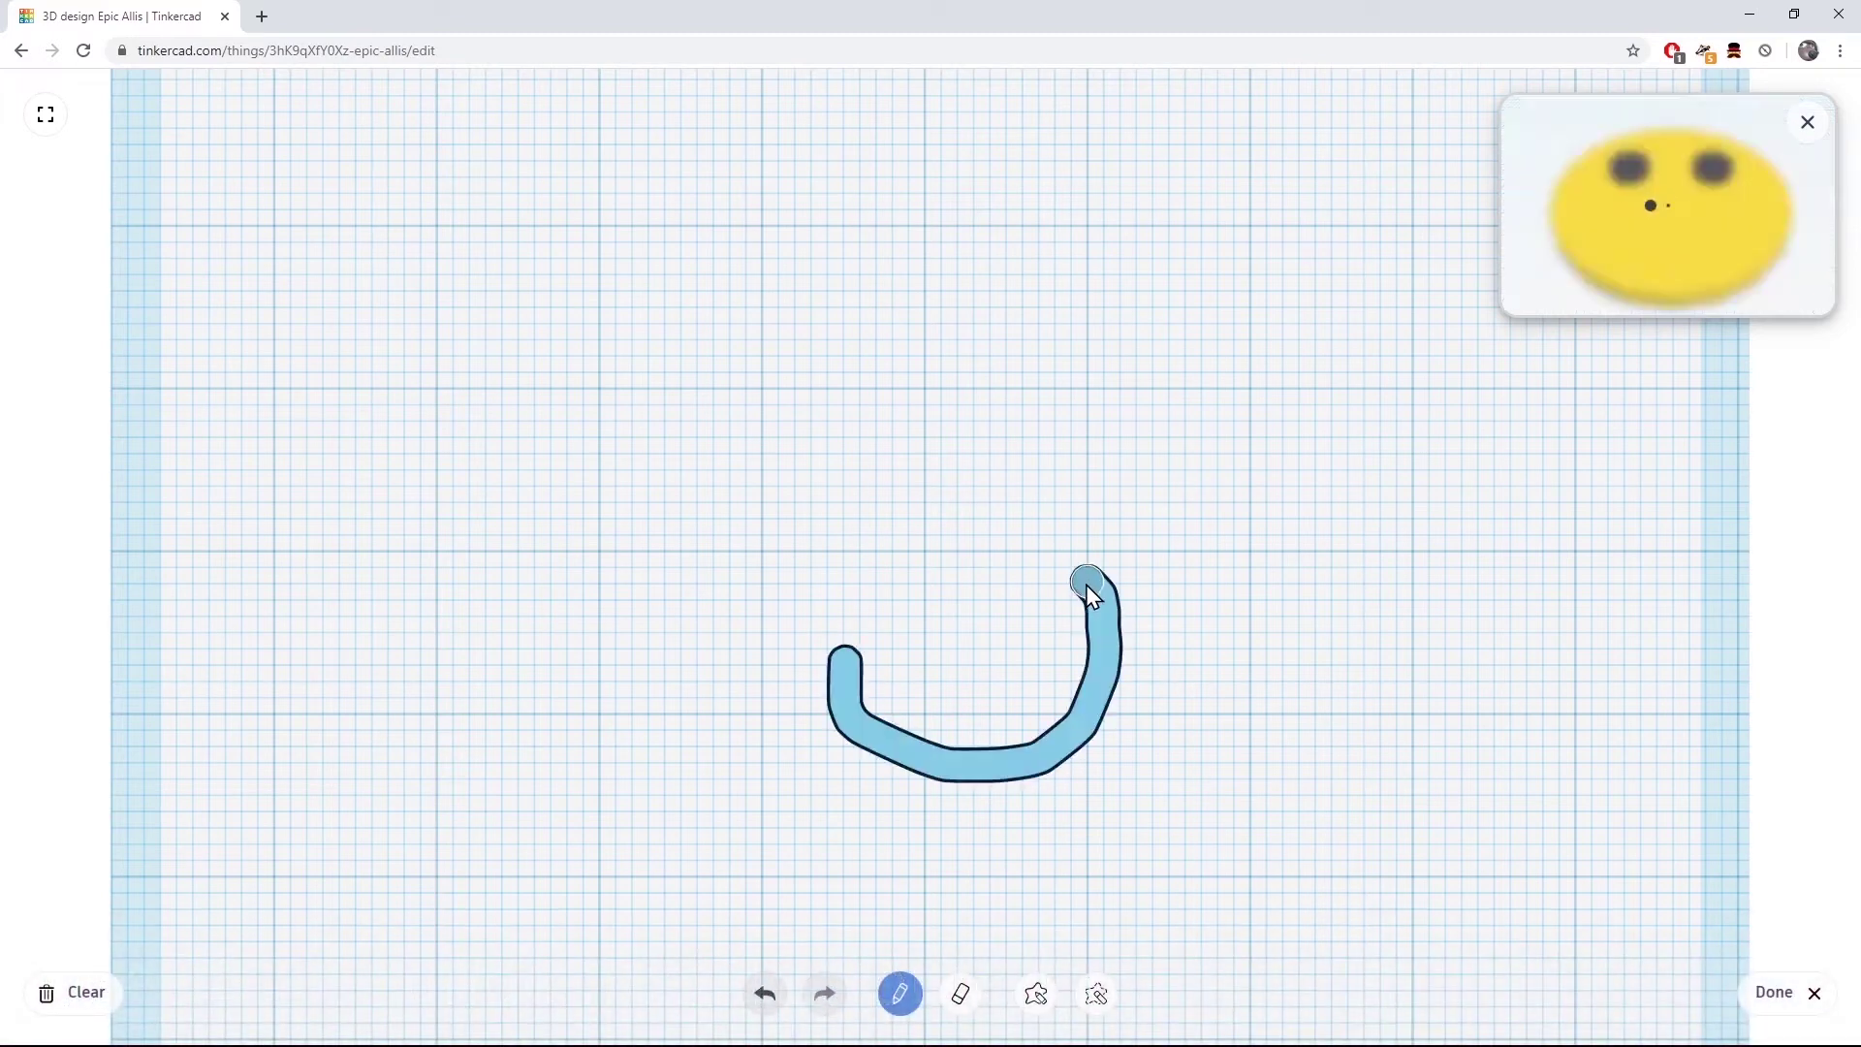
left_click(773, 995)
mouse_move(882, 630)
left_mouse_down()
mouse_move(968, 647)
mouse_move(1008, 574)
mouse_move(880, 574)
mouse_move(894, 603)
mouse_move(991, 607)
mouse_move(932, 593)
left_mouse_up()
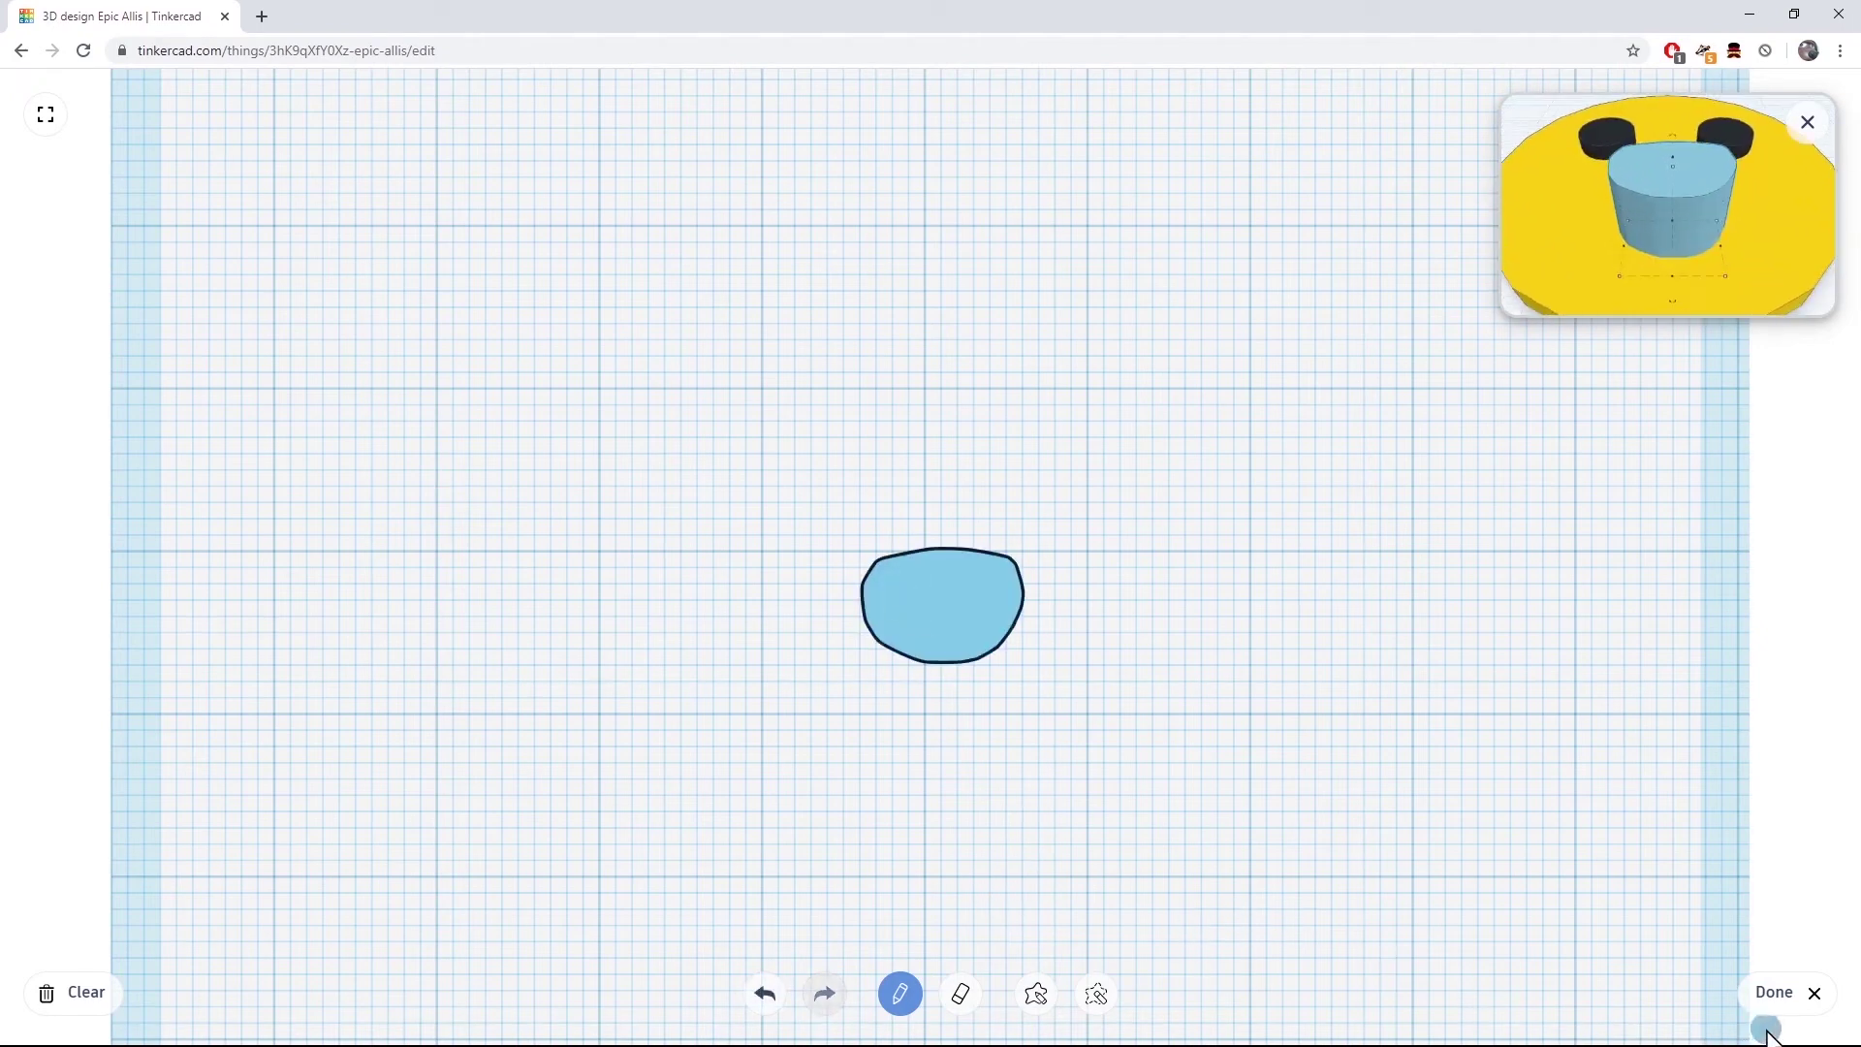
left_click(1773, 993)
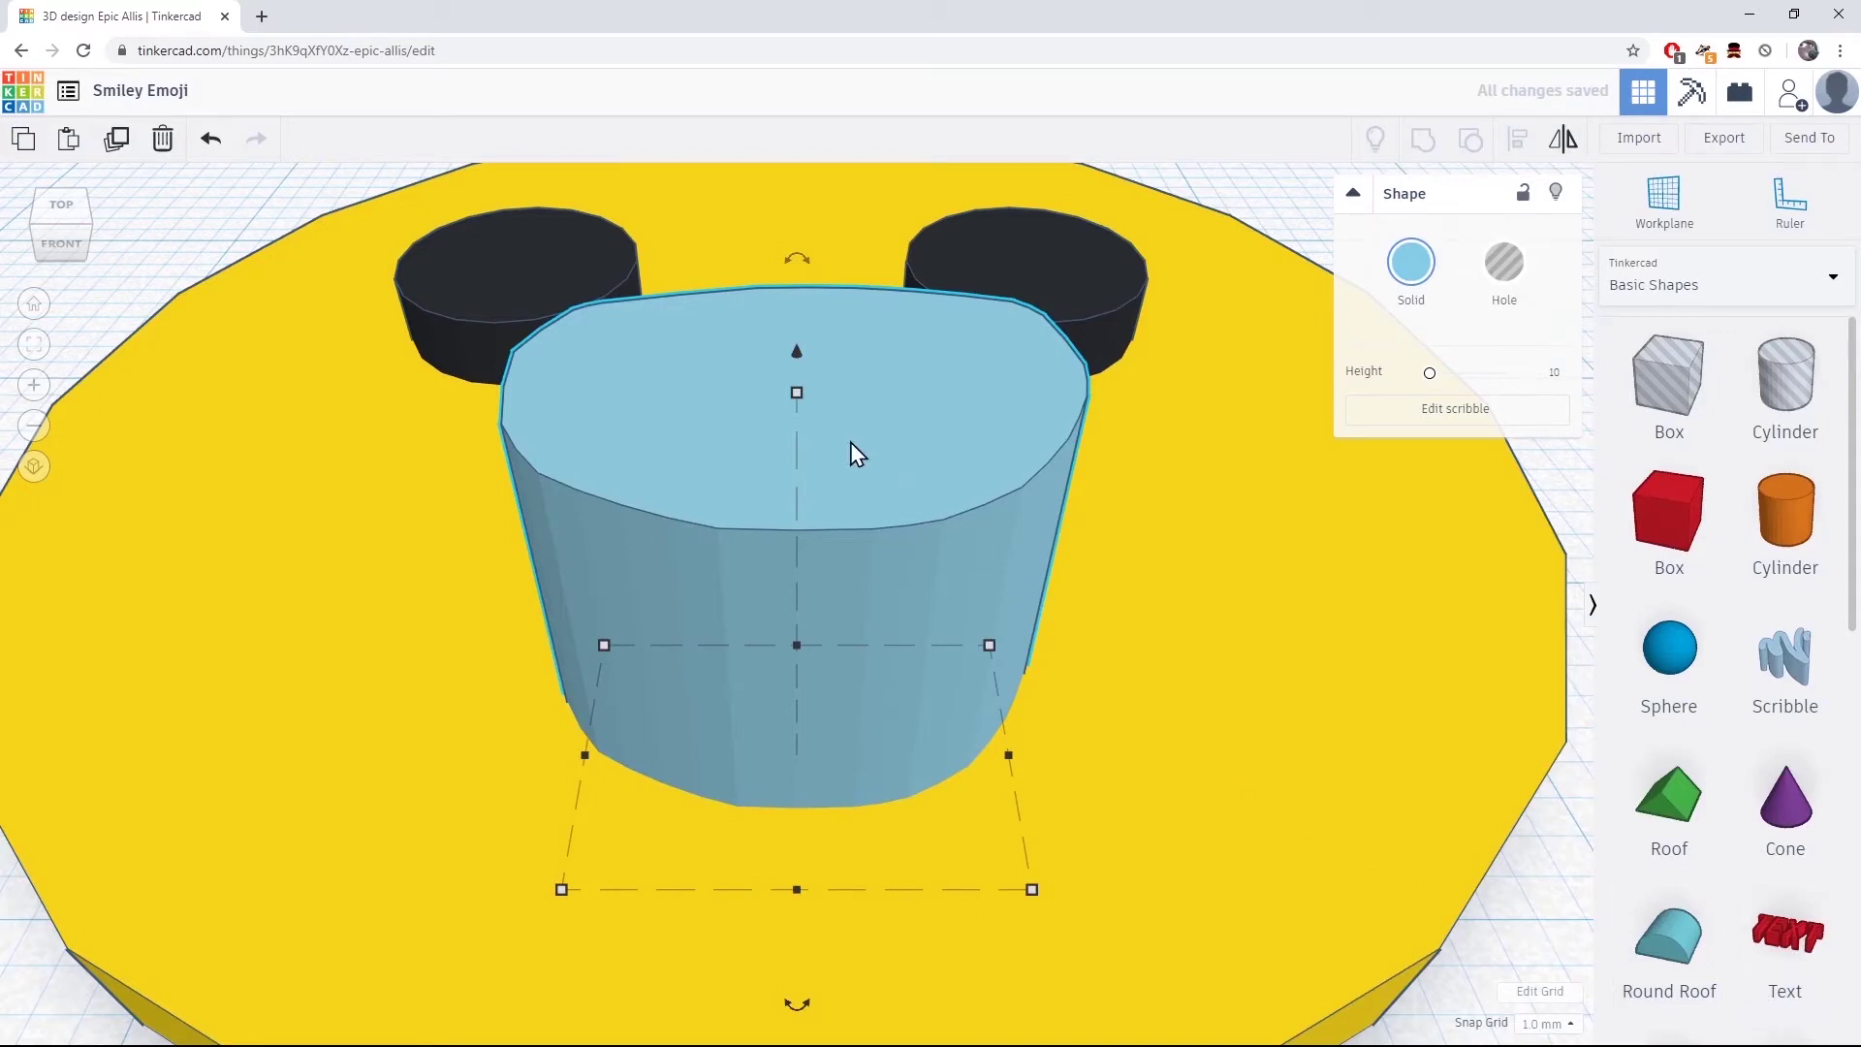
Step: Lower the mouth shape's height to 5 mm
left_click_drag(803, 401, 799, 598)
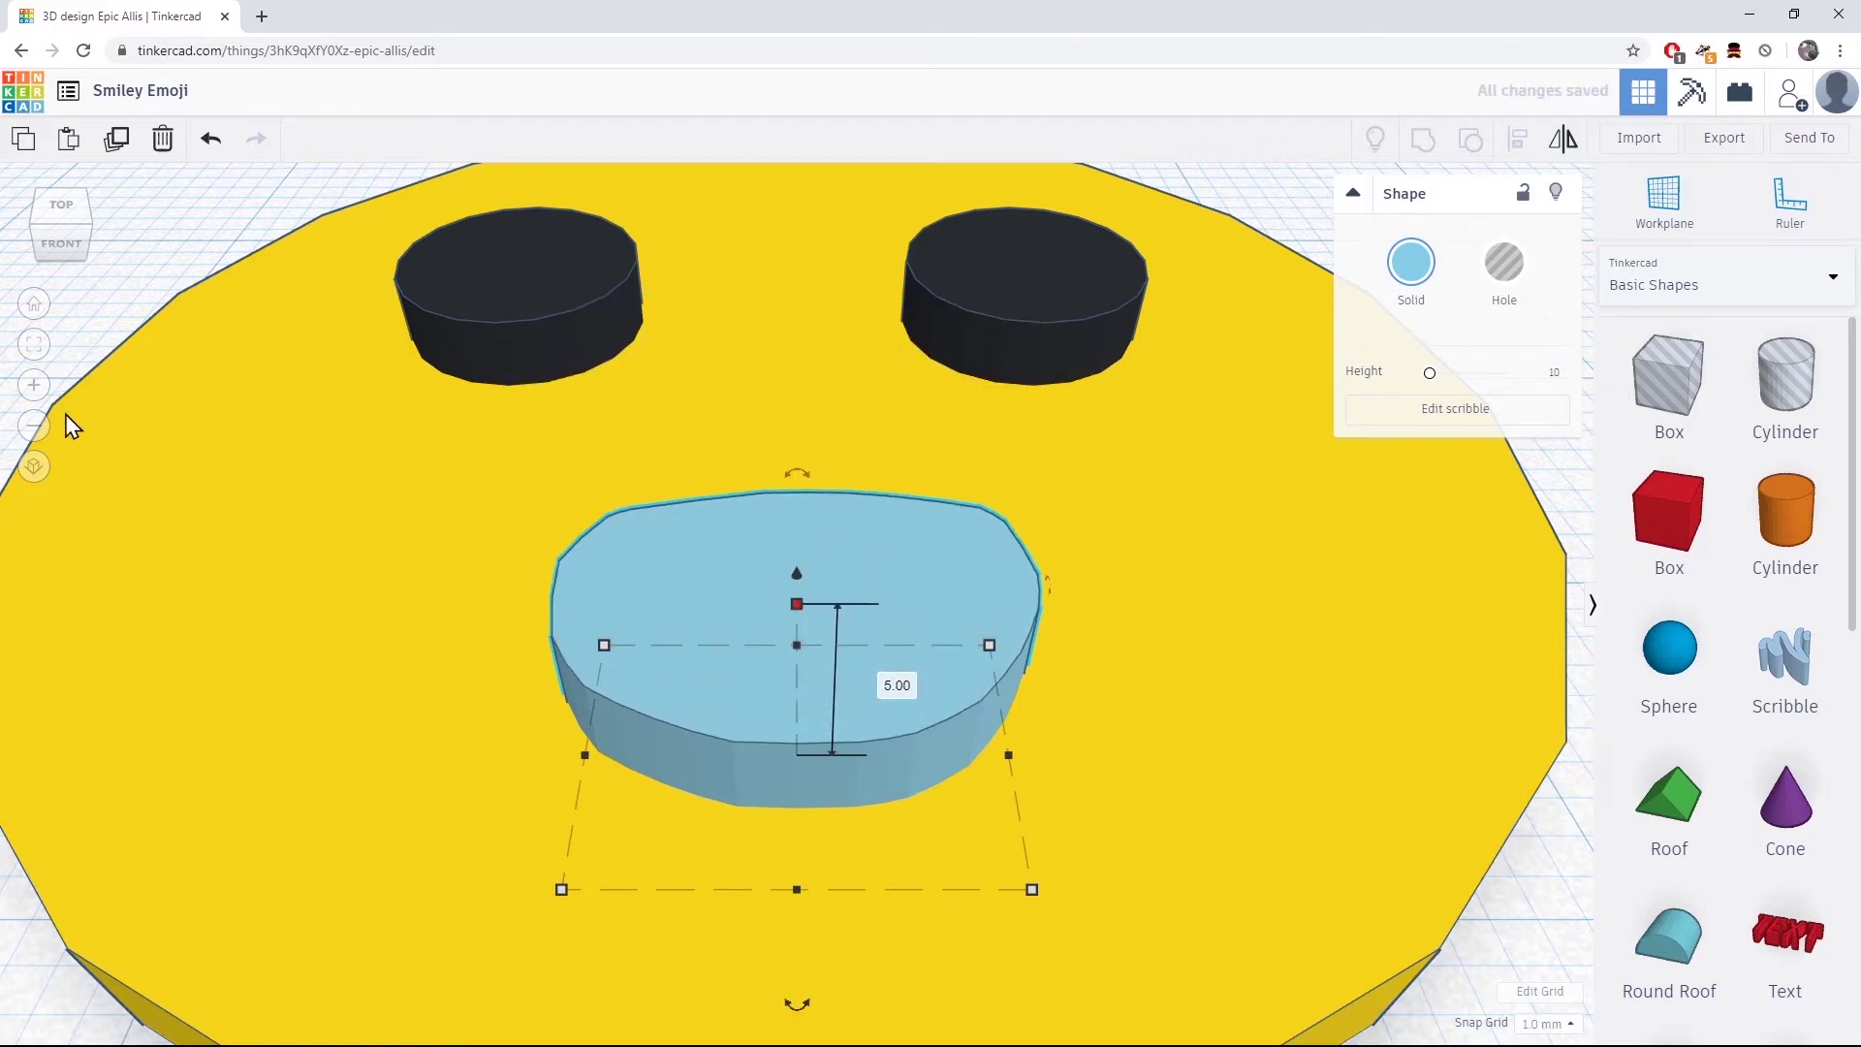
left_click(34, 426)
left_click(34, 426)
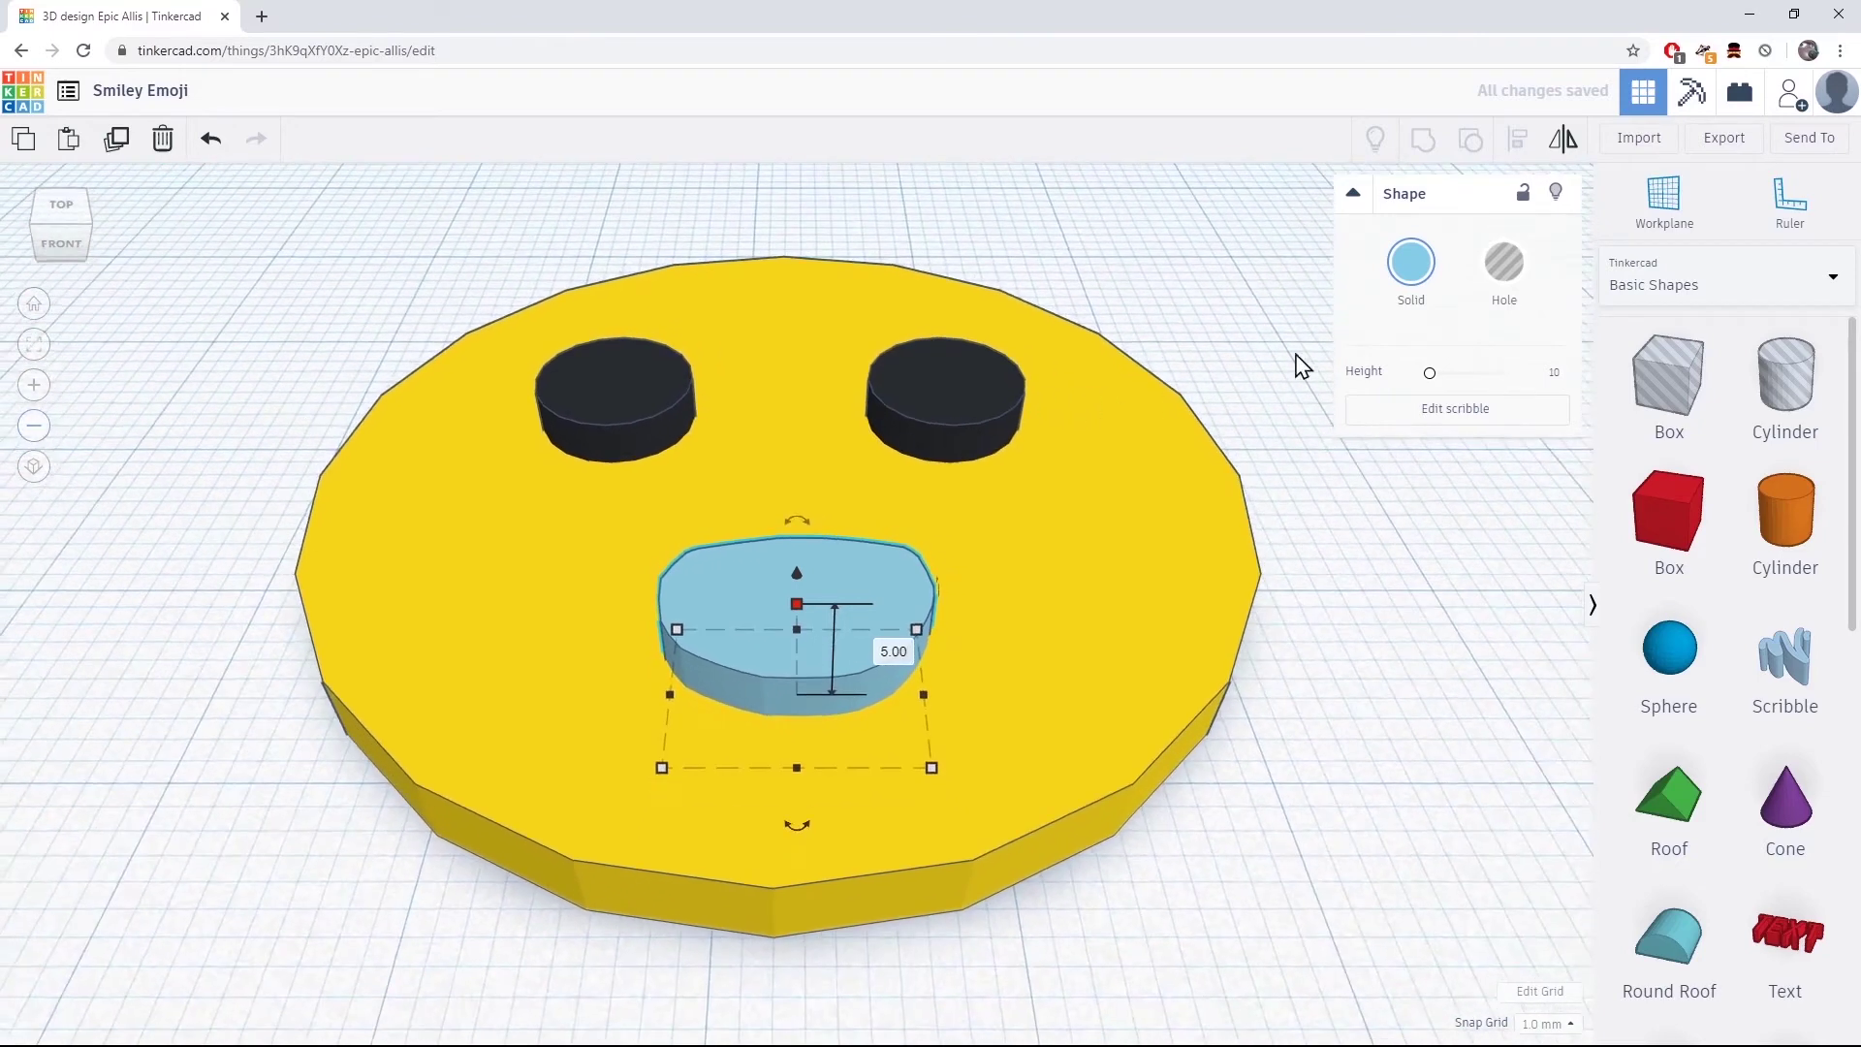
Step: Colour the mouth black like the eyes and view the whole face from the top
left_click(1414, 279)
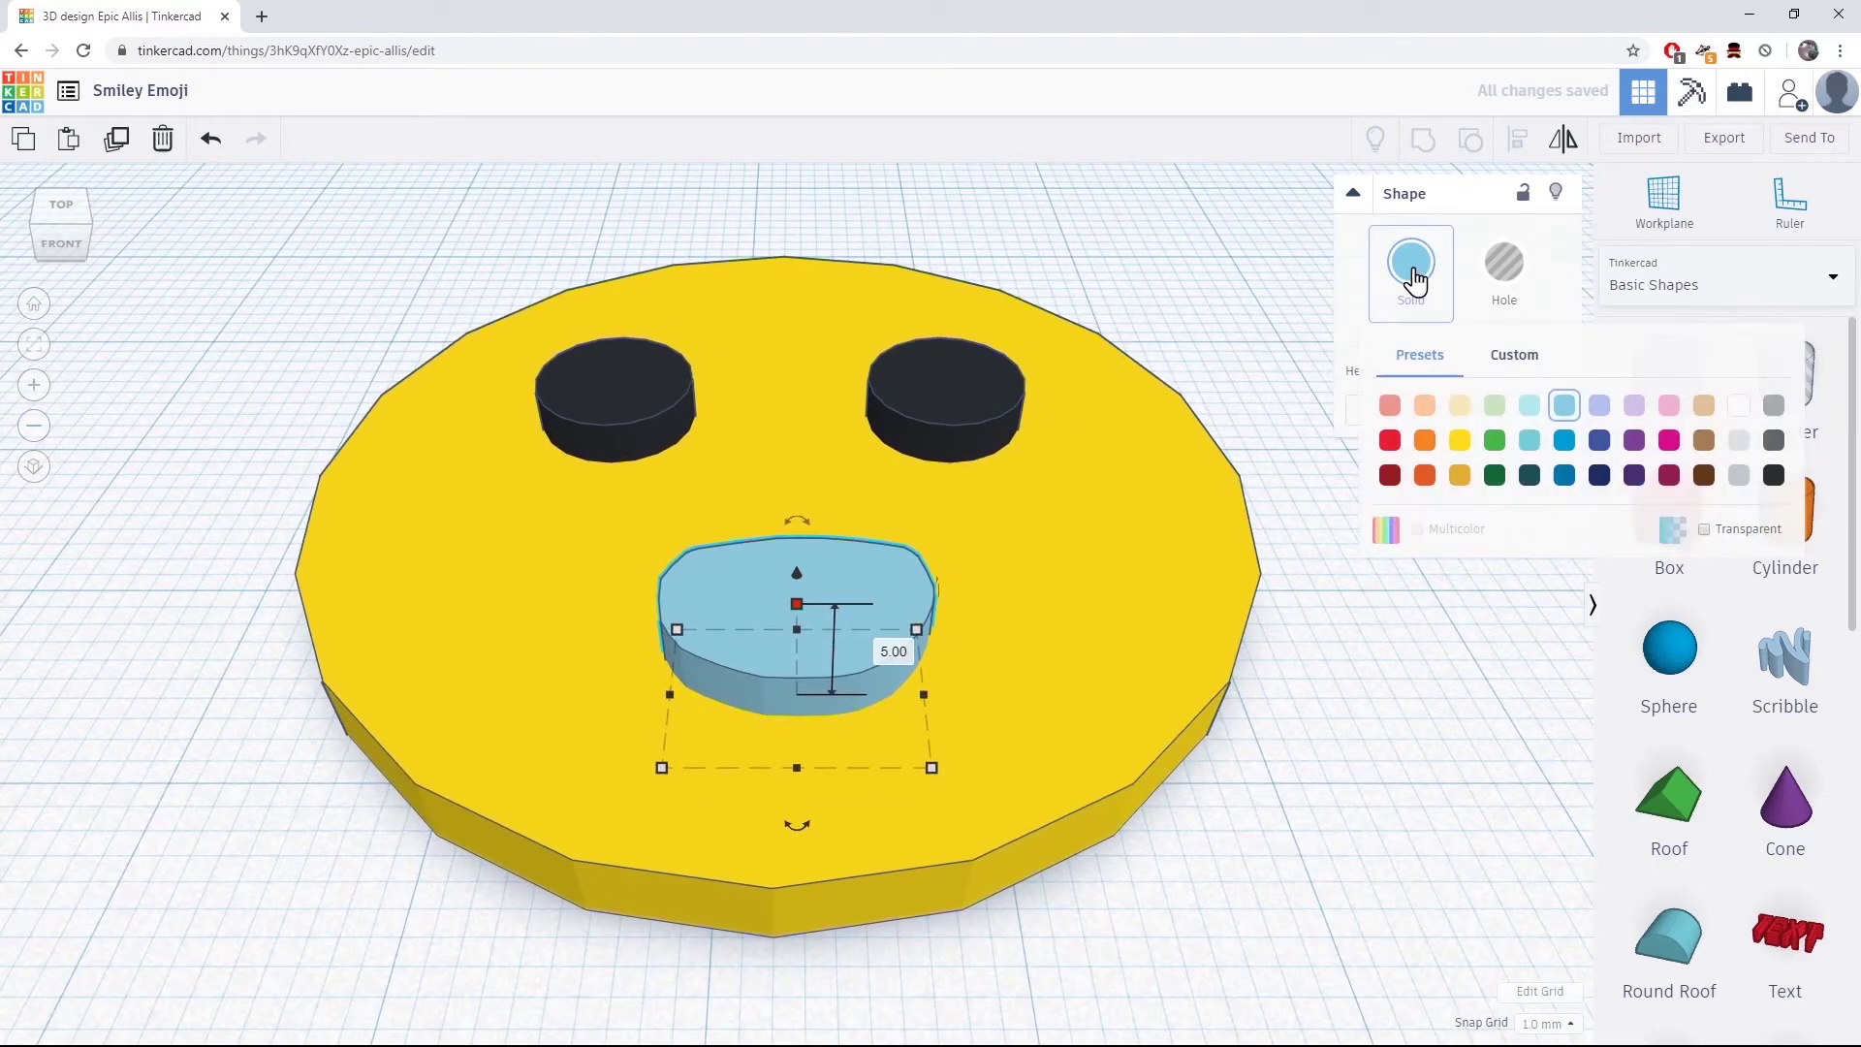
left_click(1775, 475)
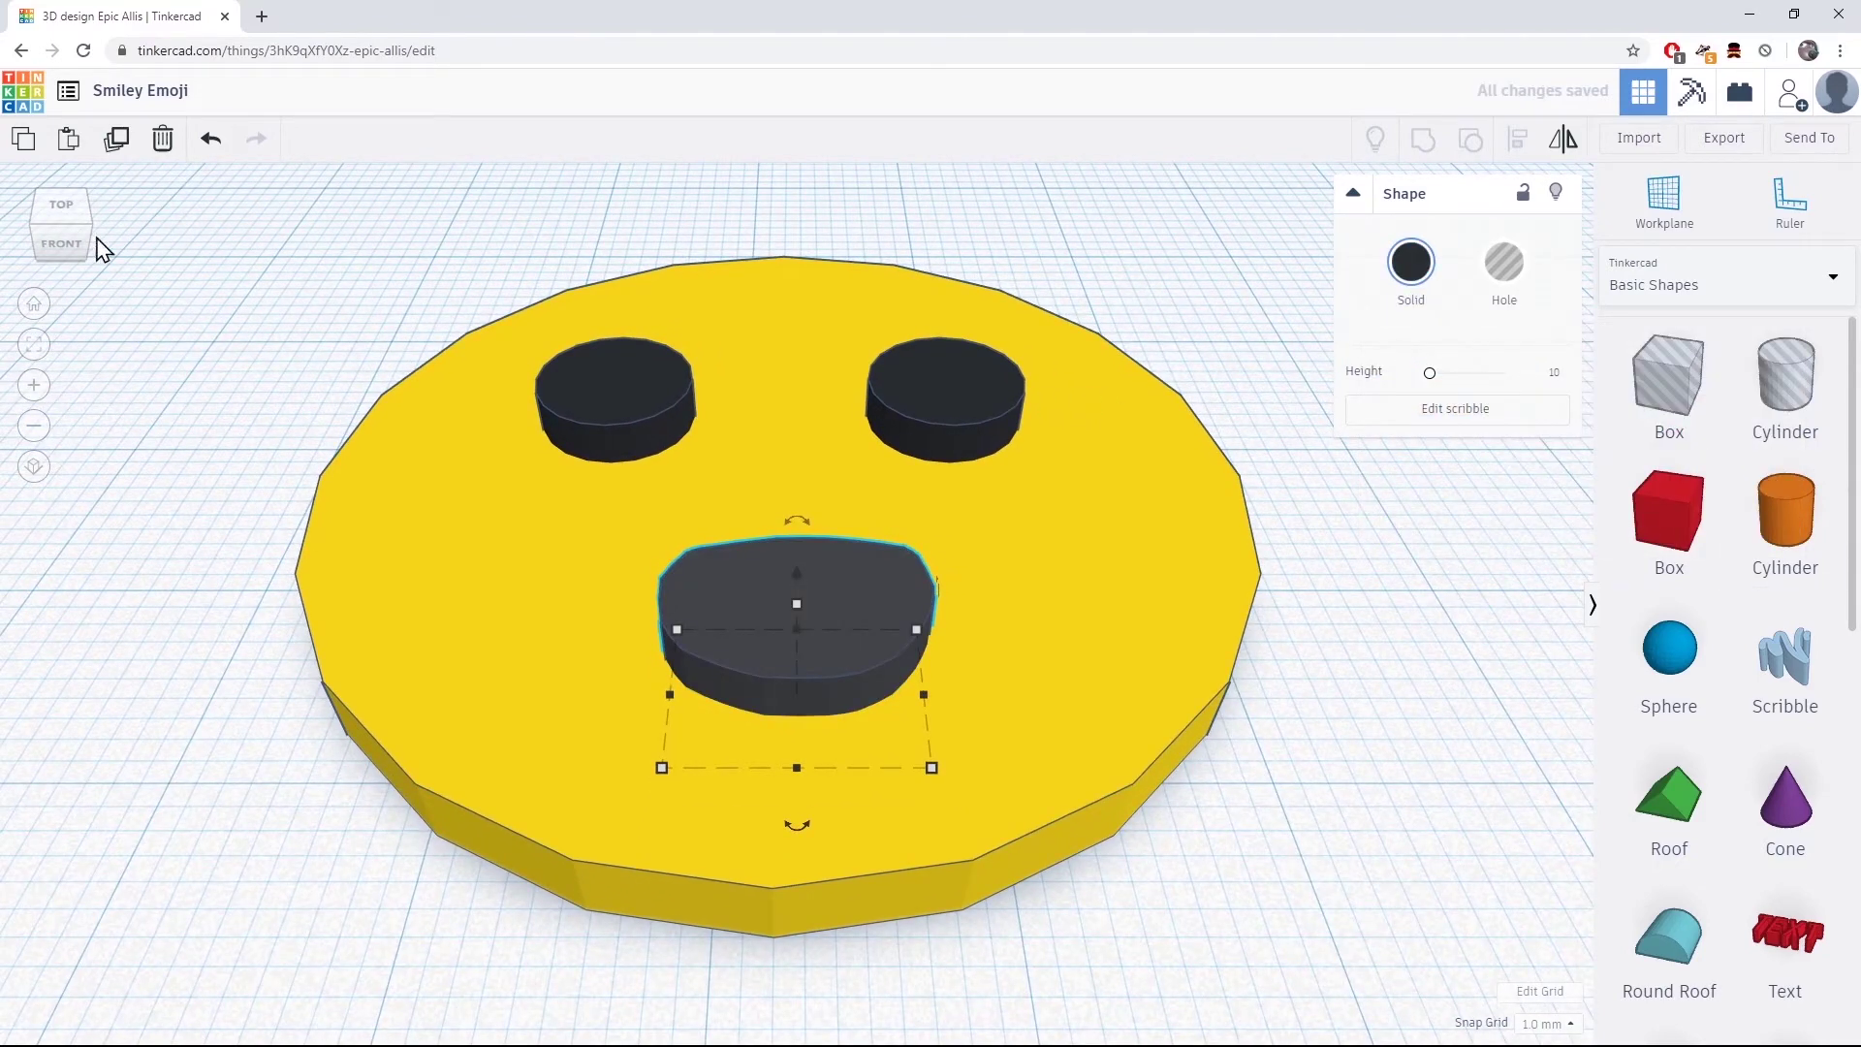
left_click(58, 208)
left_click(34, 434)
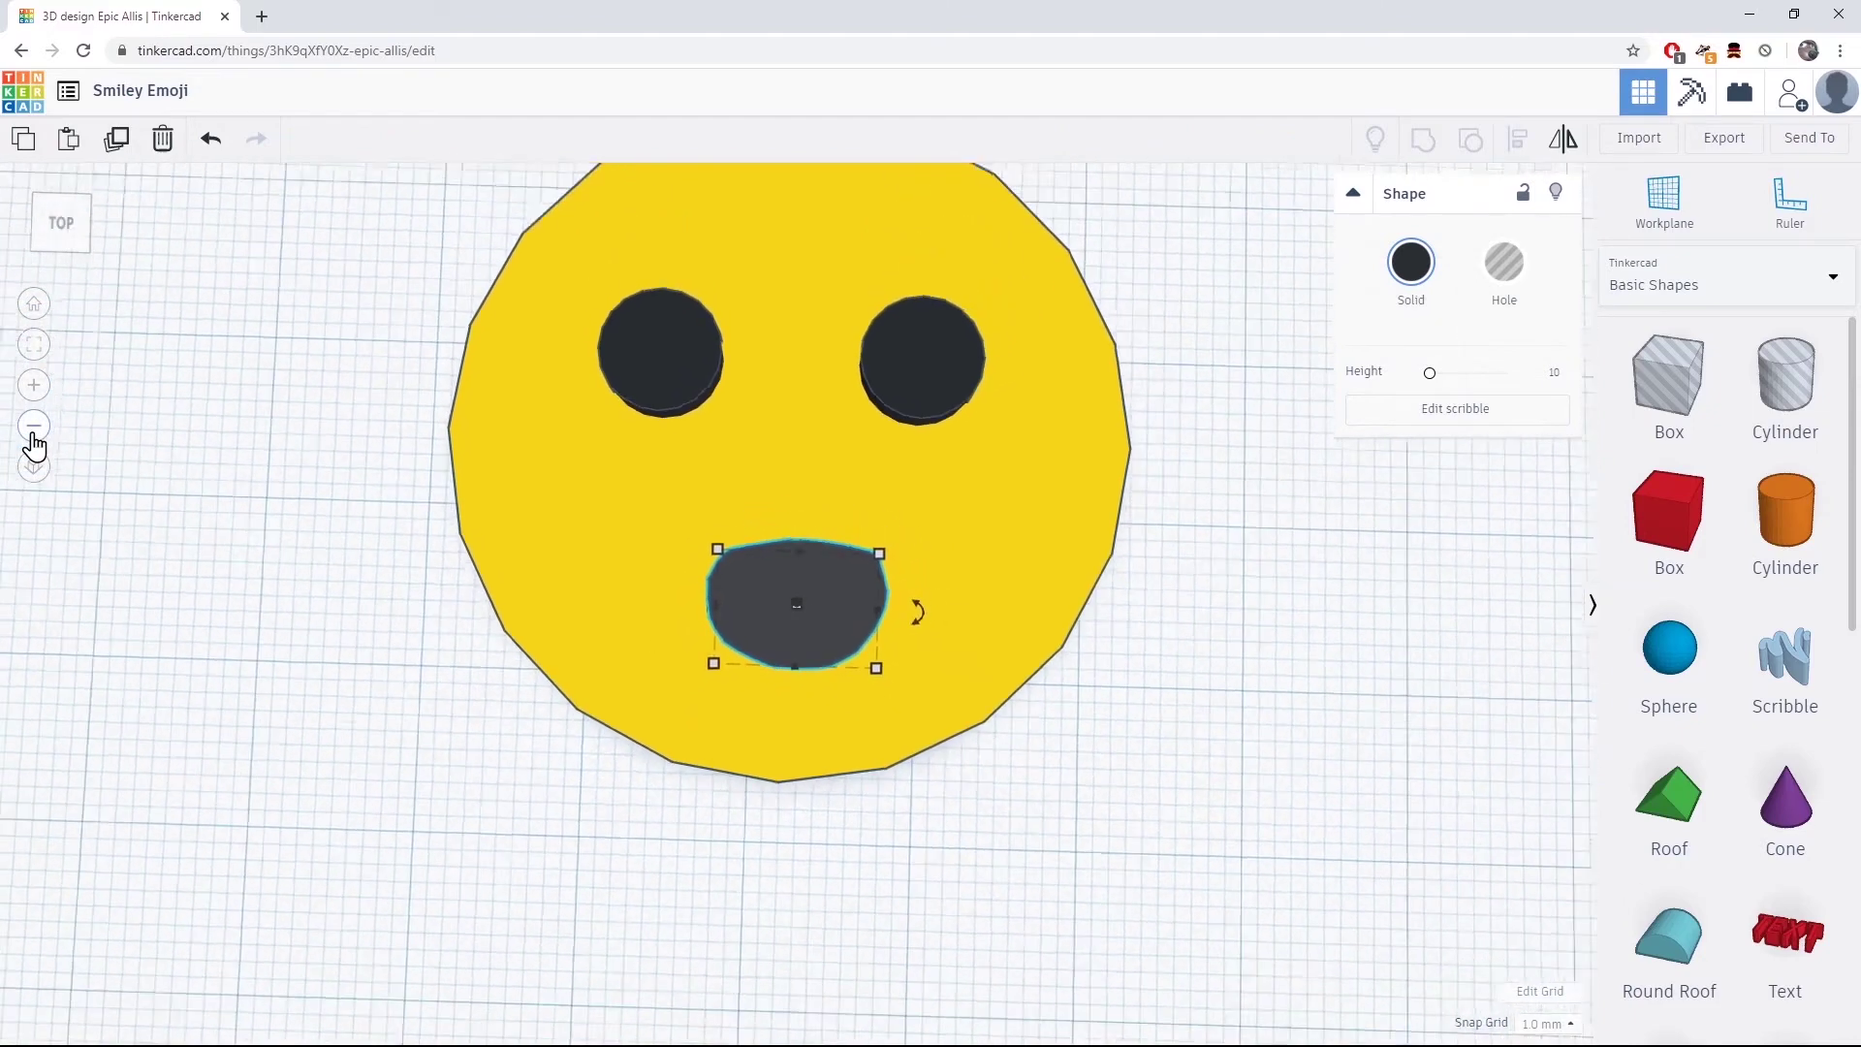
left_click(34, 434)
left_click(1132, 708)
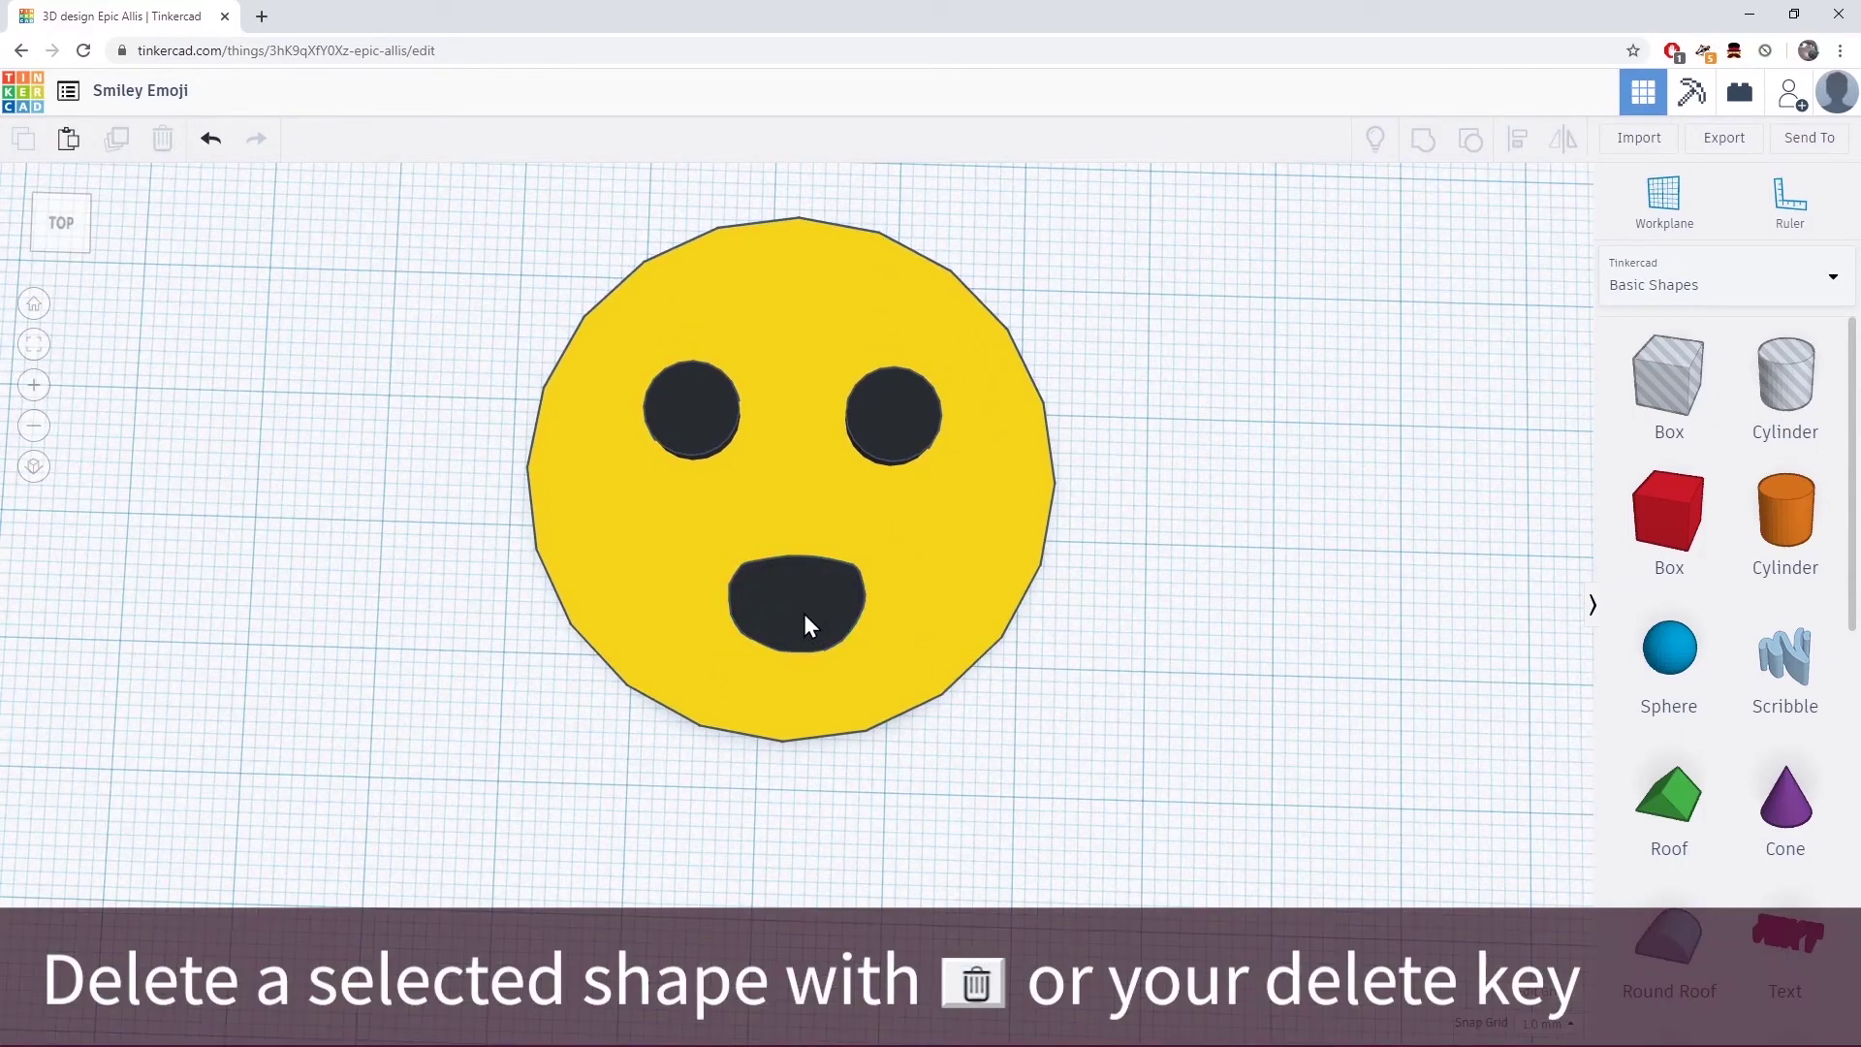
left_click(804, 614)
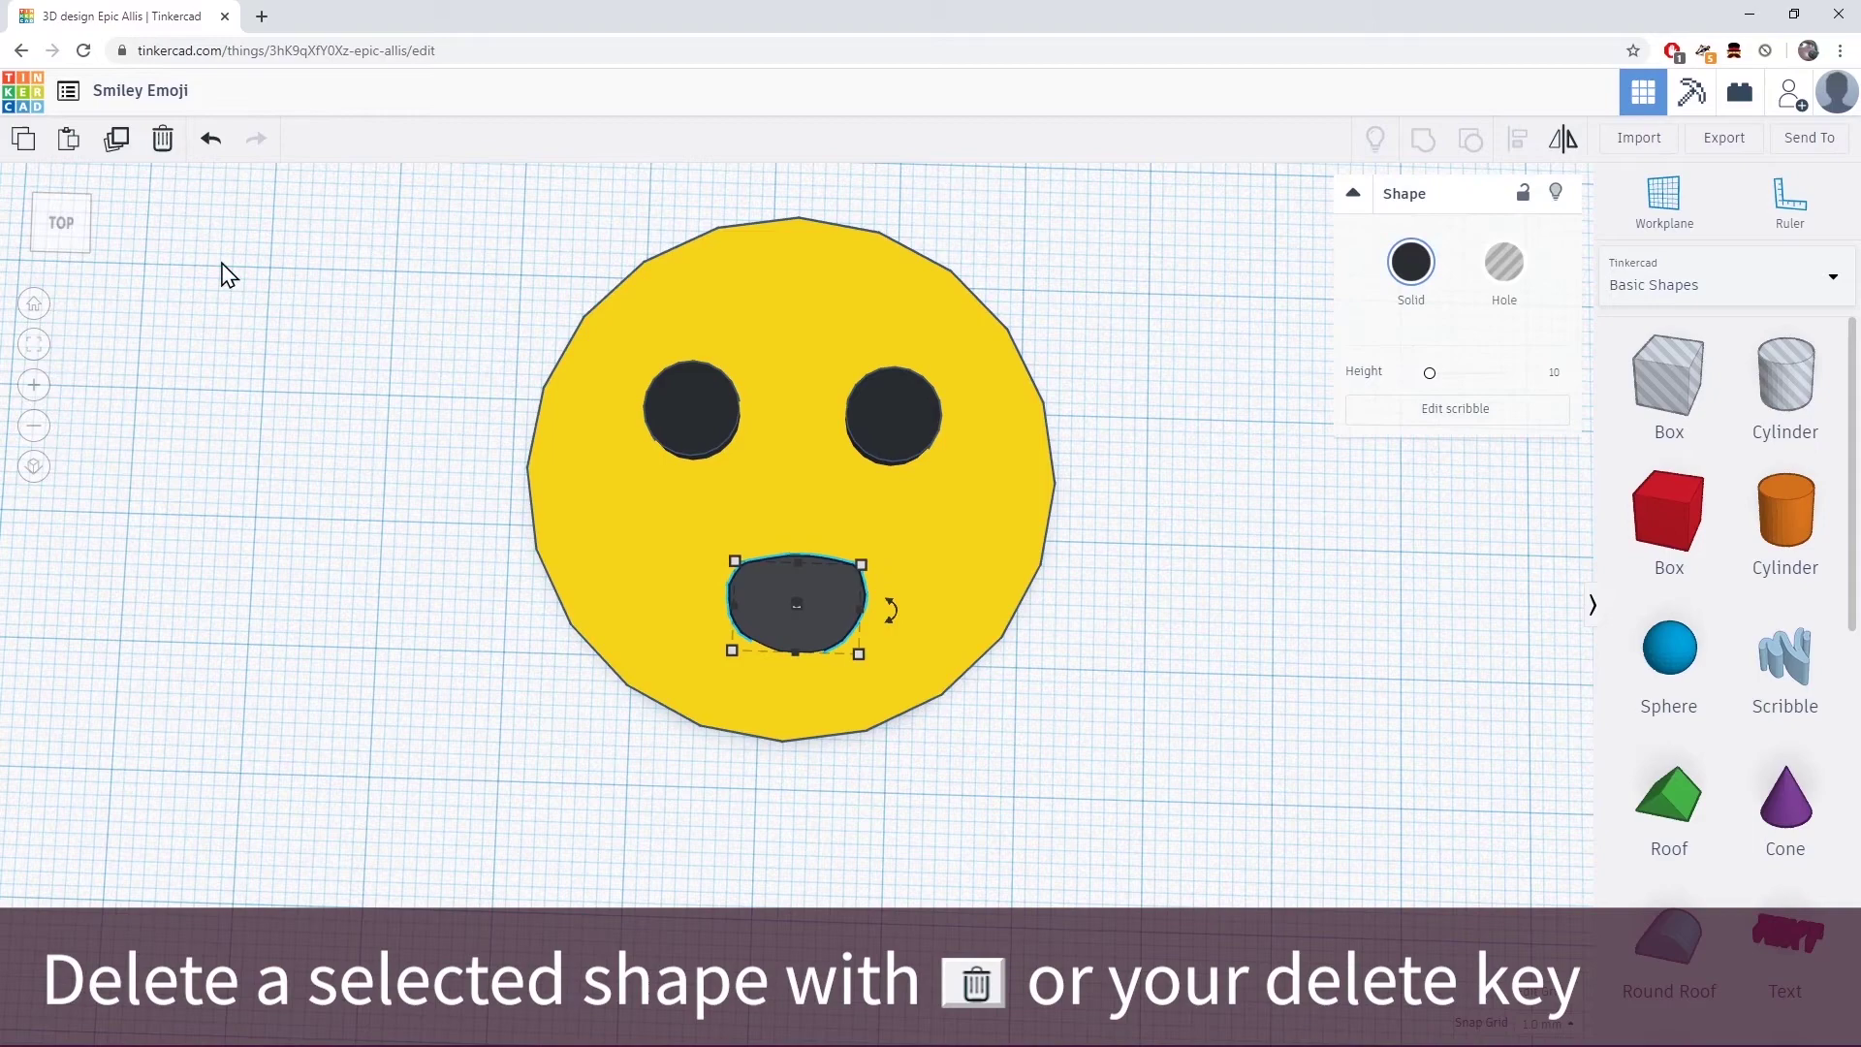
Step: Delete the scribble mouth and place a 20 mm box hole beside the face
left_click(162, 155)
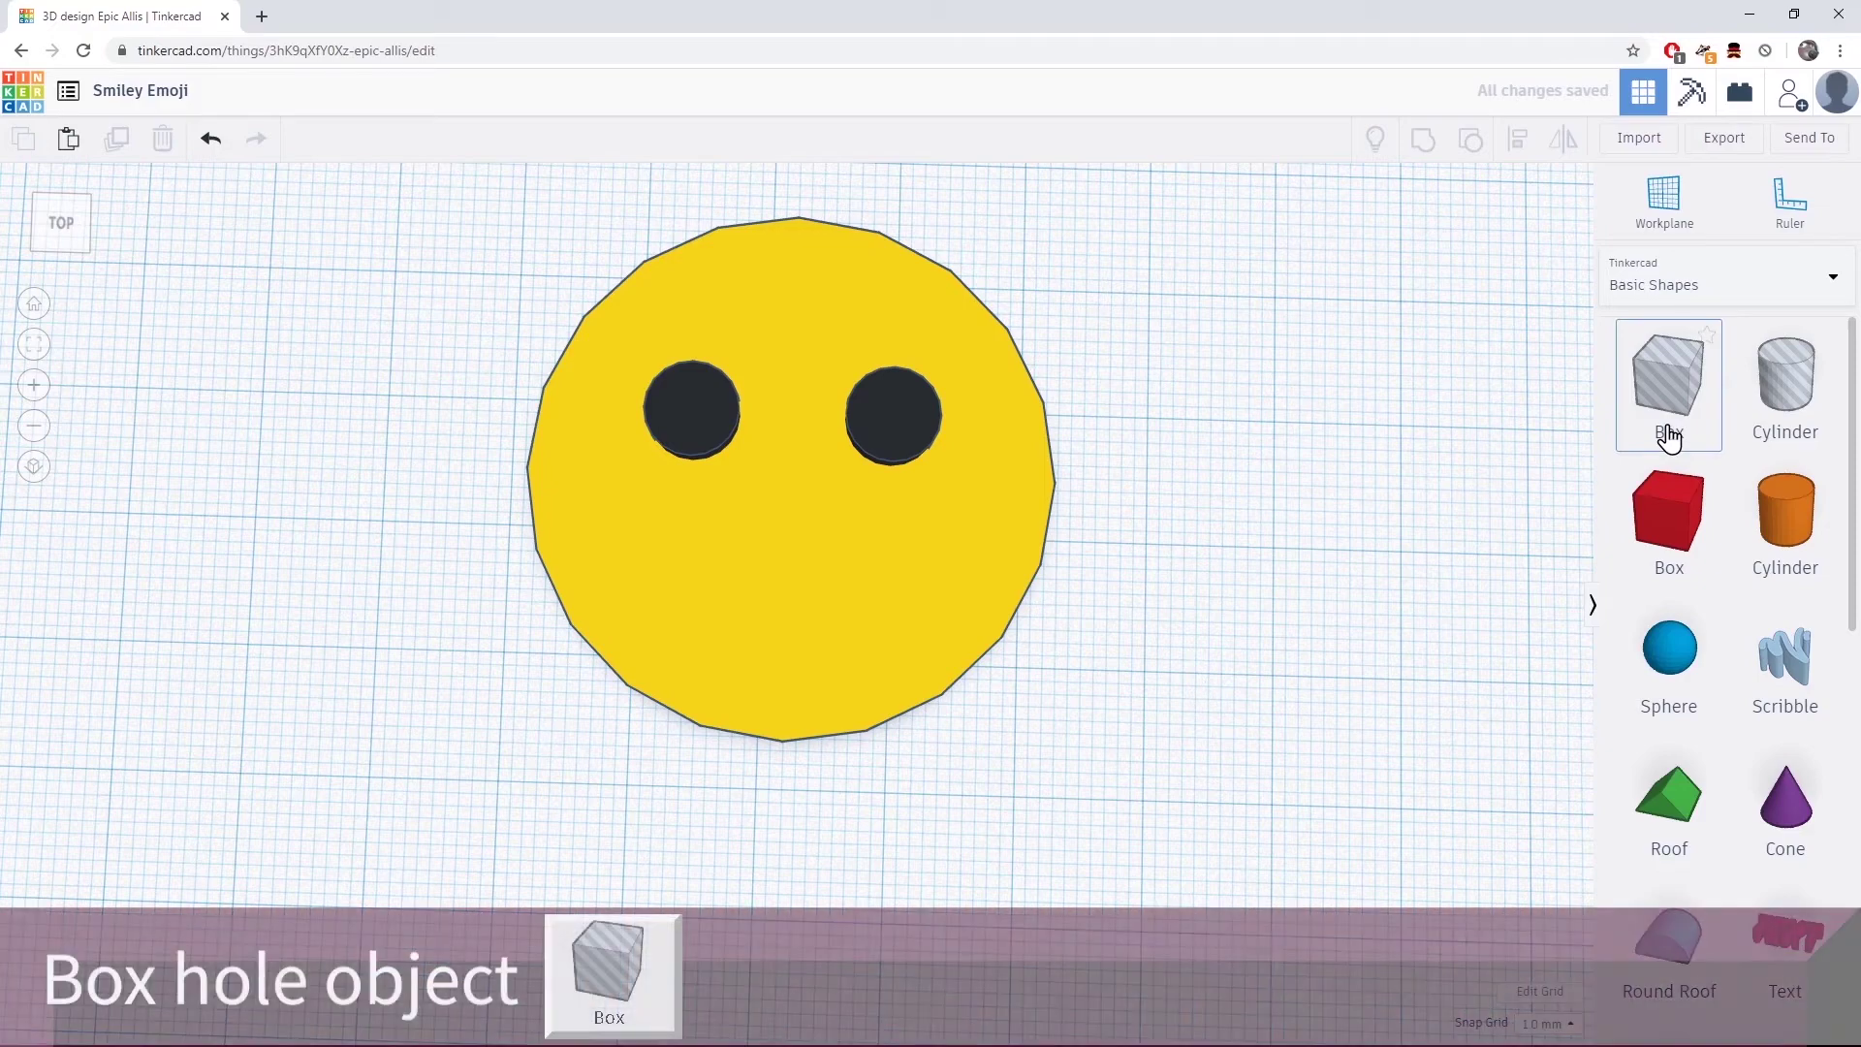
left_click_drag(1626, 449, 1255, 409)
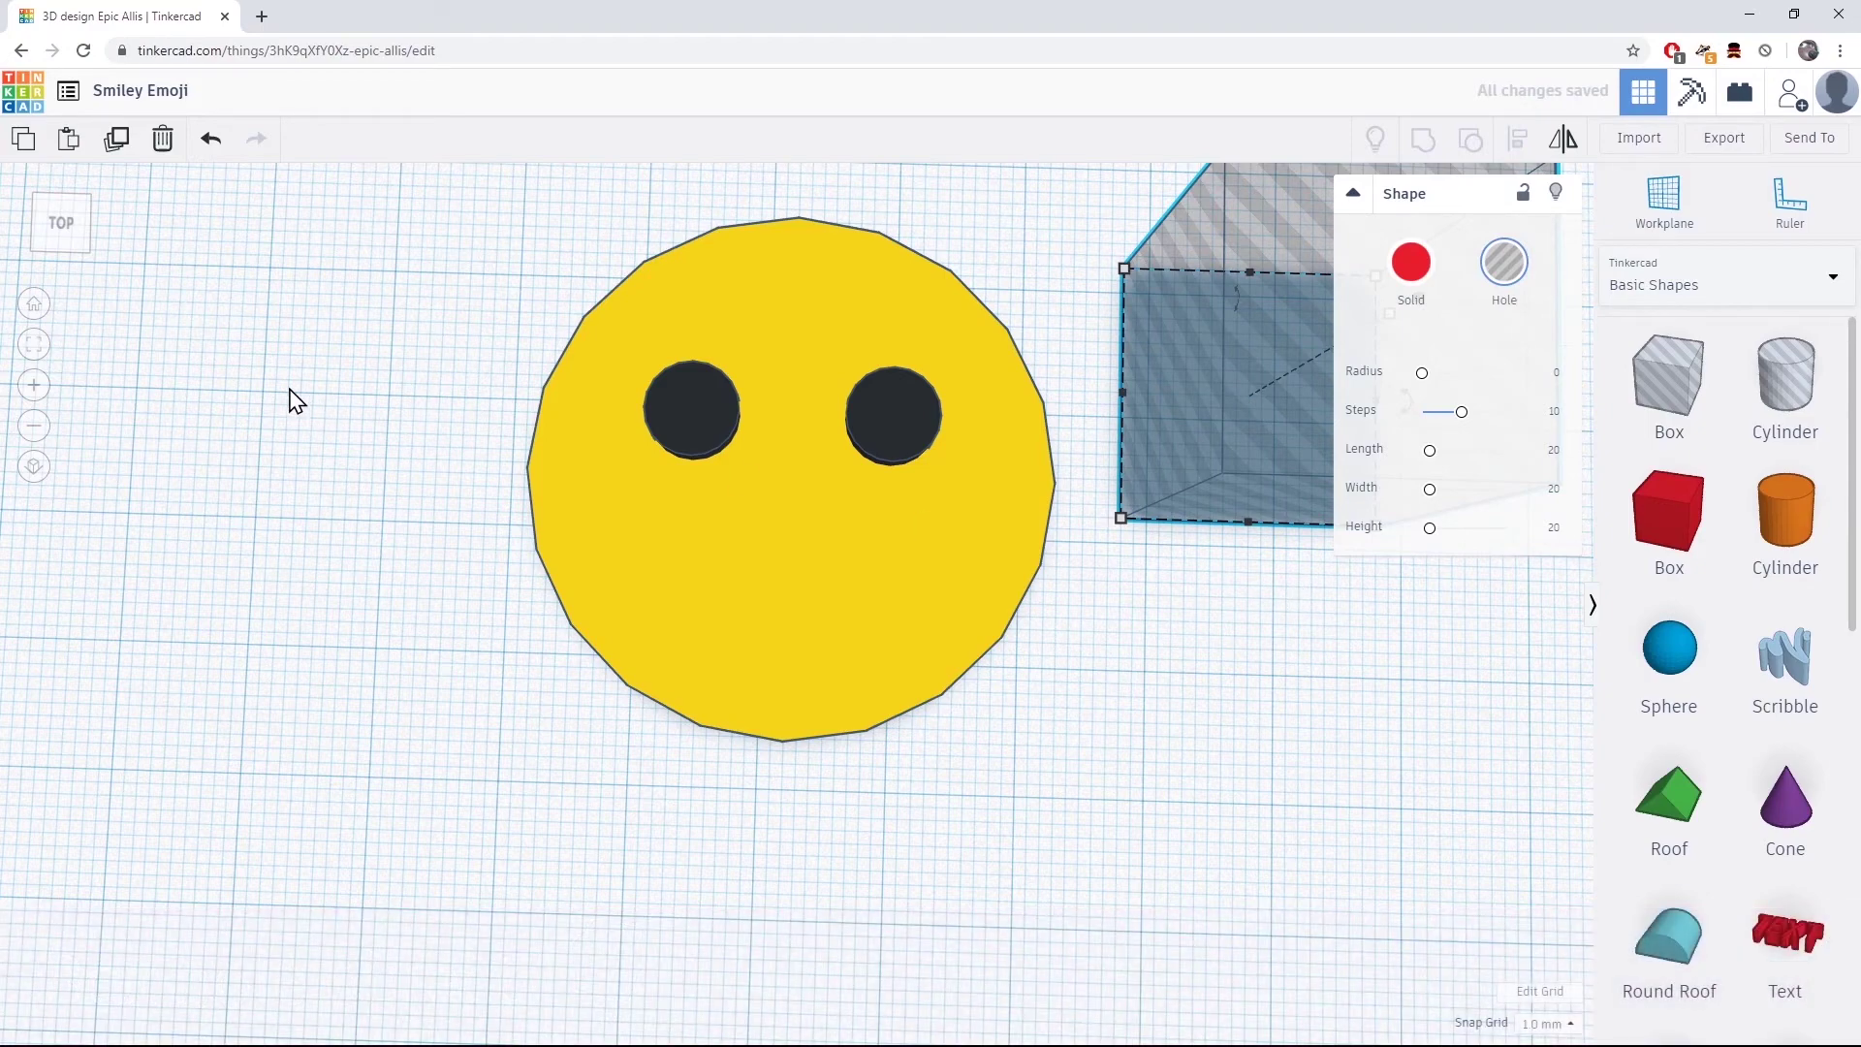
left_click(39, 345)
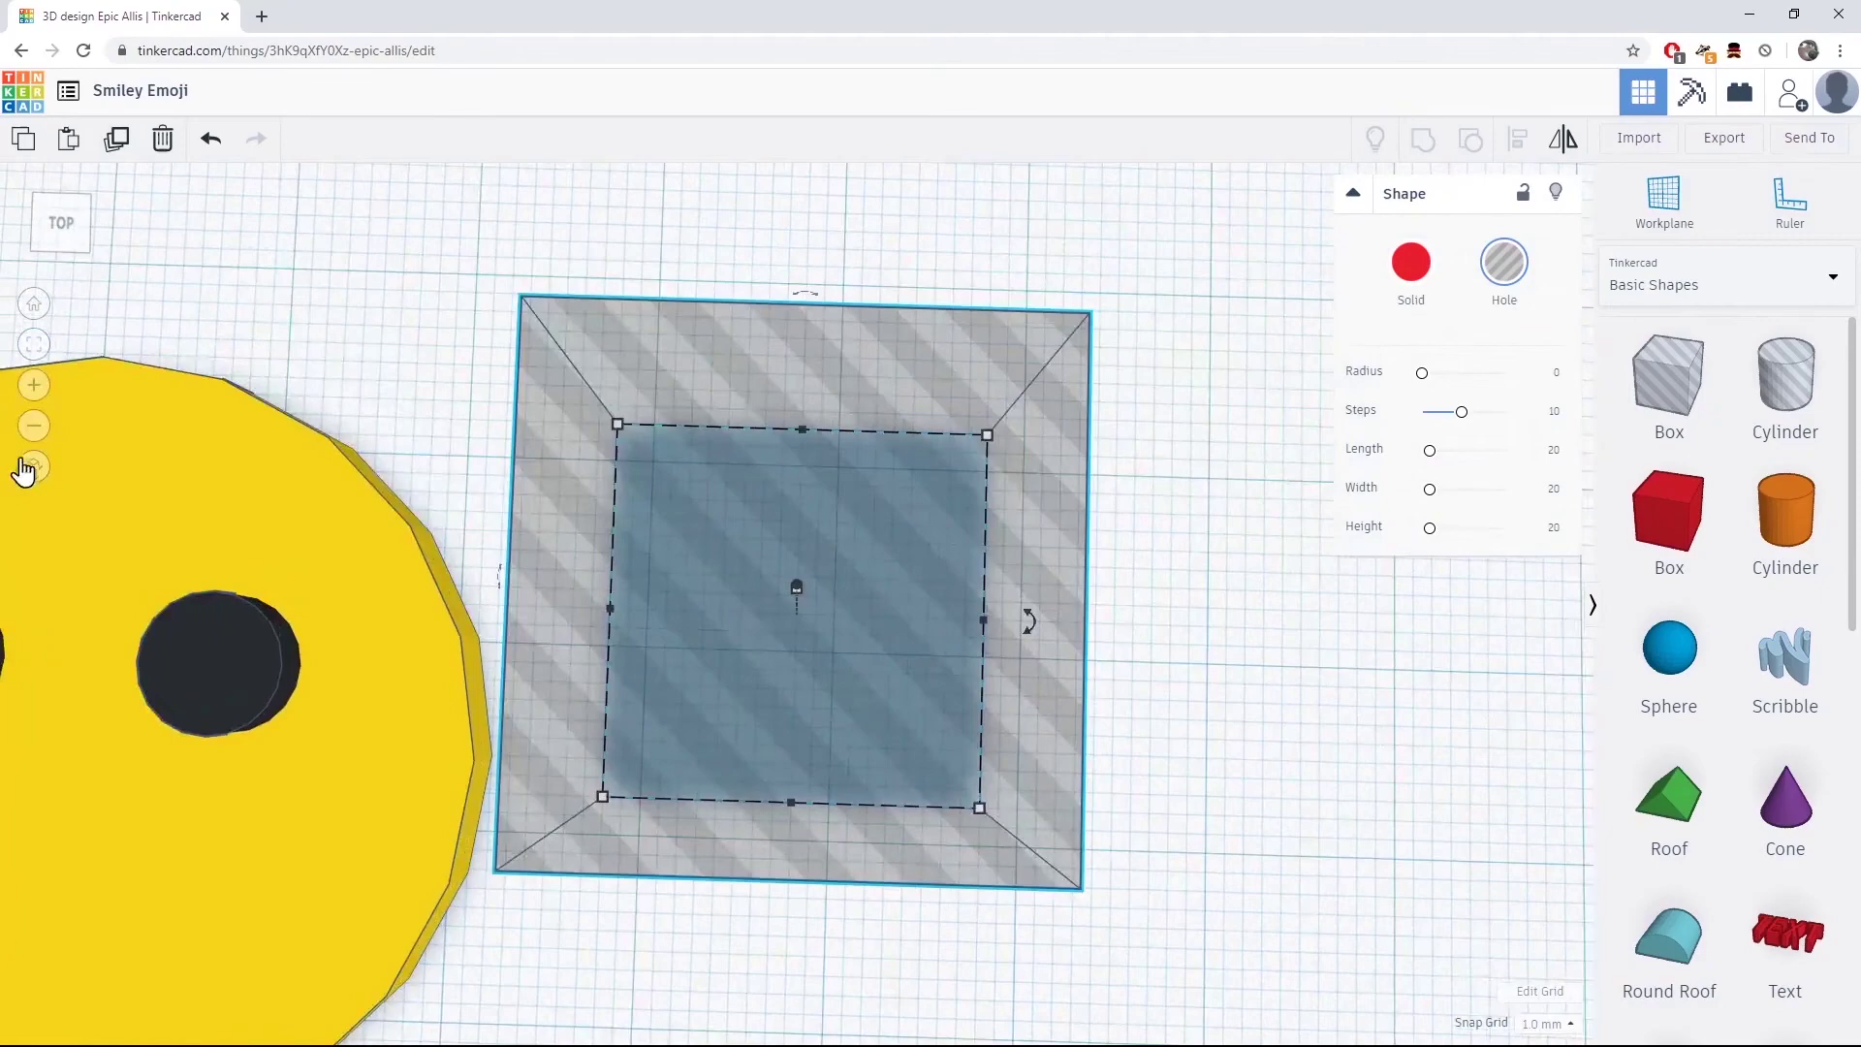
left_click(34, 426)
left_click(37, 429)
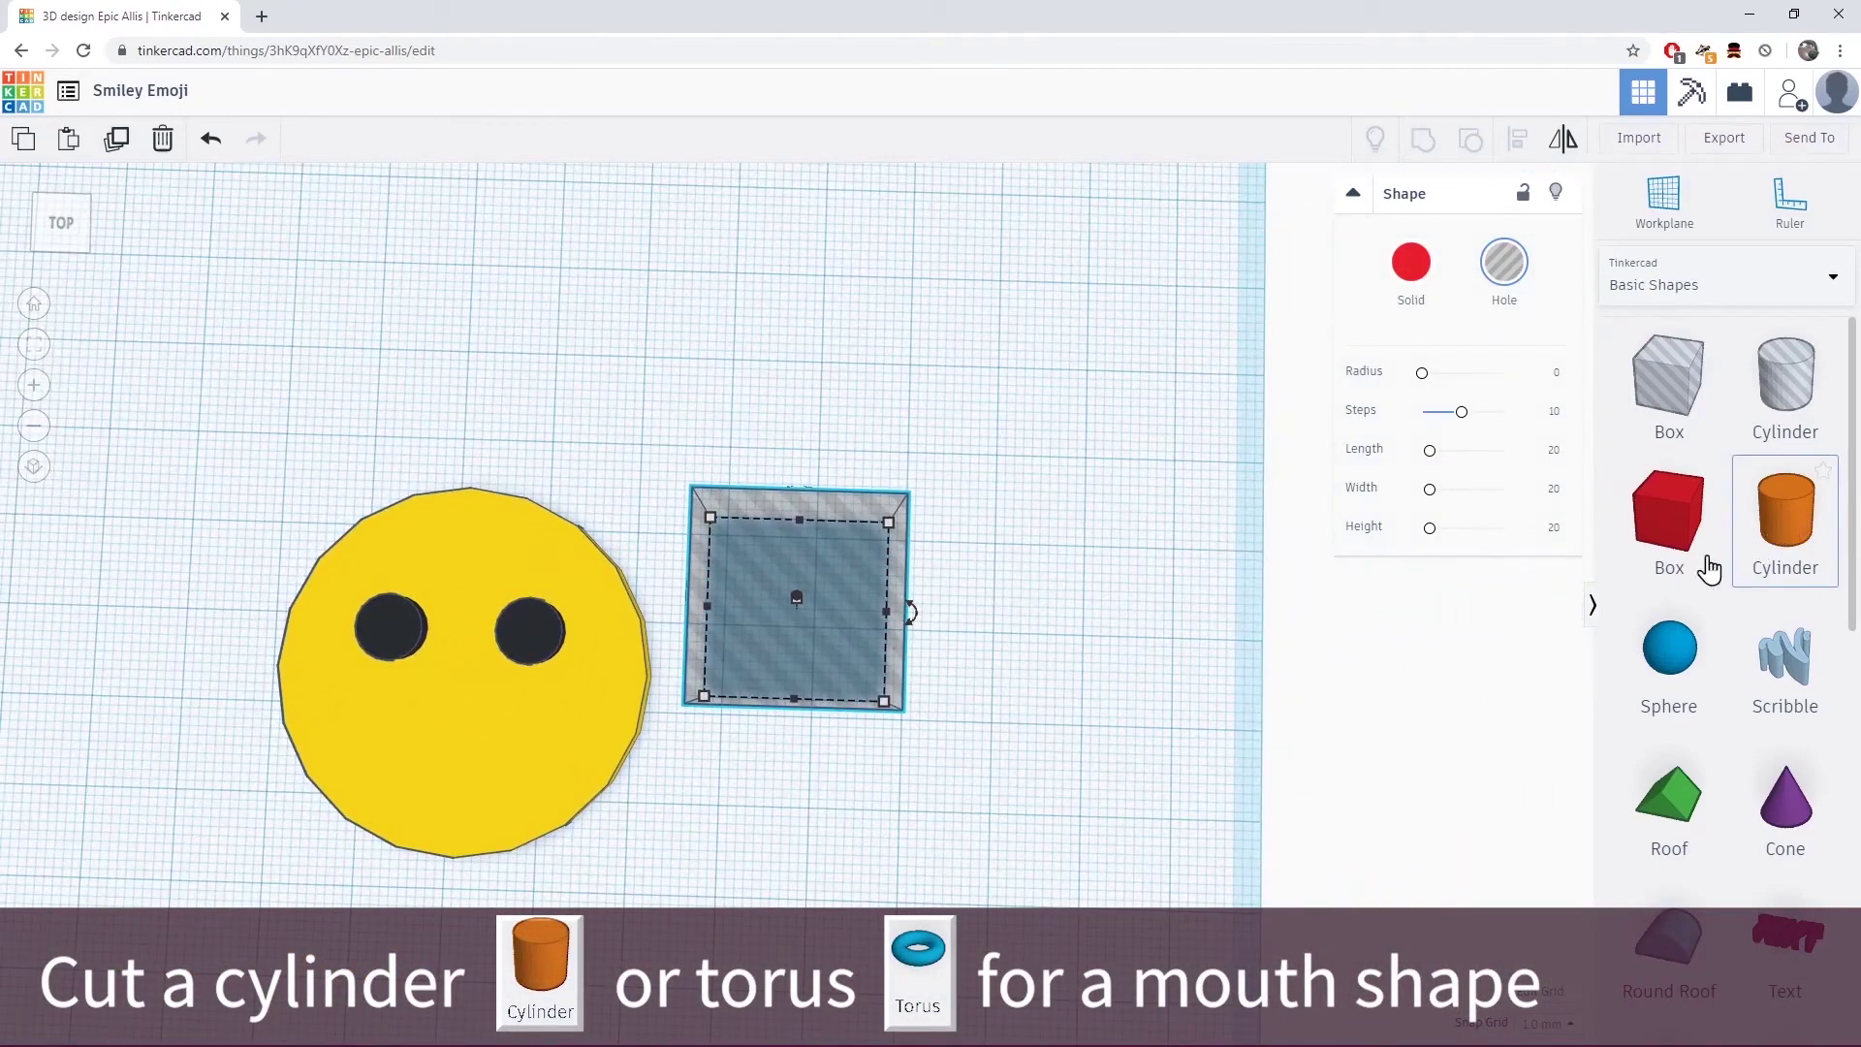
Step: Add a cylinder of about 11 x 12 mm under the box hole's bottom edge and select both
left_click_drag(1744, 552, 787, 696)
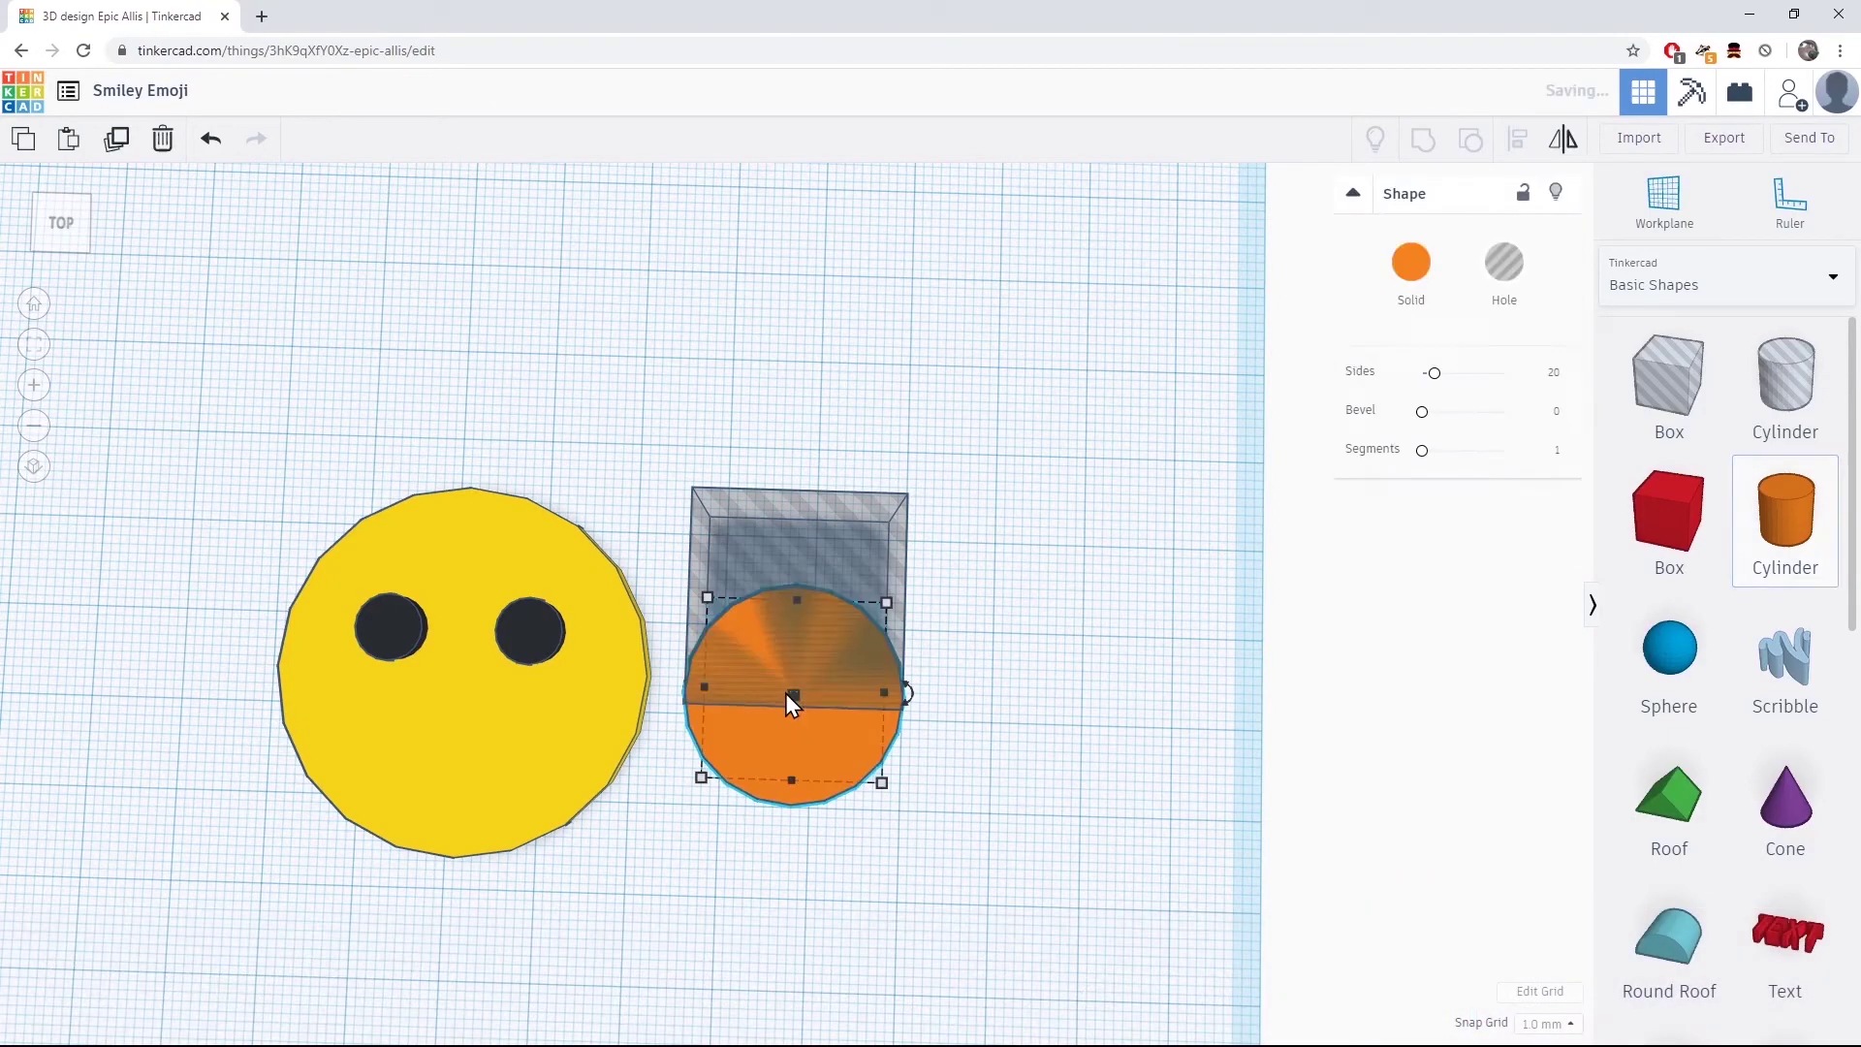
left_click_drag(885, 602, 804, 672)
left_click_drag(772, 766, 813, 734)
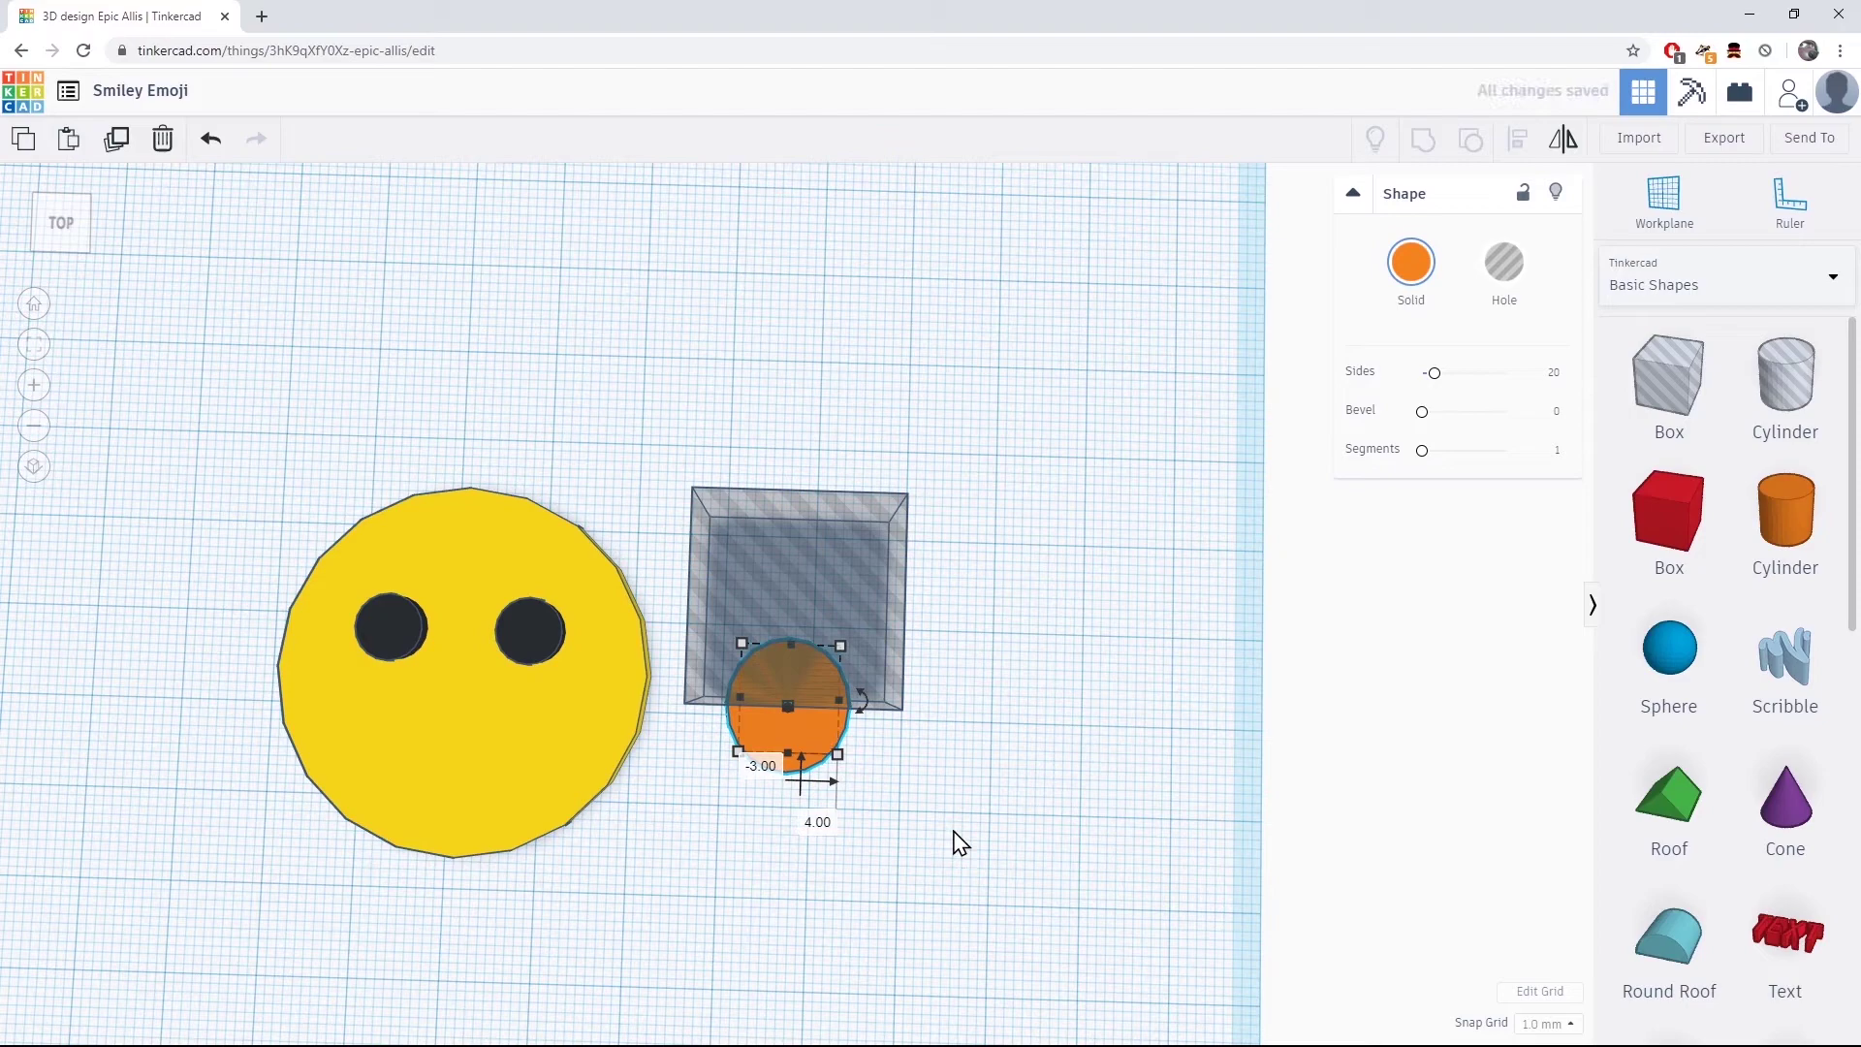
left_click_drag(941, 857, 694, 456)
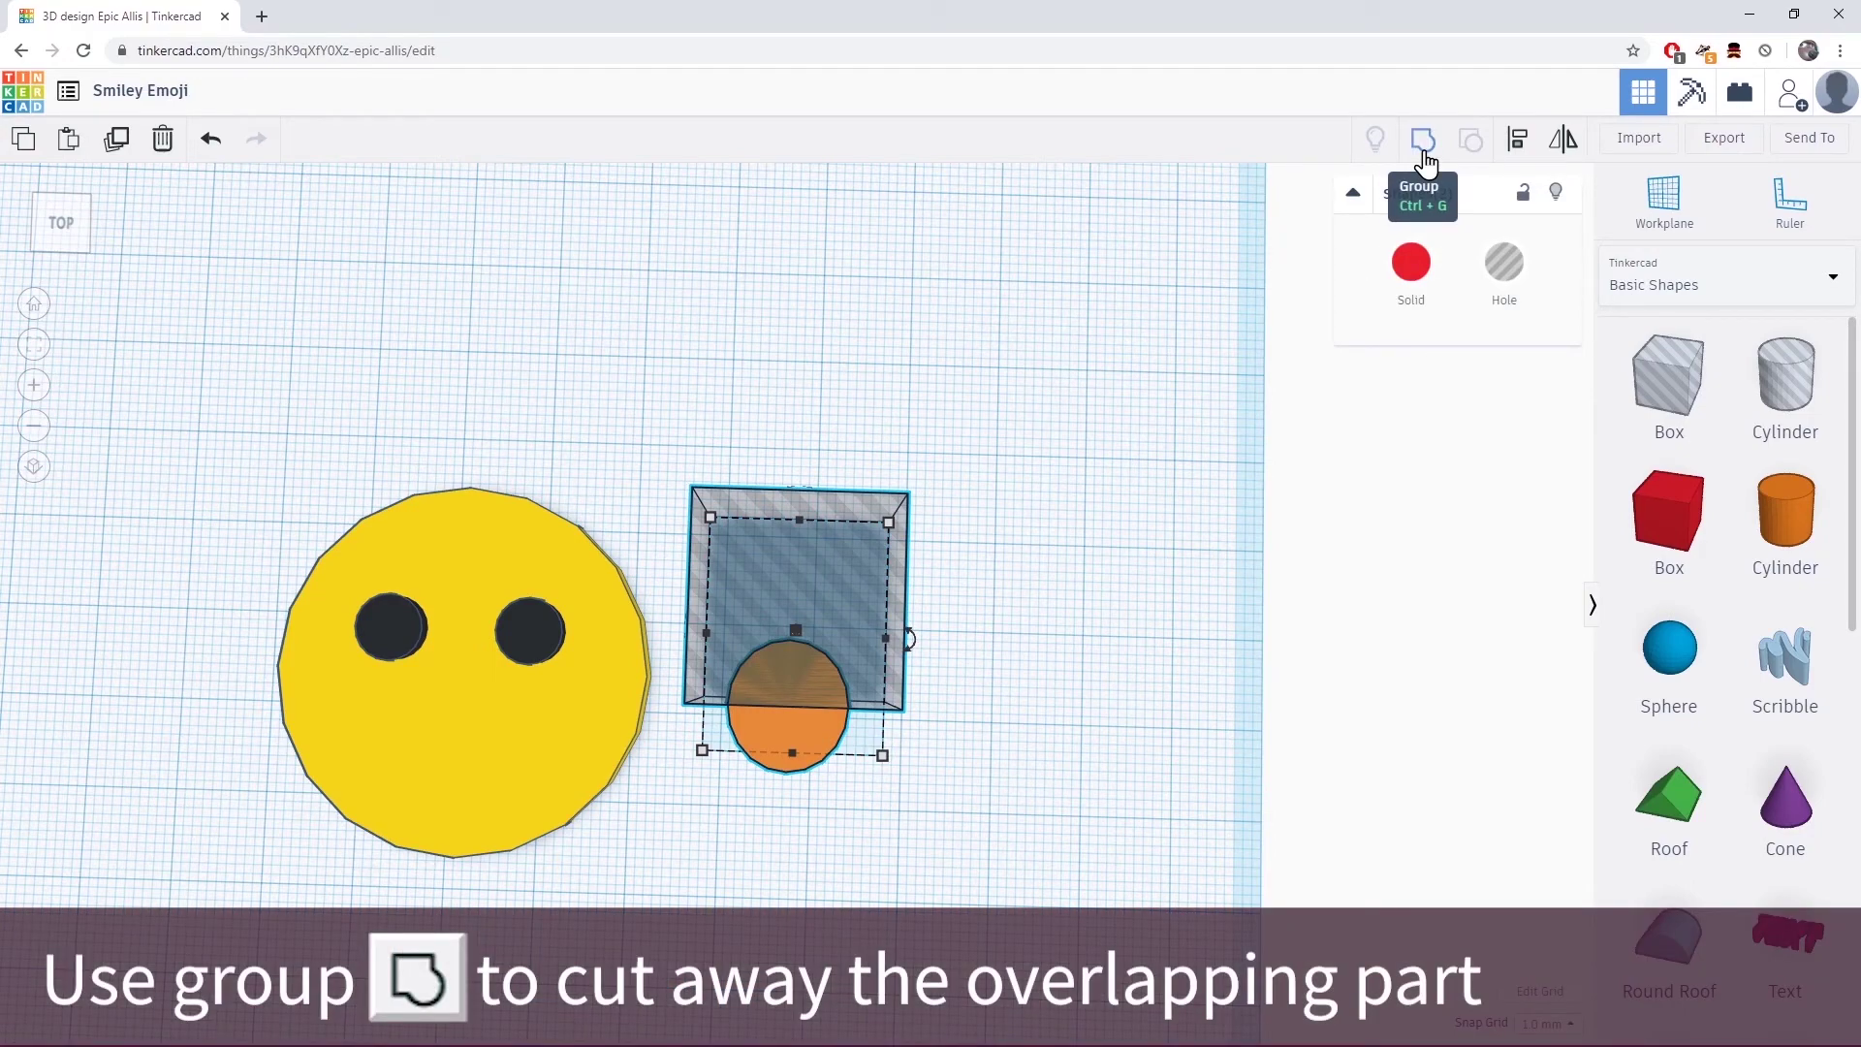
Step: Group the cylinder with the box hole into a half-circle and colour it black
left_click(1423, 155)
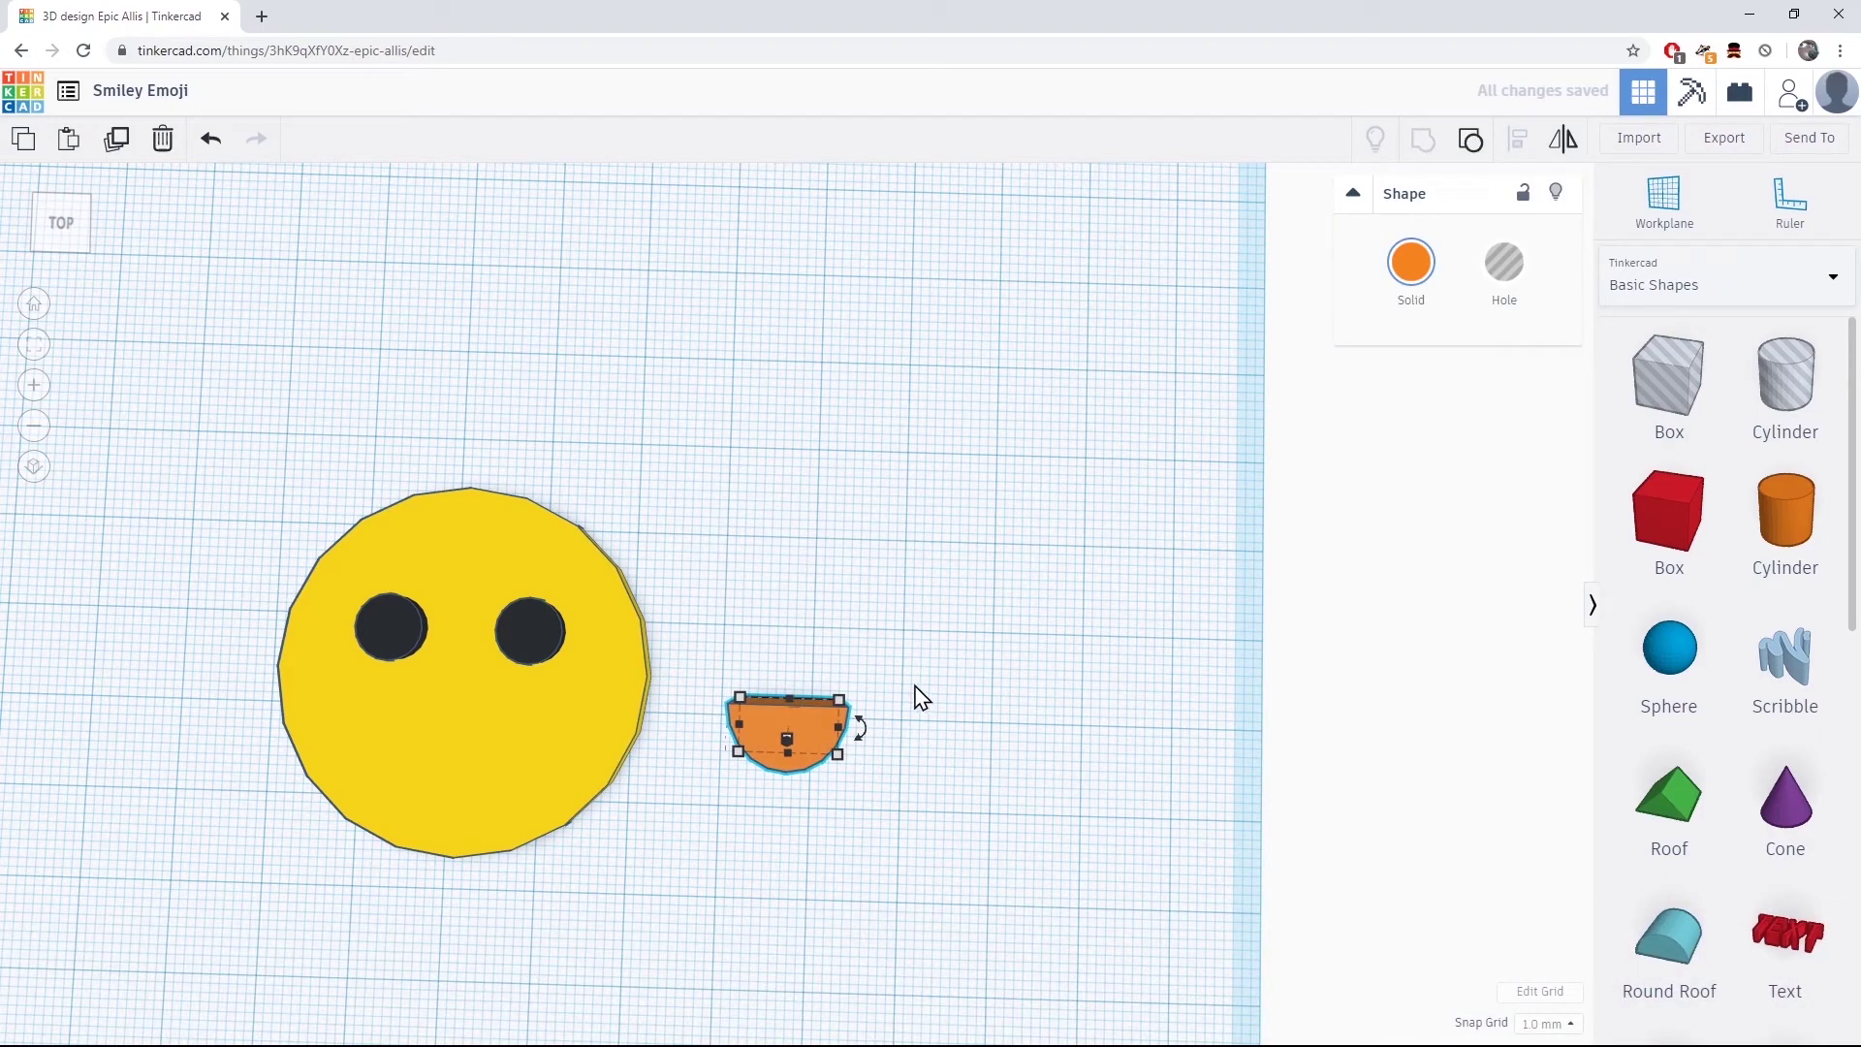
left_click(1411, 261)
left_click(1493, 528)
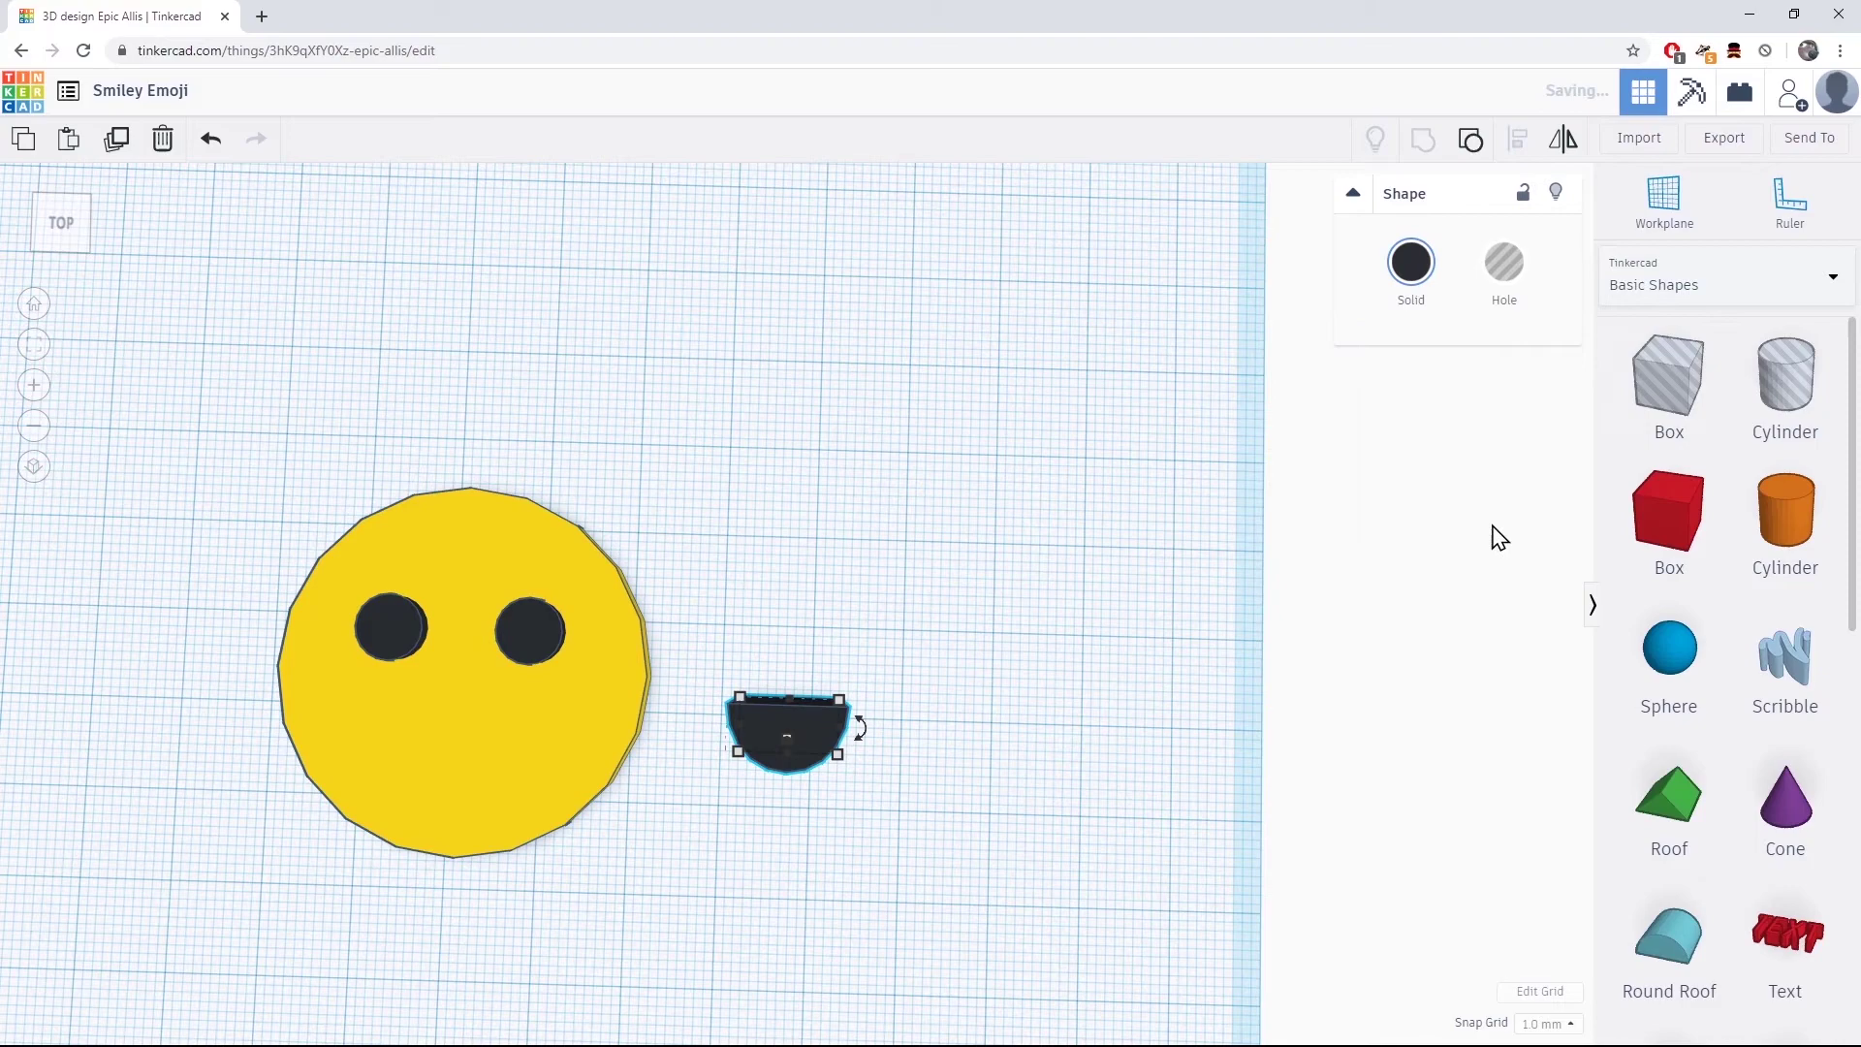
Step: Move the half-circle mouth onto the face, resize it to 6 x 4, and lower it
left_click_drag(797, 739, 464, 749)
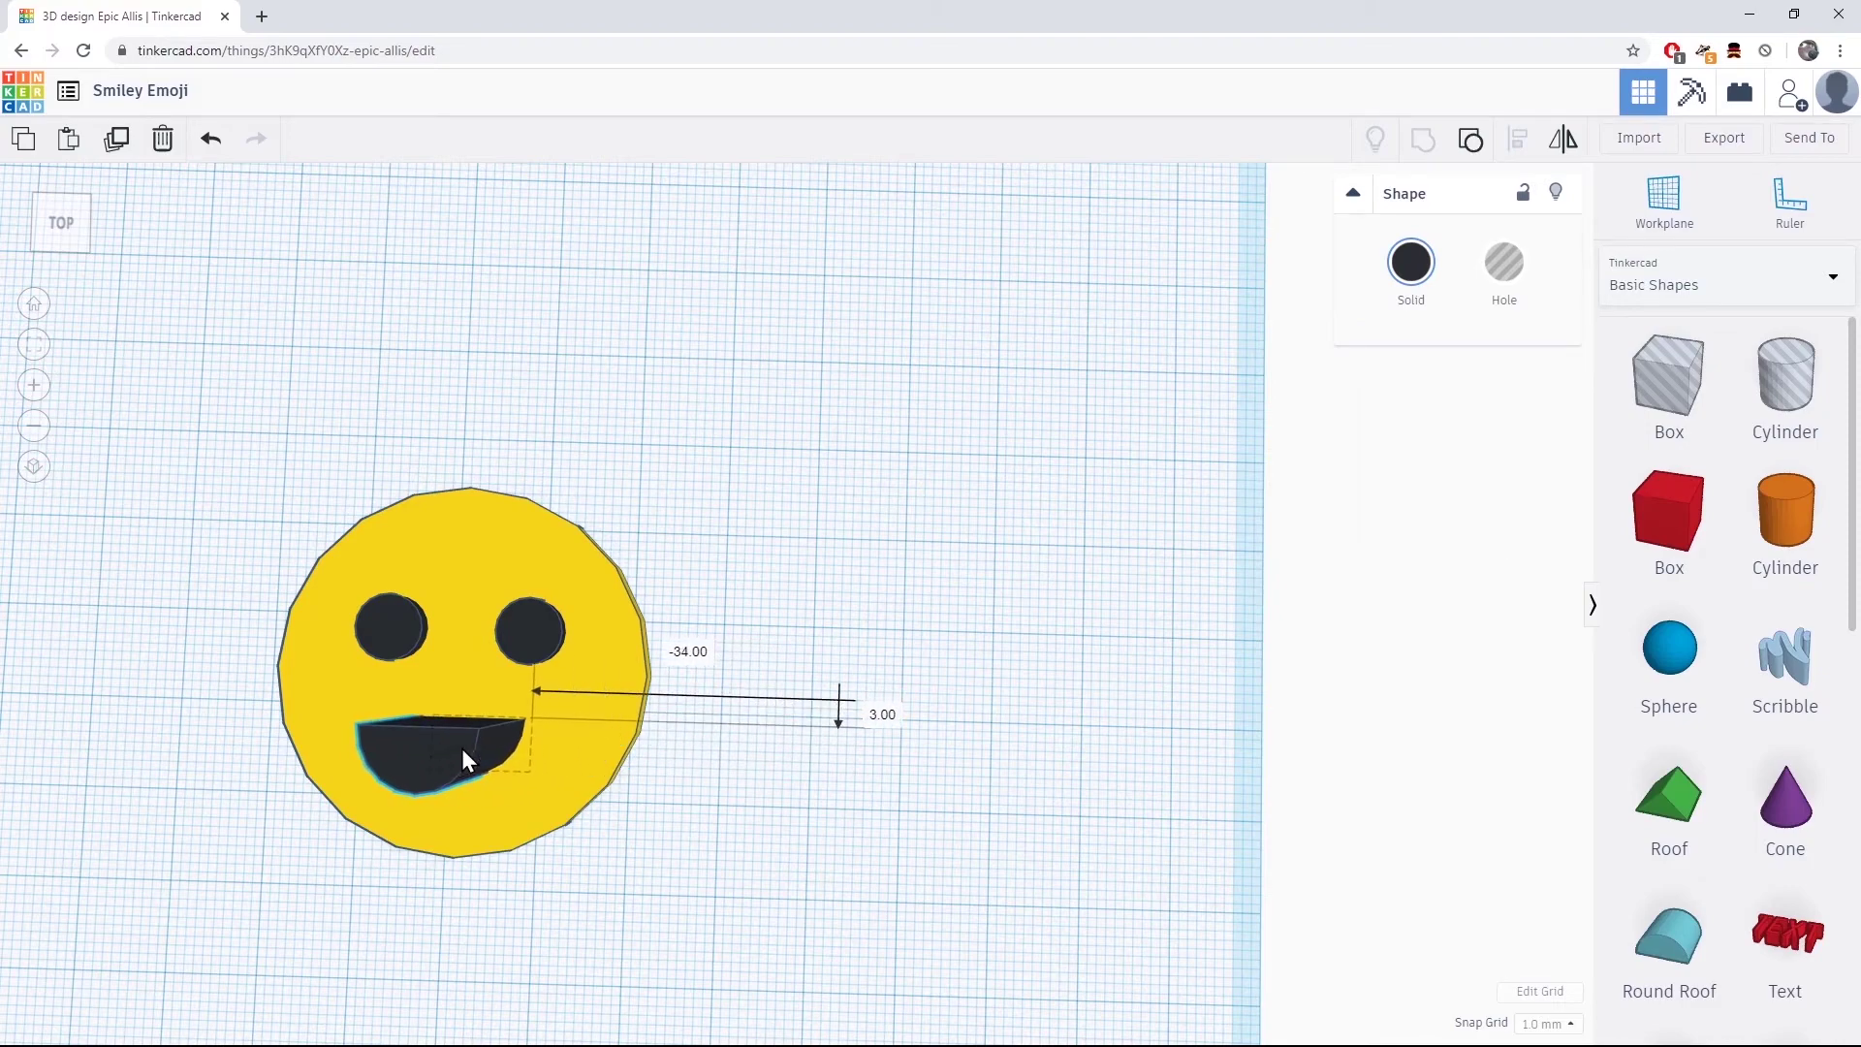
left_click(34, 345)
left_click(35, 431)
left_click_drag(676, 678, 809, 657)
left_click_drag(926, 532, 781, 608)
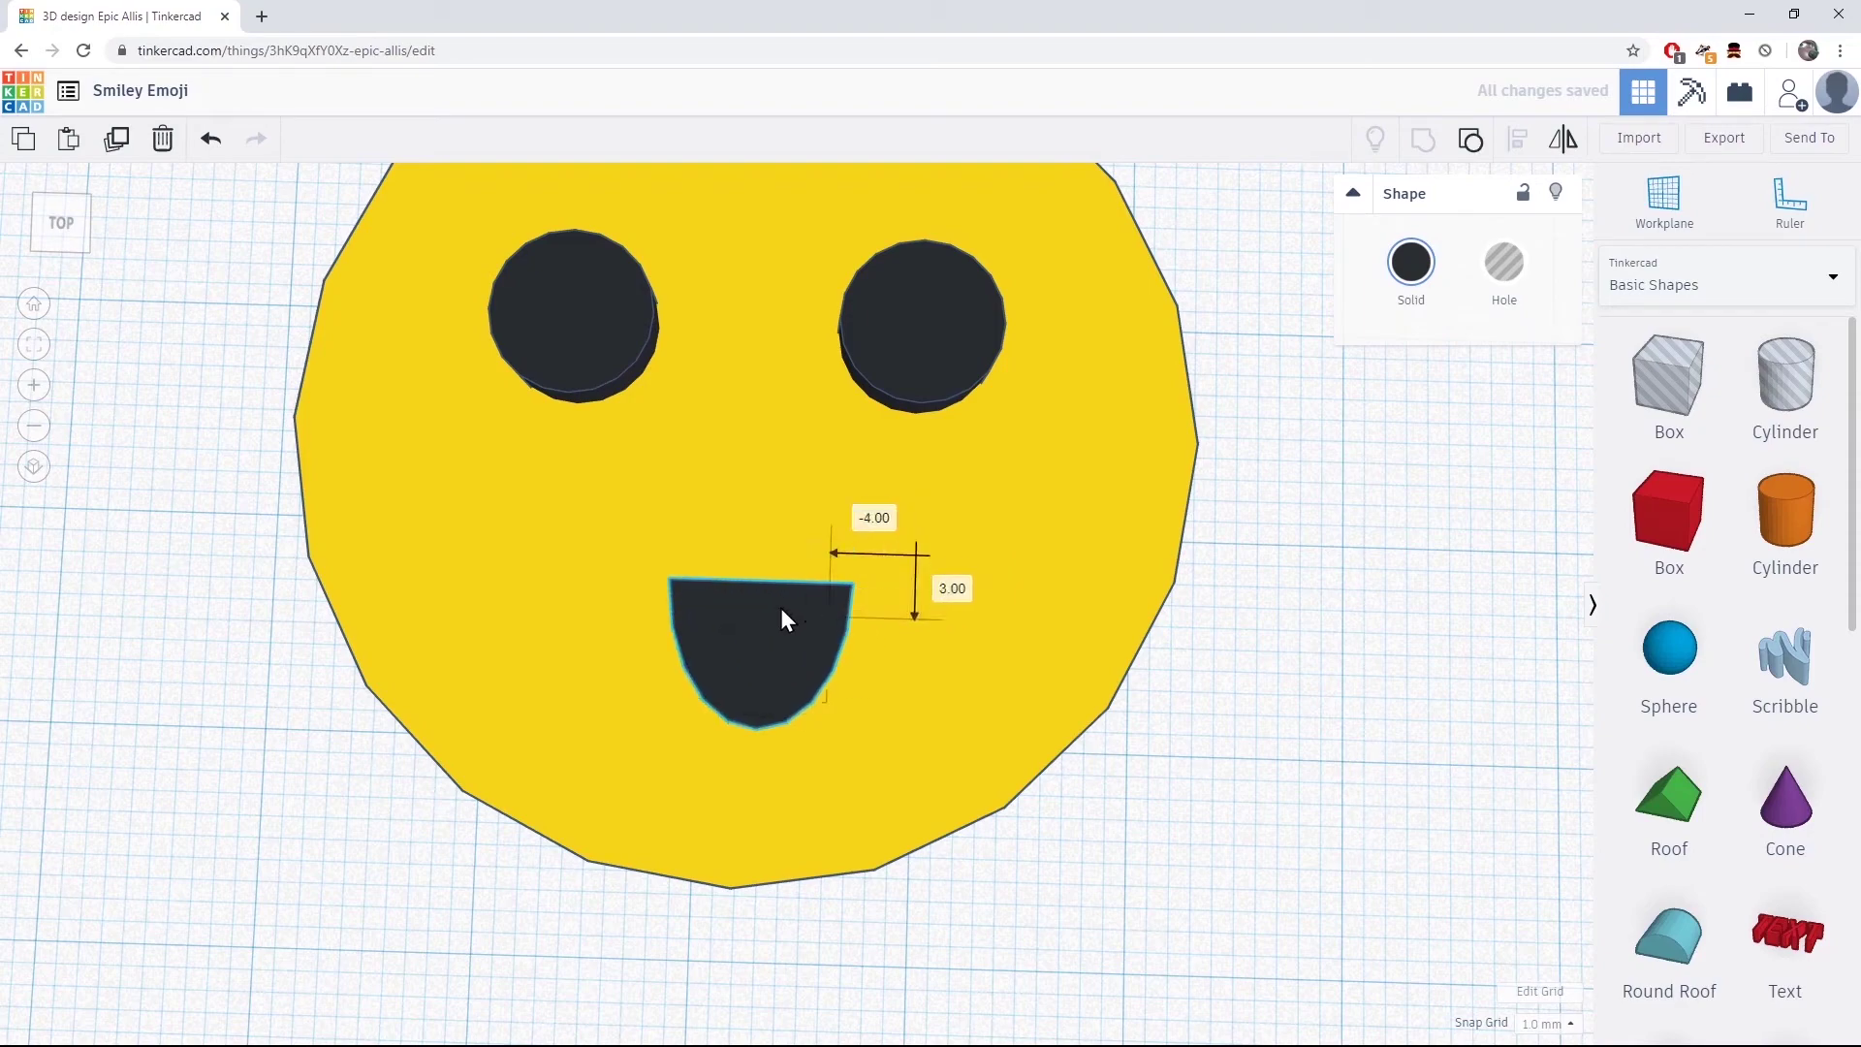
left_click(66, 244)
left_click_drag(66, 244, 91, 249)
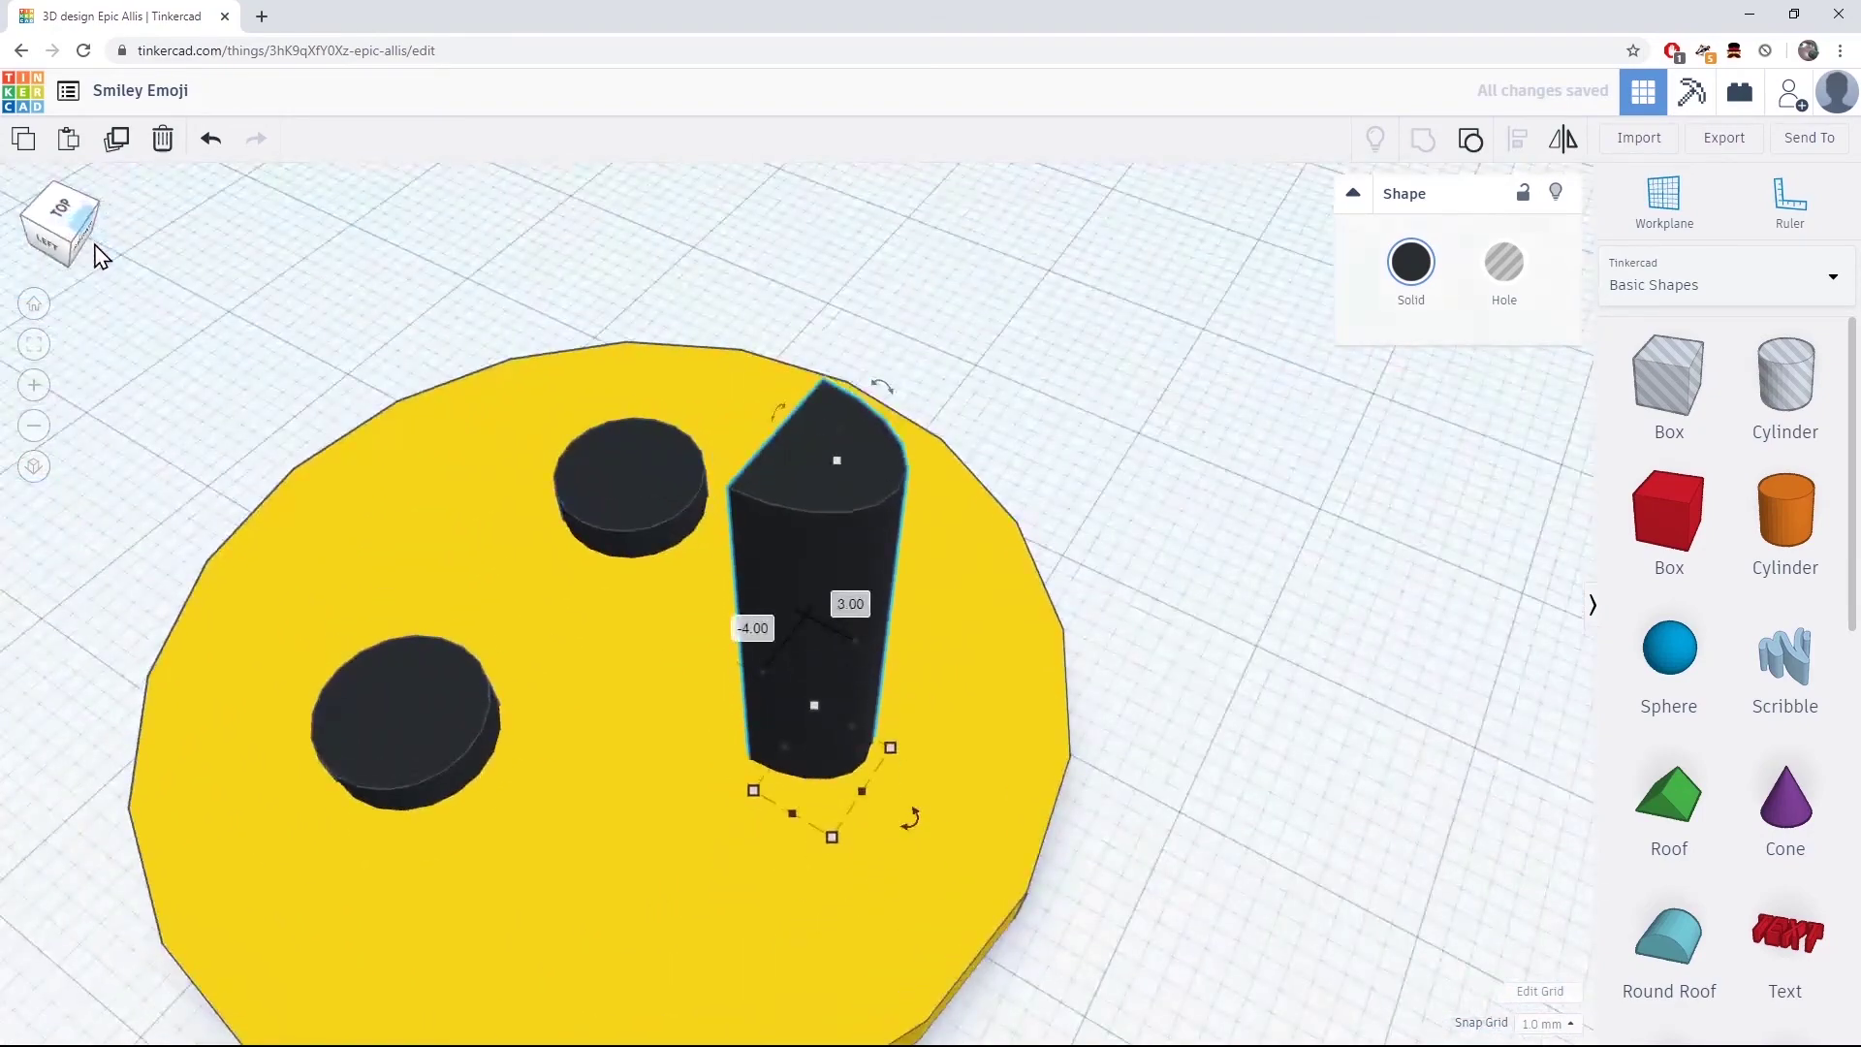
Step: Lower the mouth's height to 6.00
left_click_drag(839, 458, 858, 712)
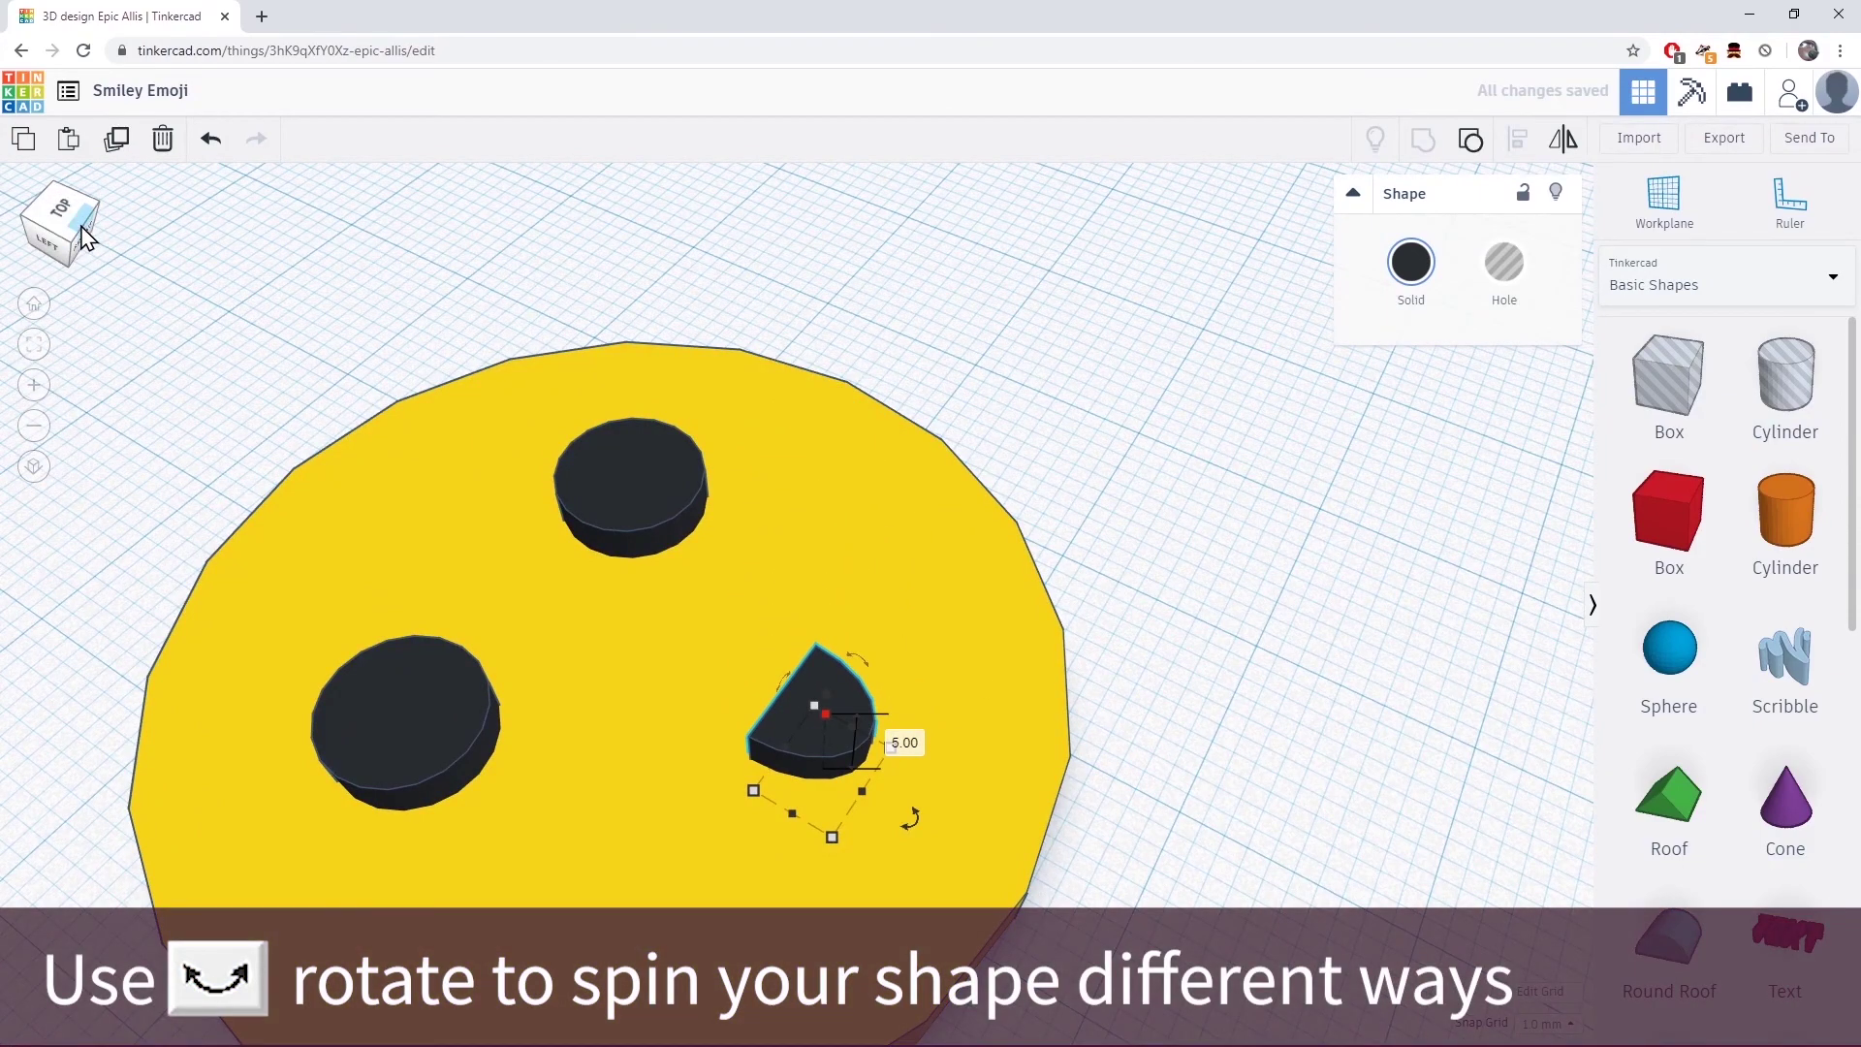
left_click(58, 224)
left_click(53, 245)
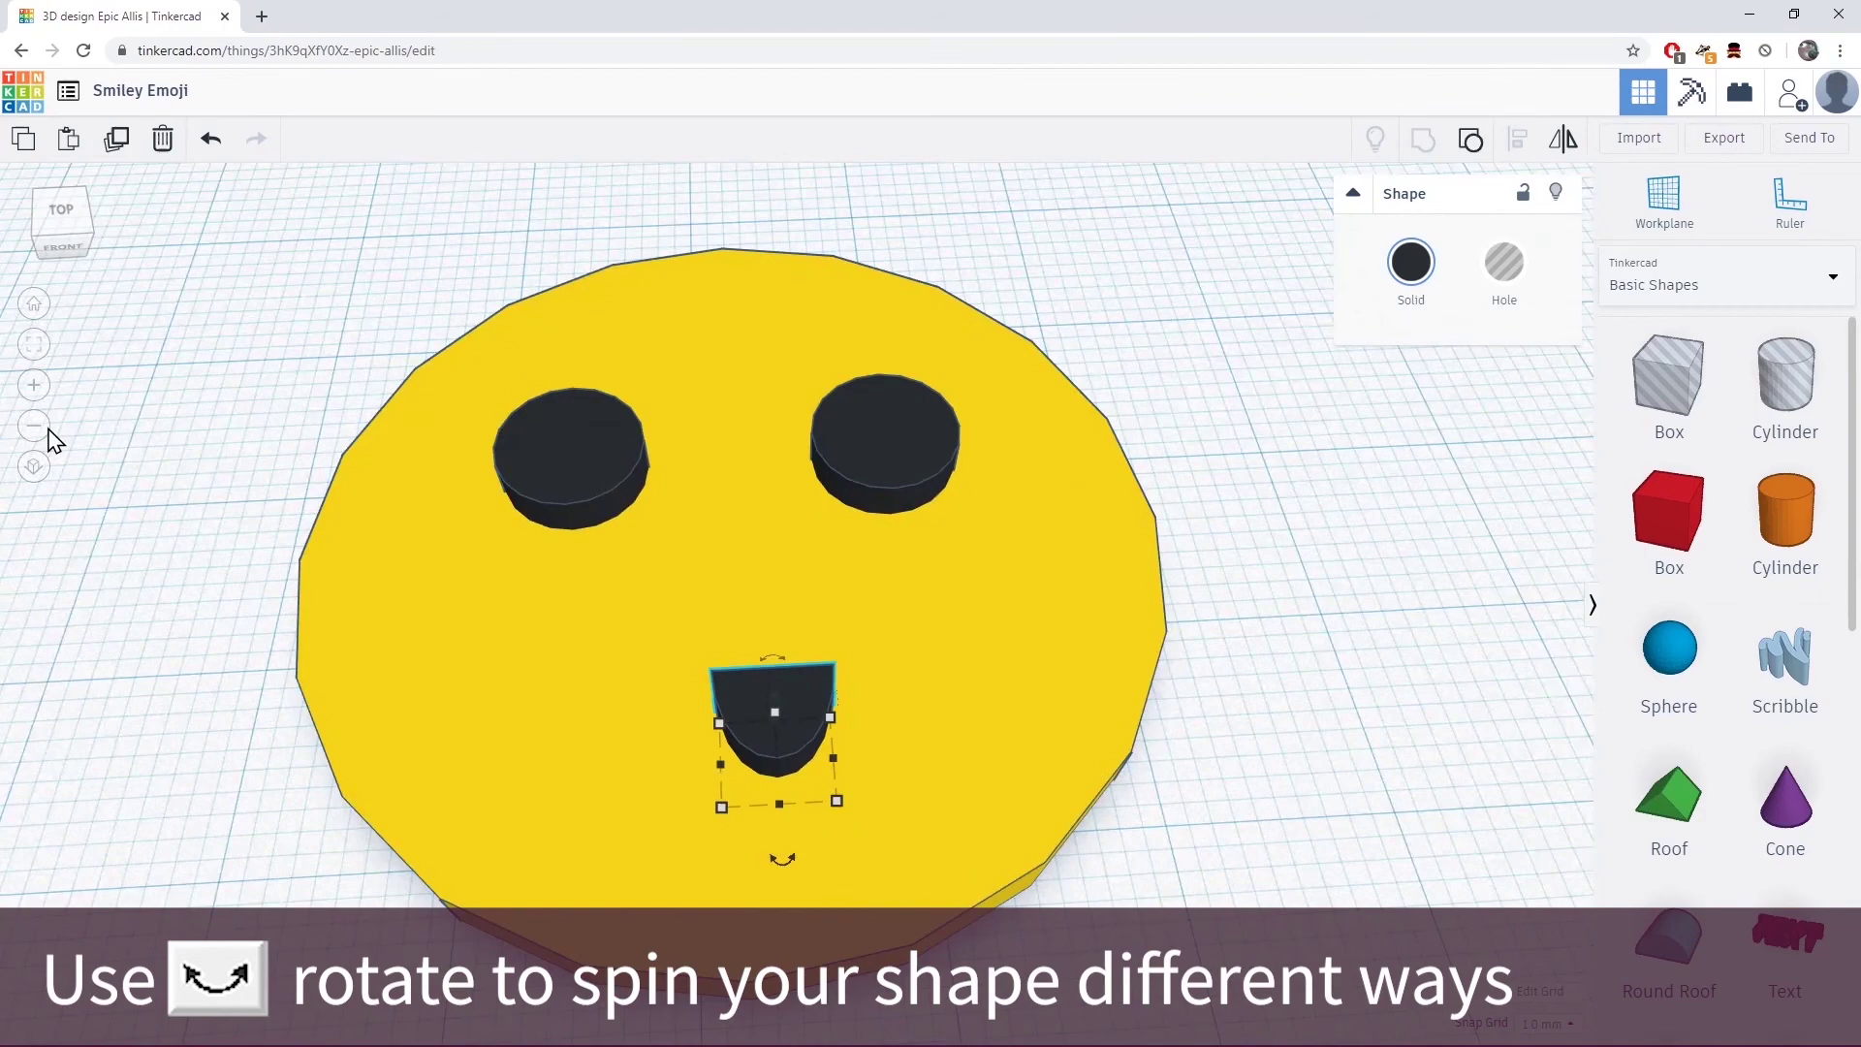
left_click(31, 432)
Step: Rotate the mouth to 177°, then undo to restore it upright
mouse_move(781, 816)
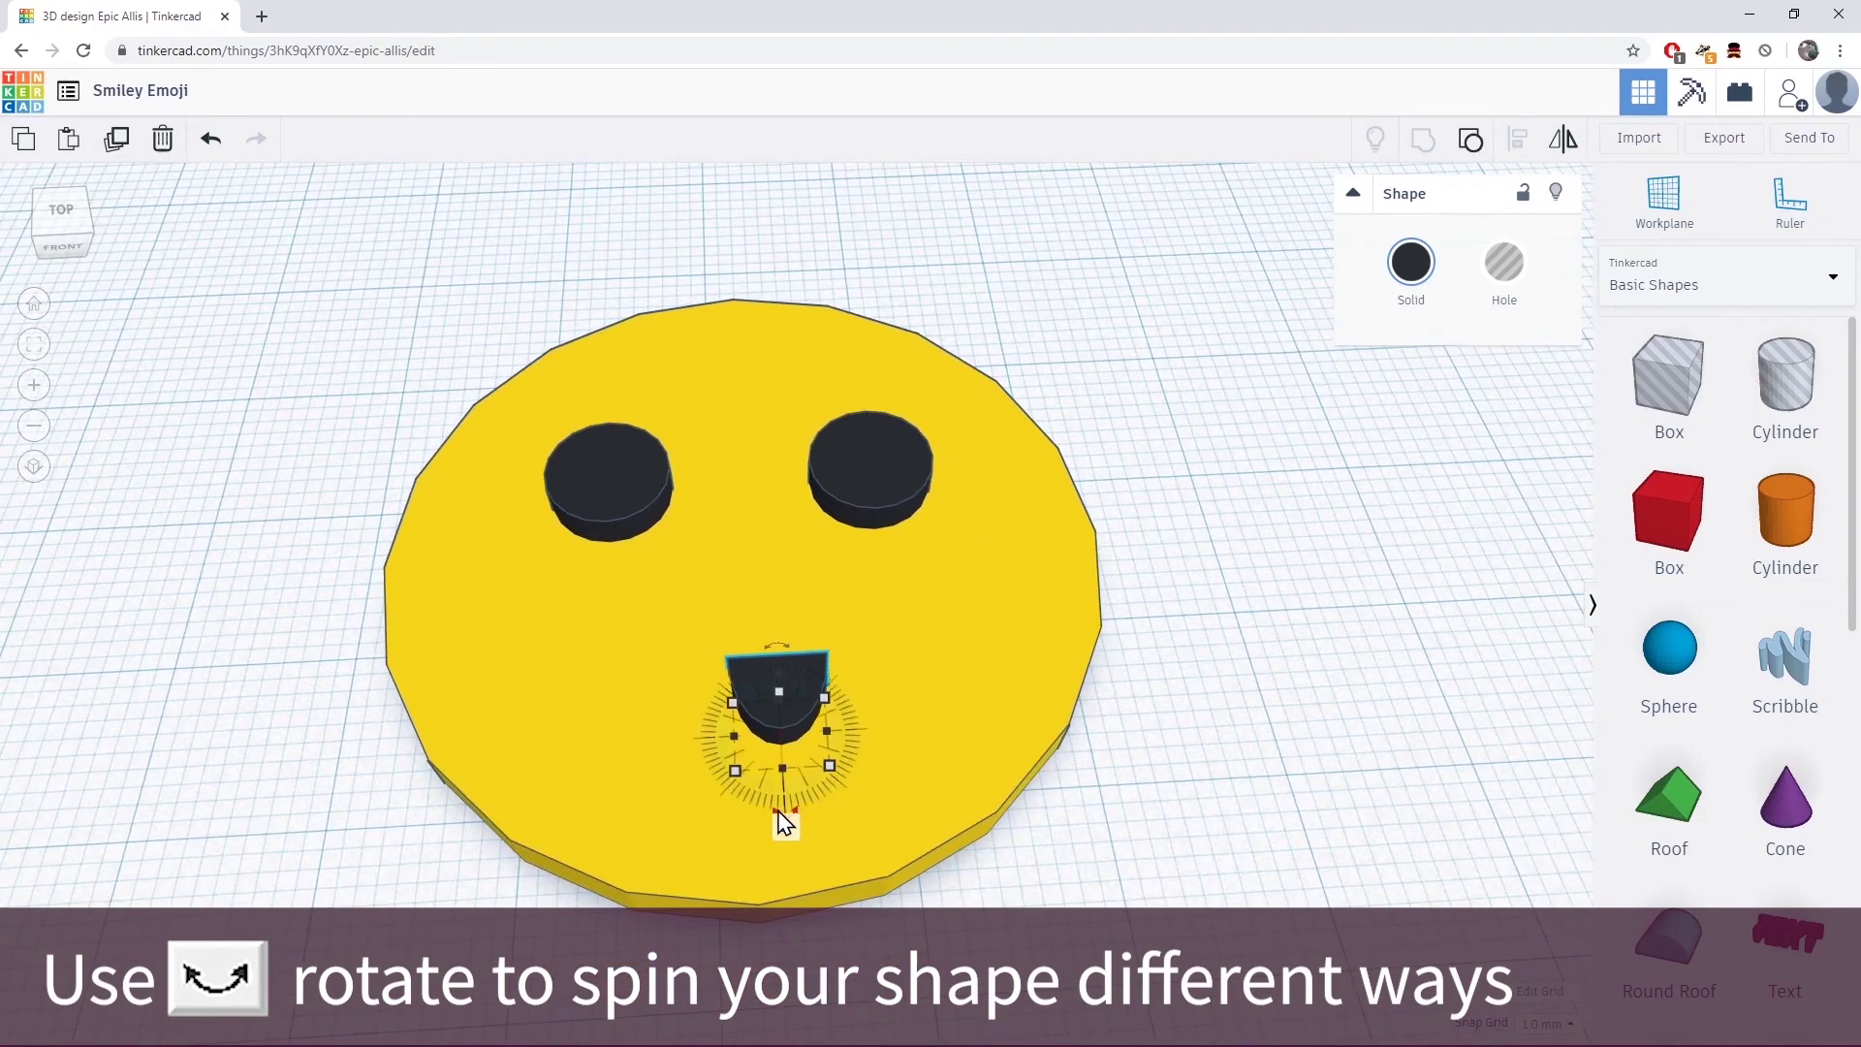
left_click_drag(785, 822, 756, 505)
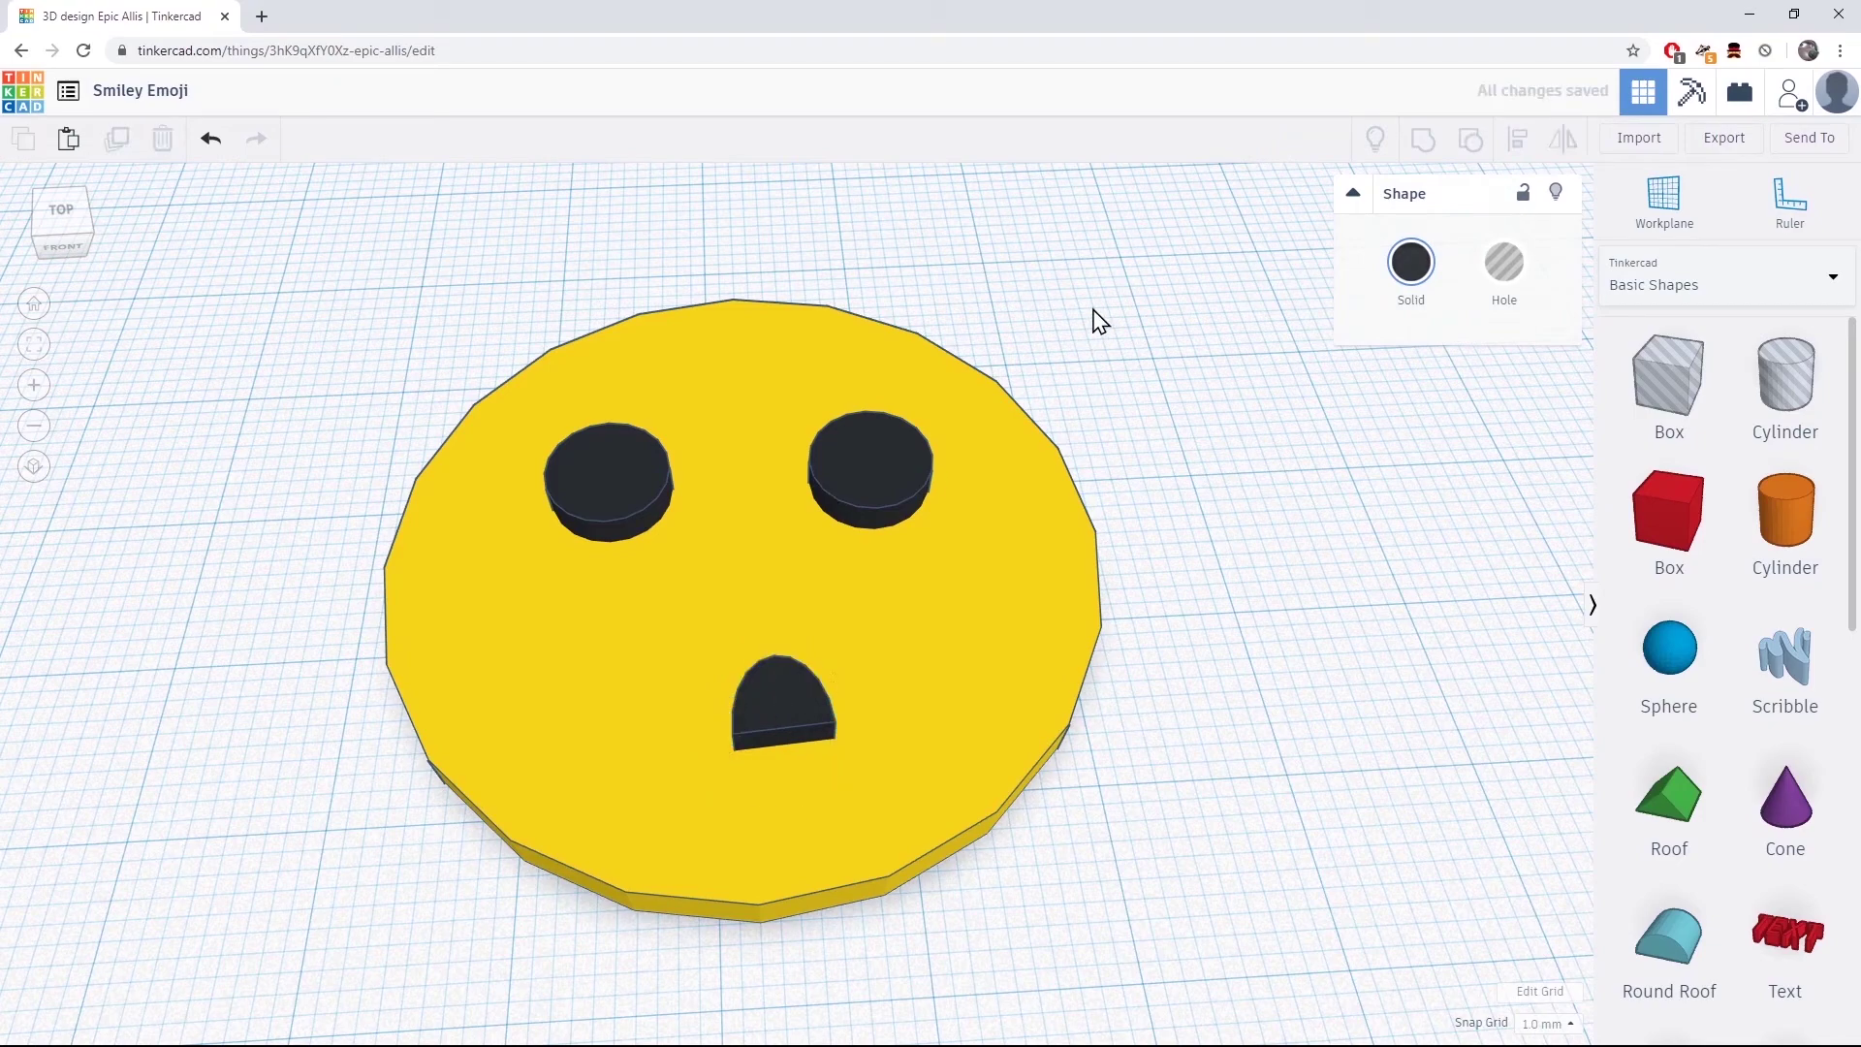
left_click(1097, 320)
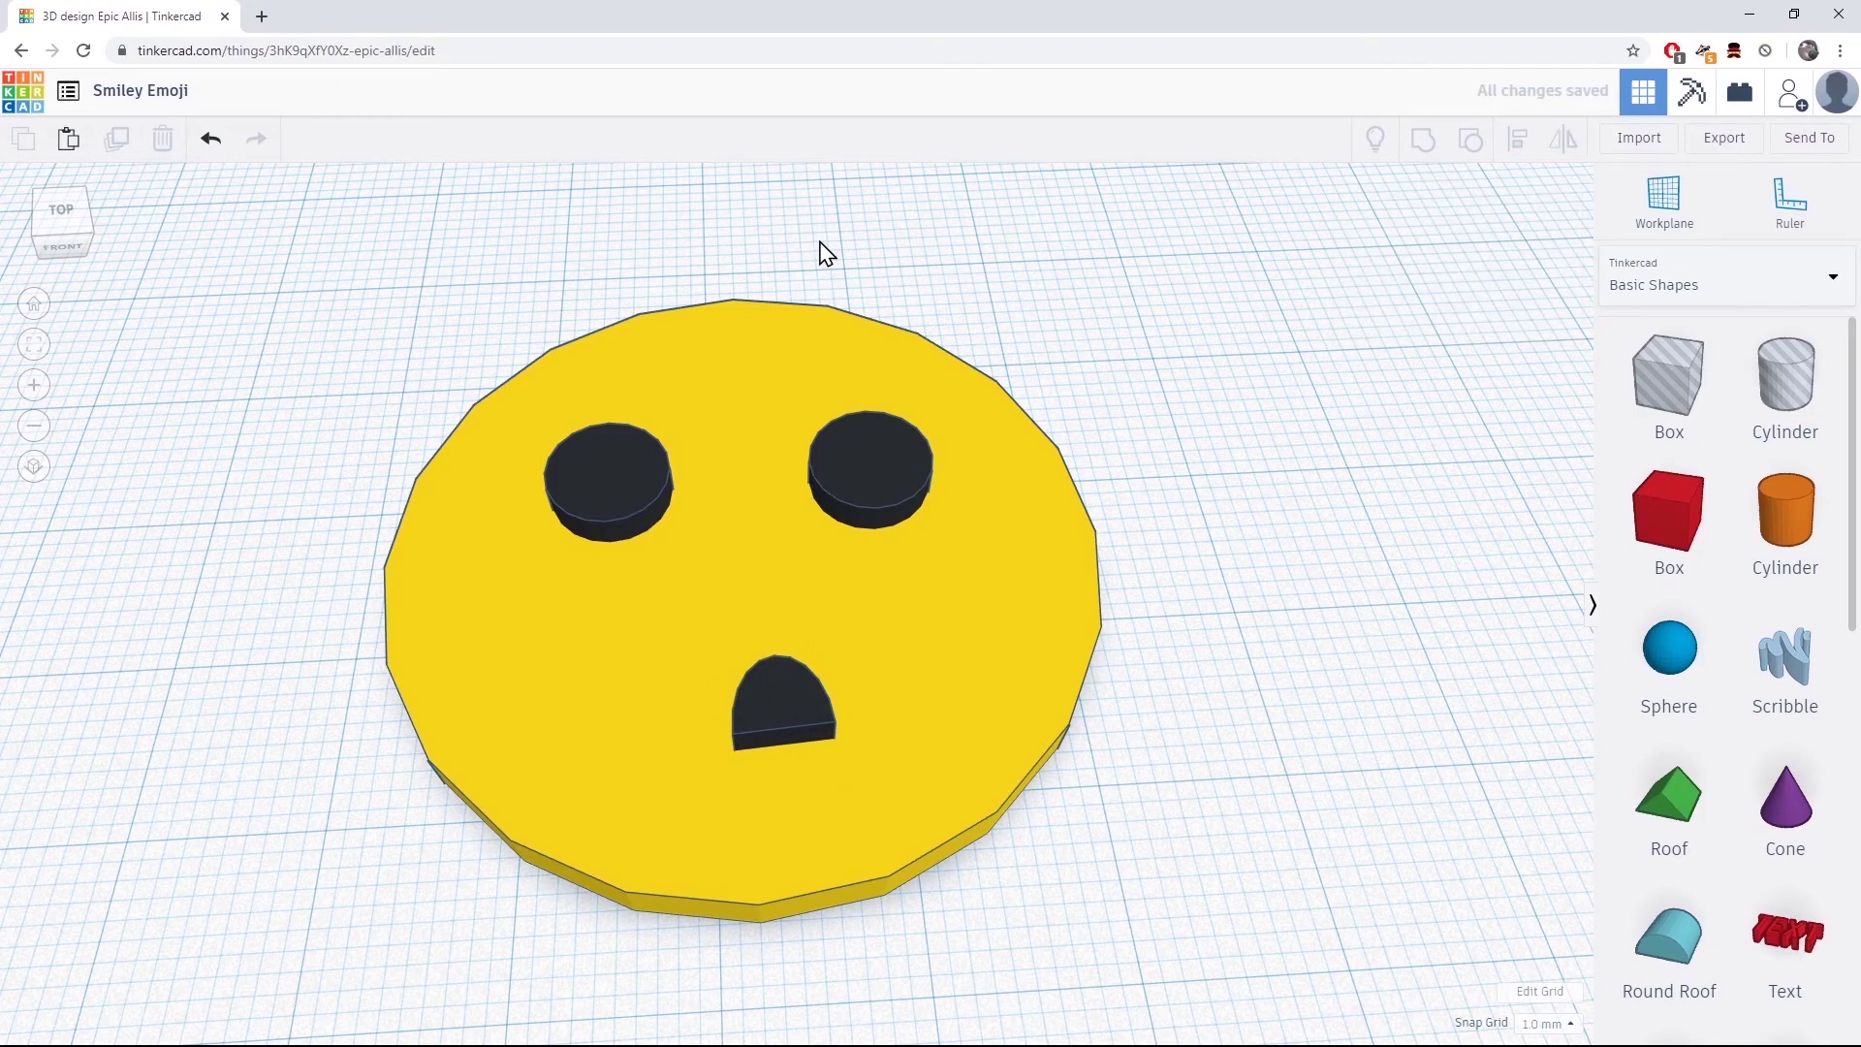
left_click(211, 150)
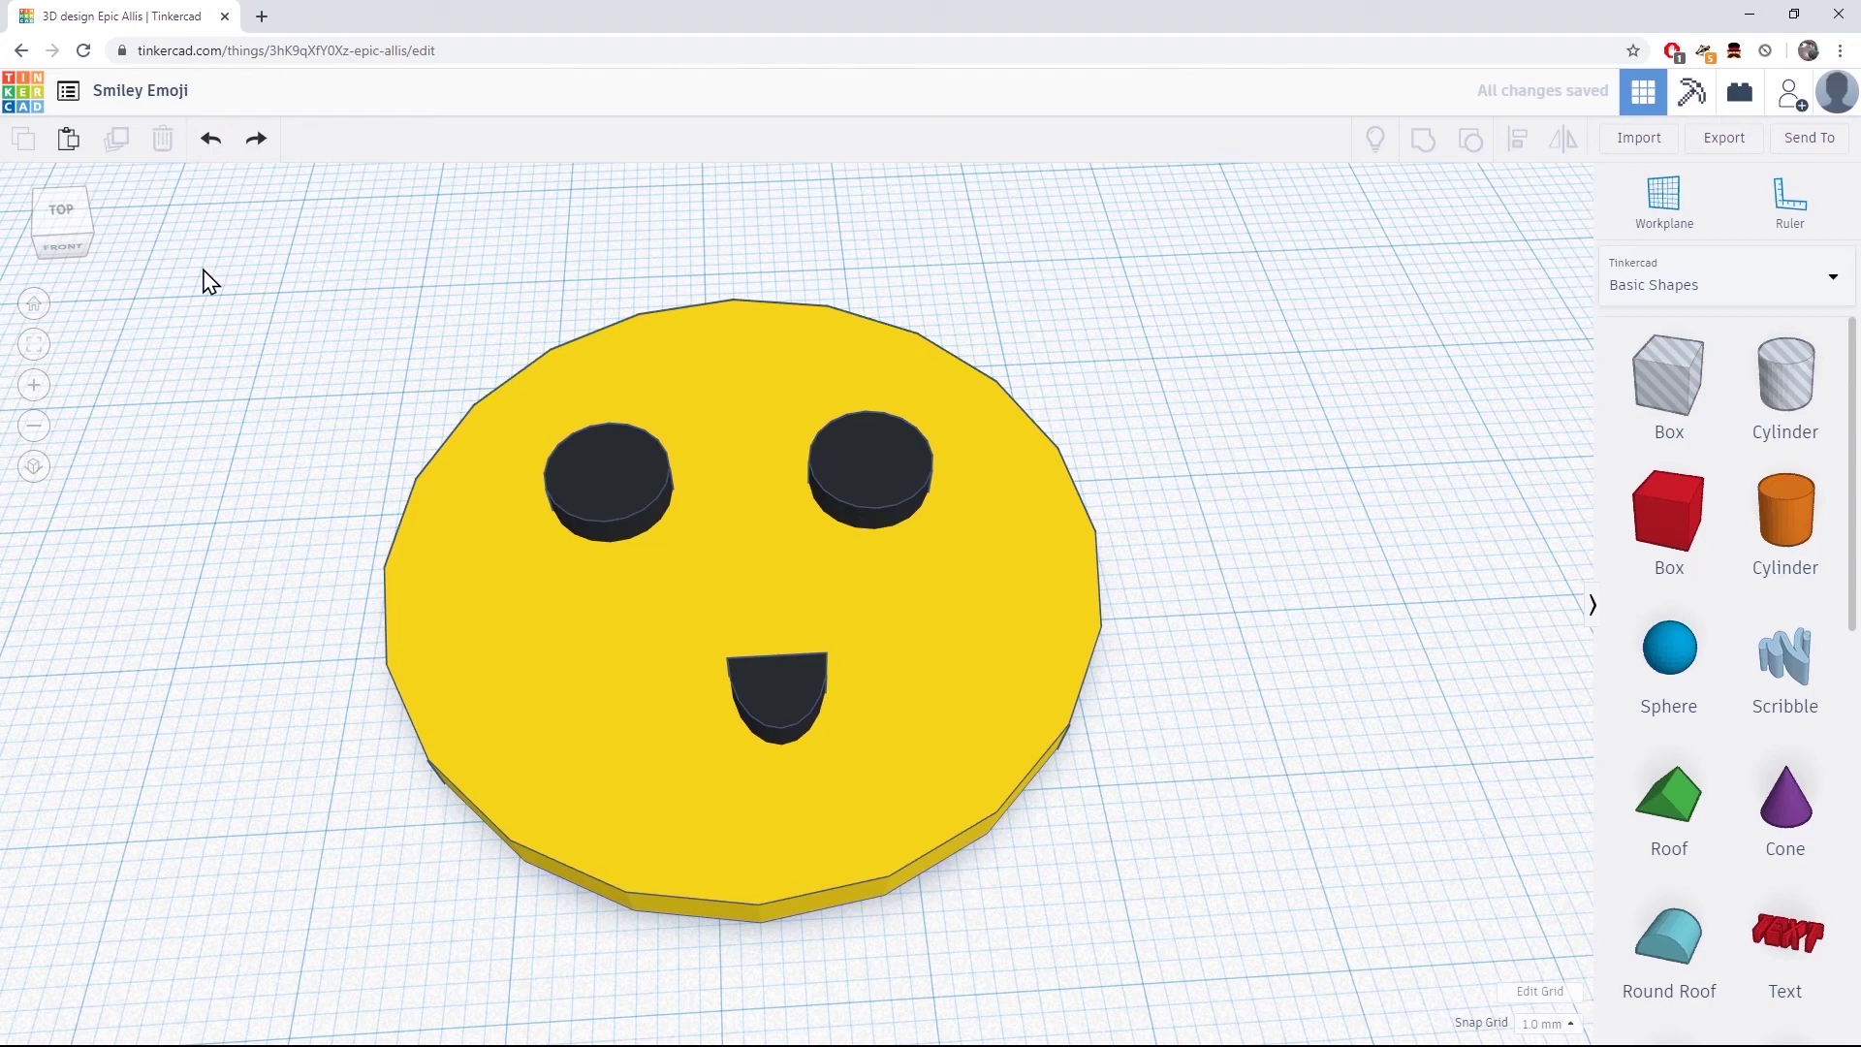
Step: Return to the designs dashboard and open the Smiley Emoji card's options to duplicate it
left_click(30, 101)
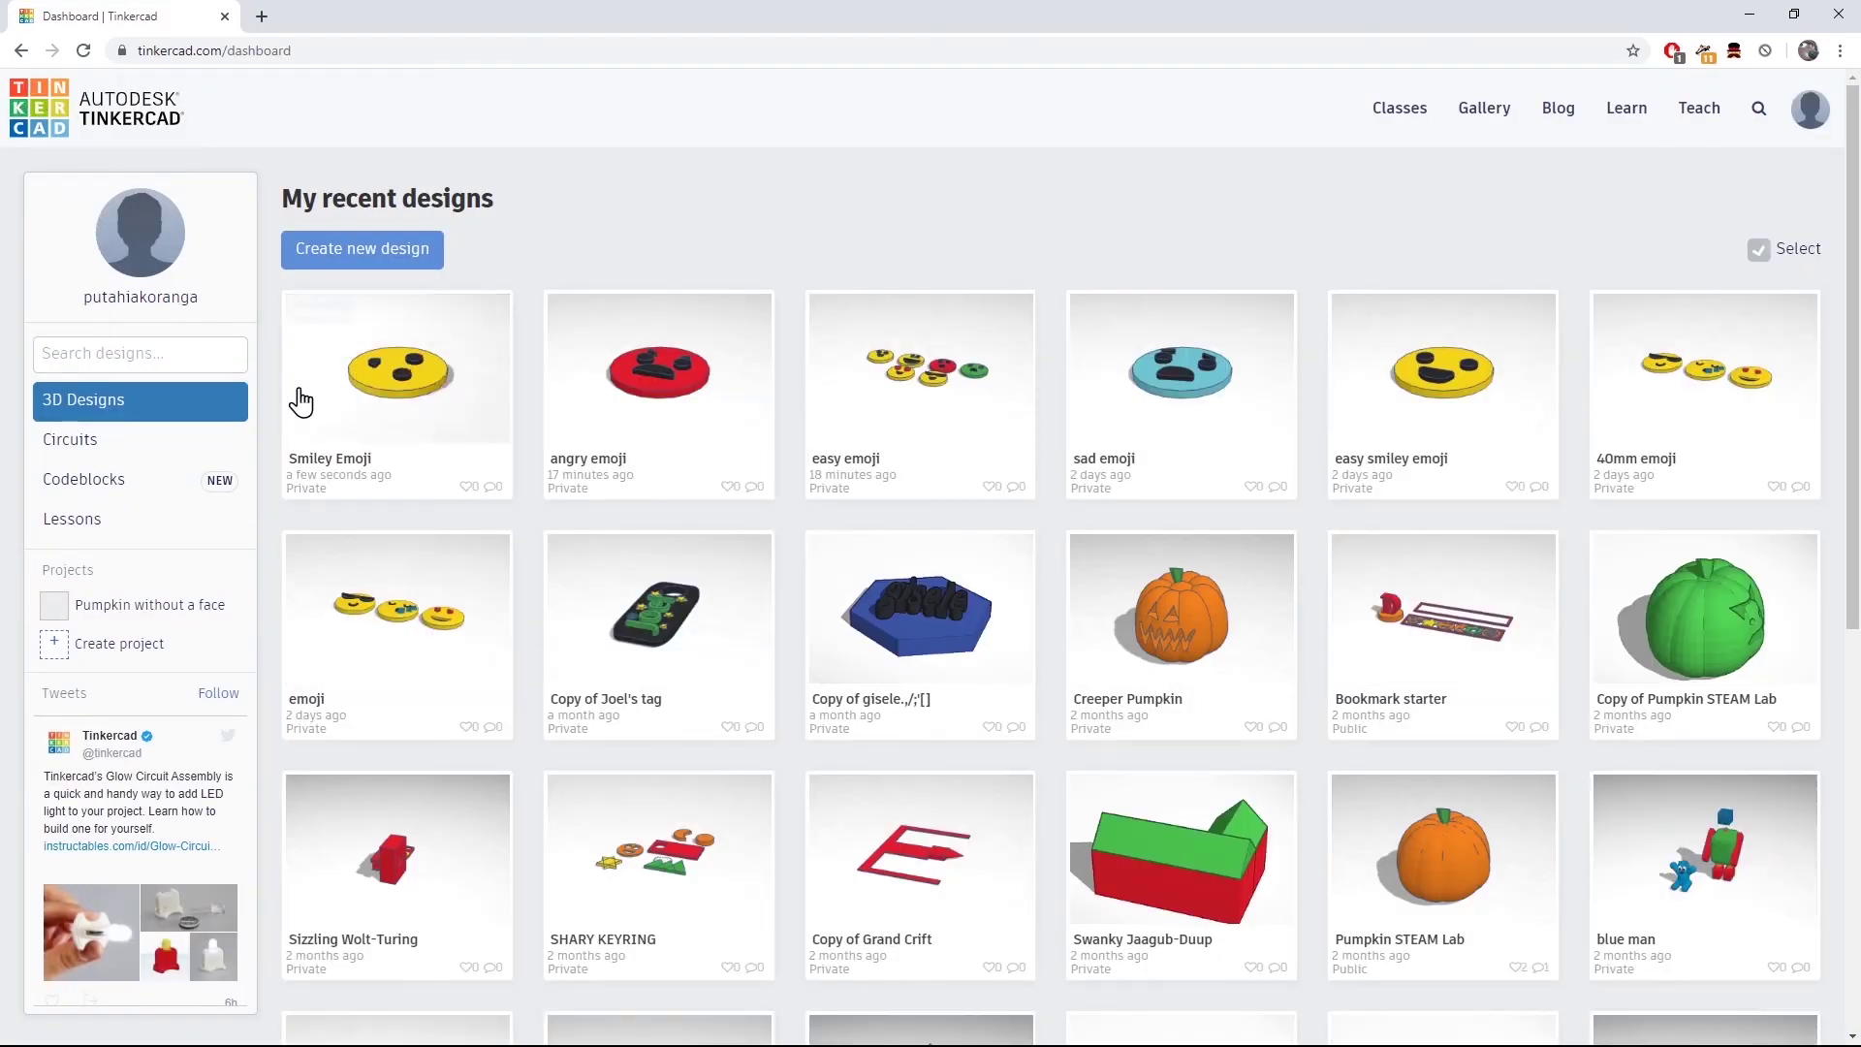
mouse_move(436, 415)
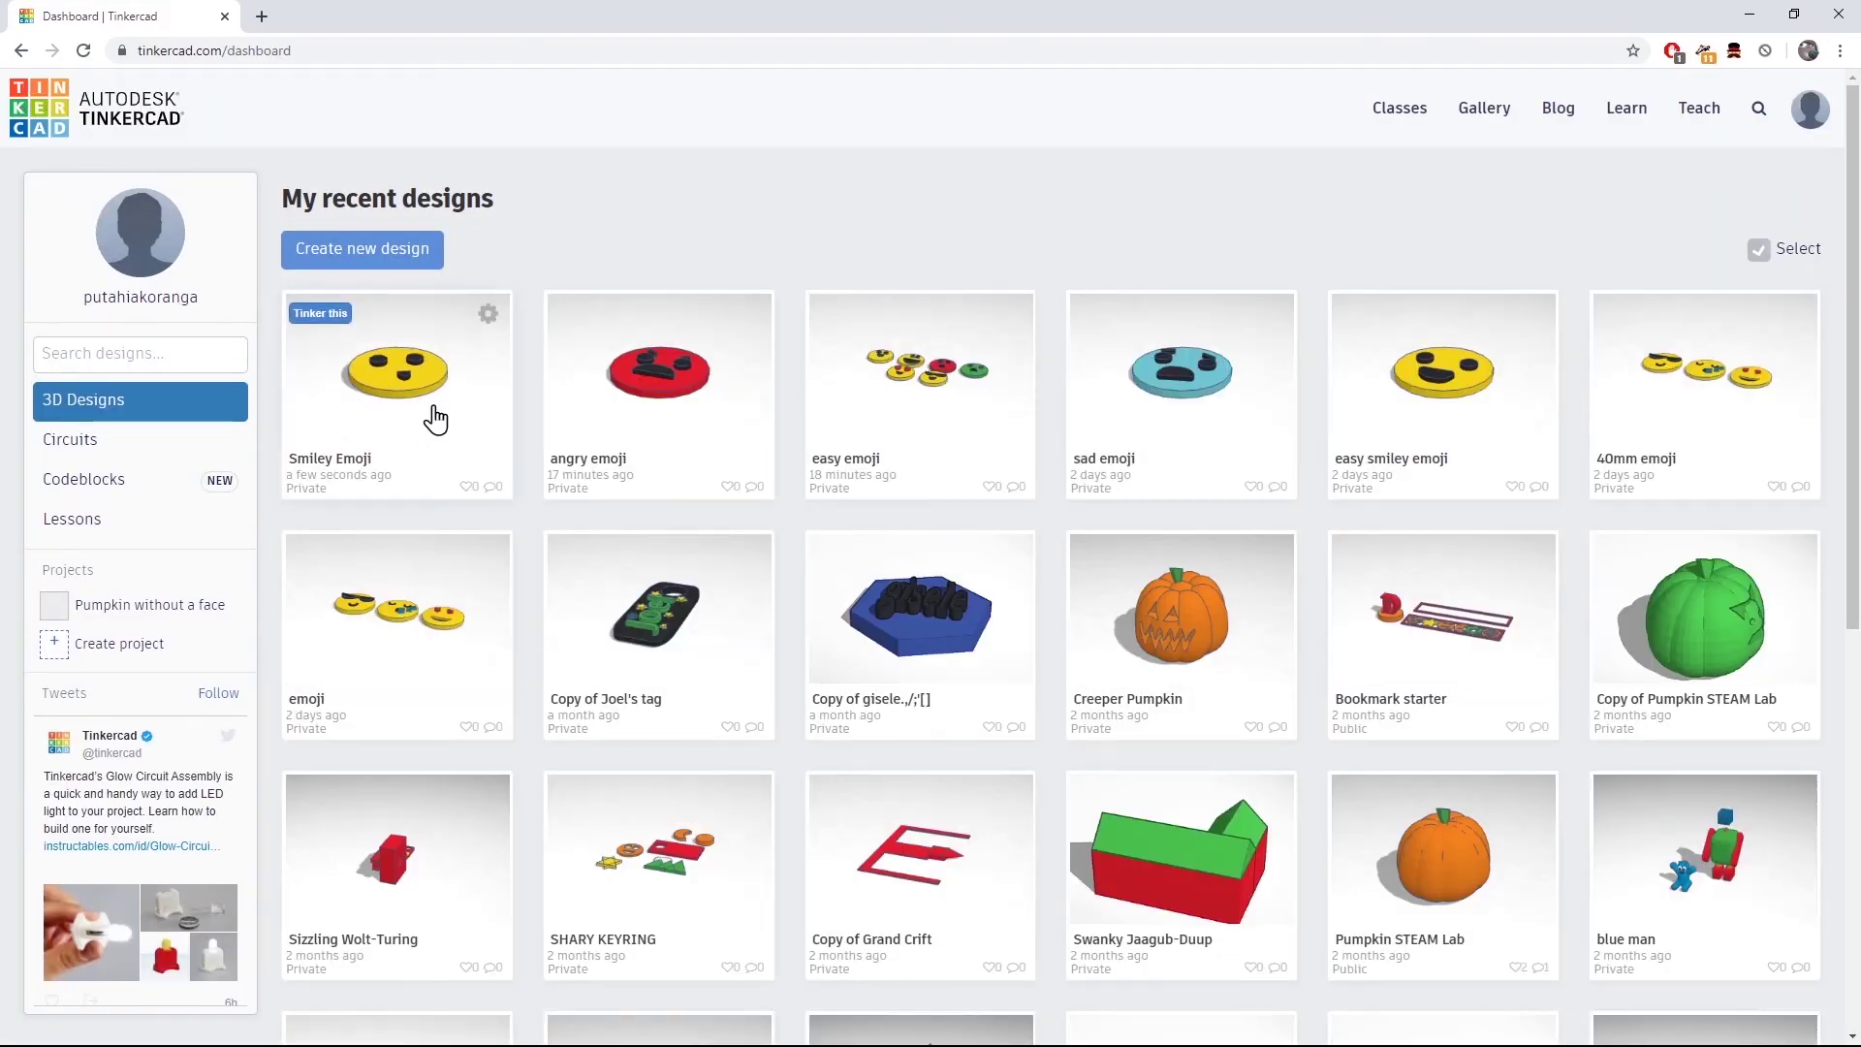
left_click(489, 315)
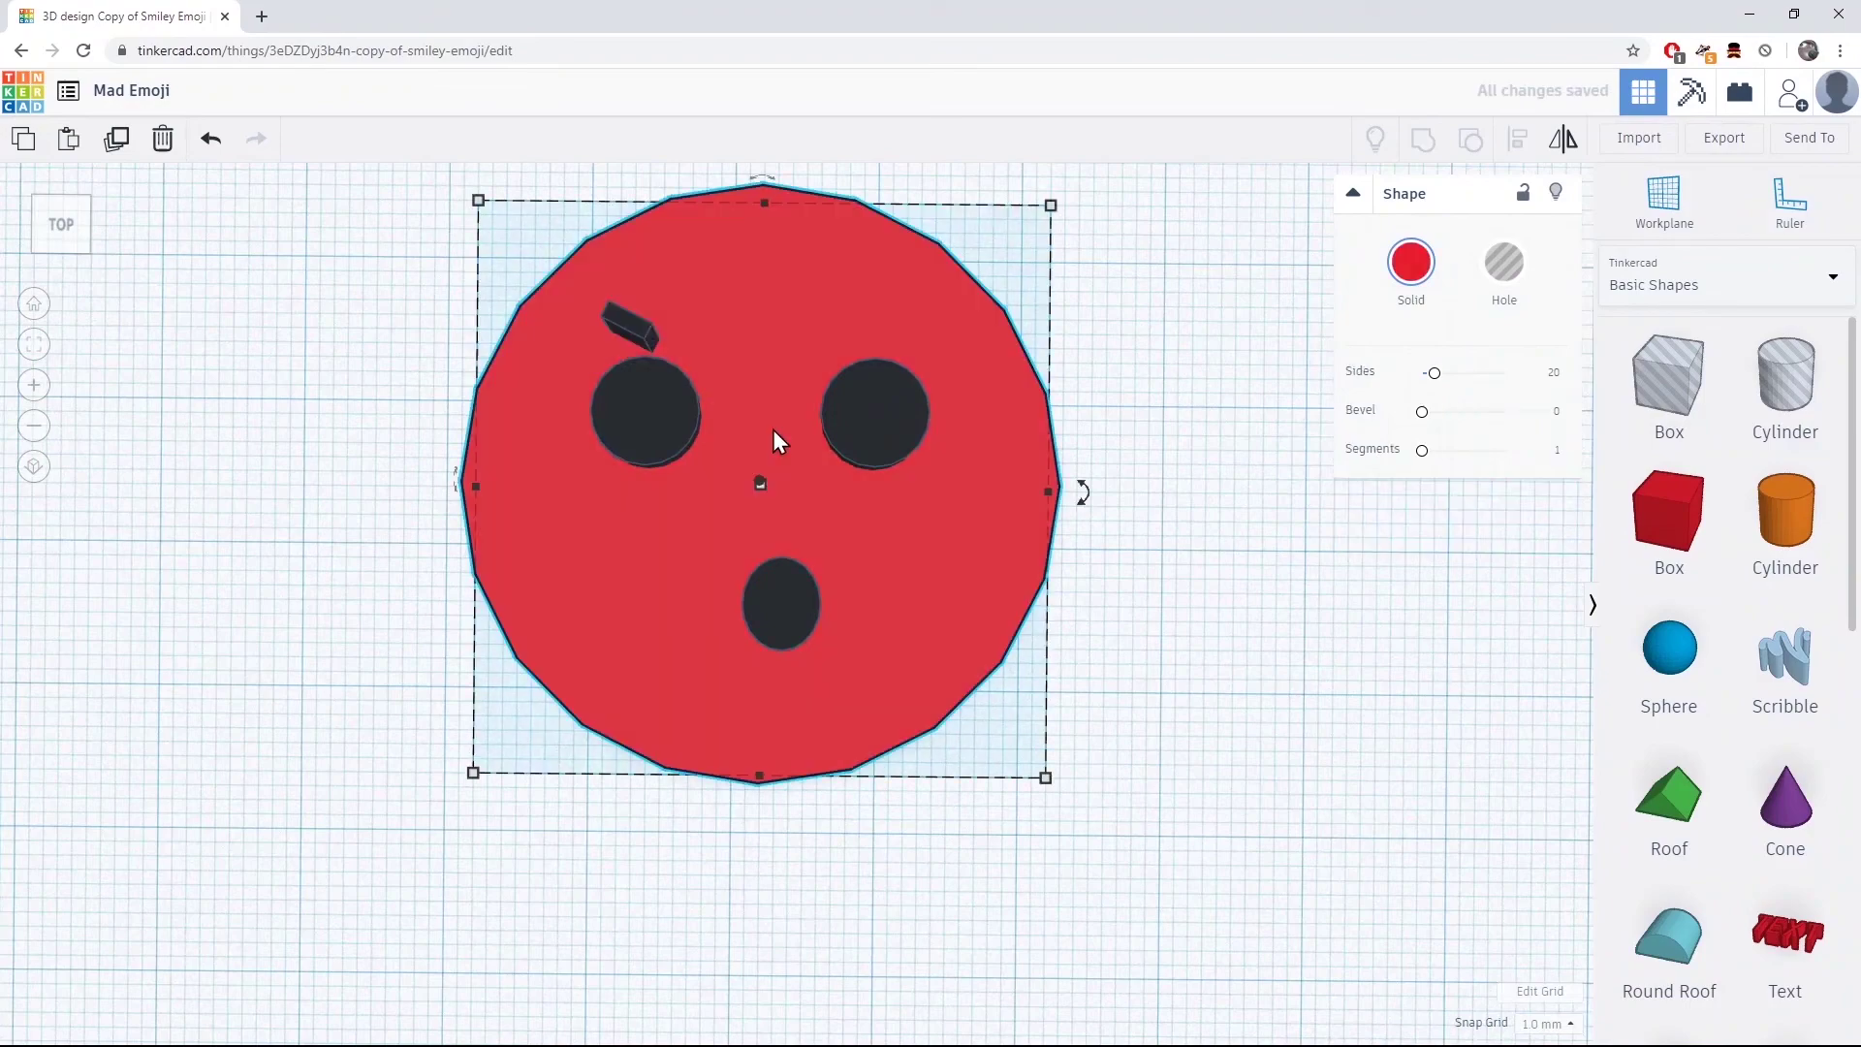
Step: Select the eyebrow on the Mad Emoji, then open the easy emoji design's page
left_click(631, 324)
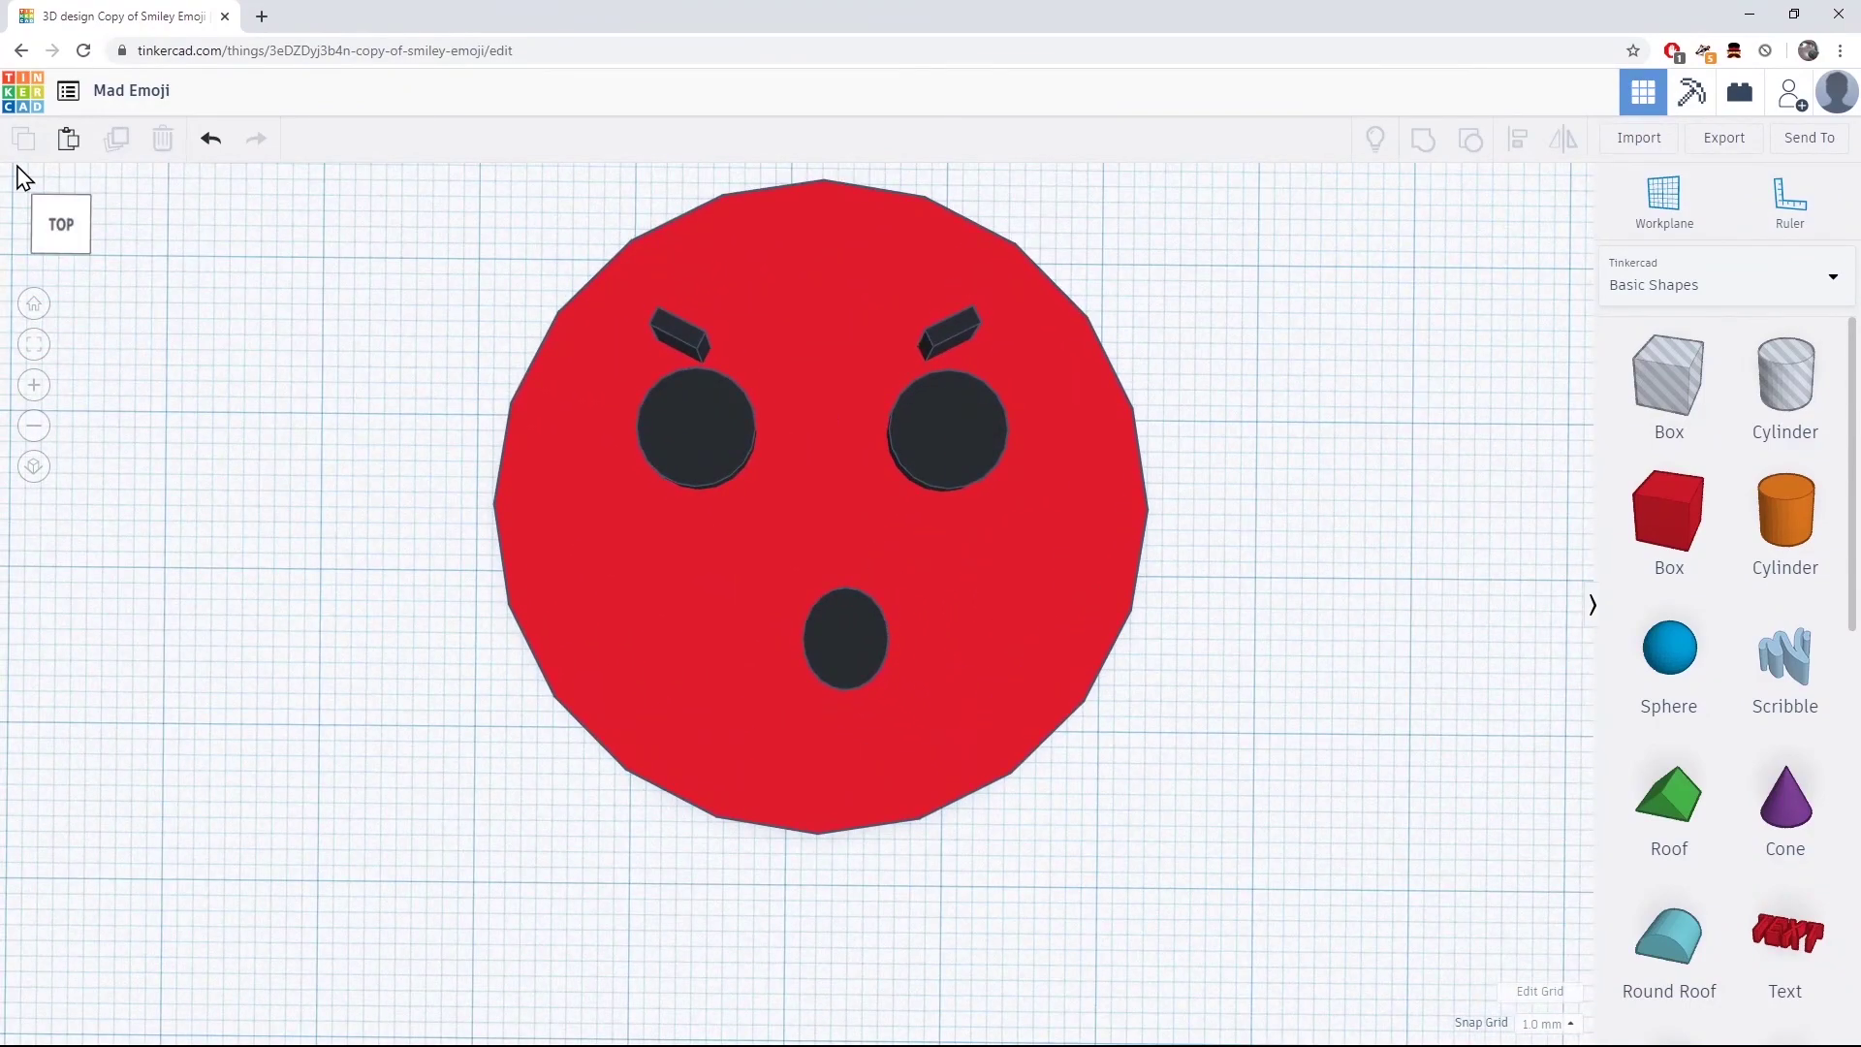
left_click(1196, 415)
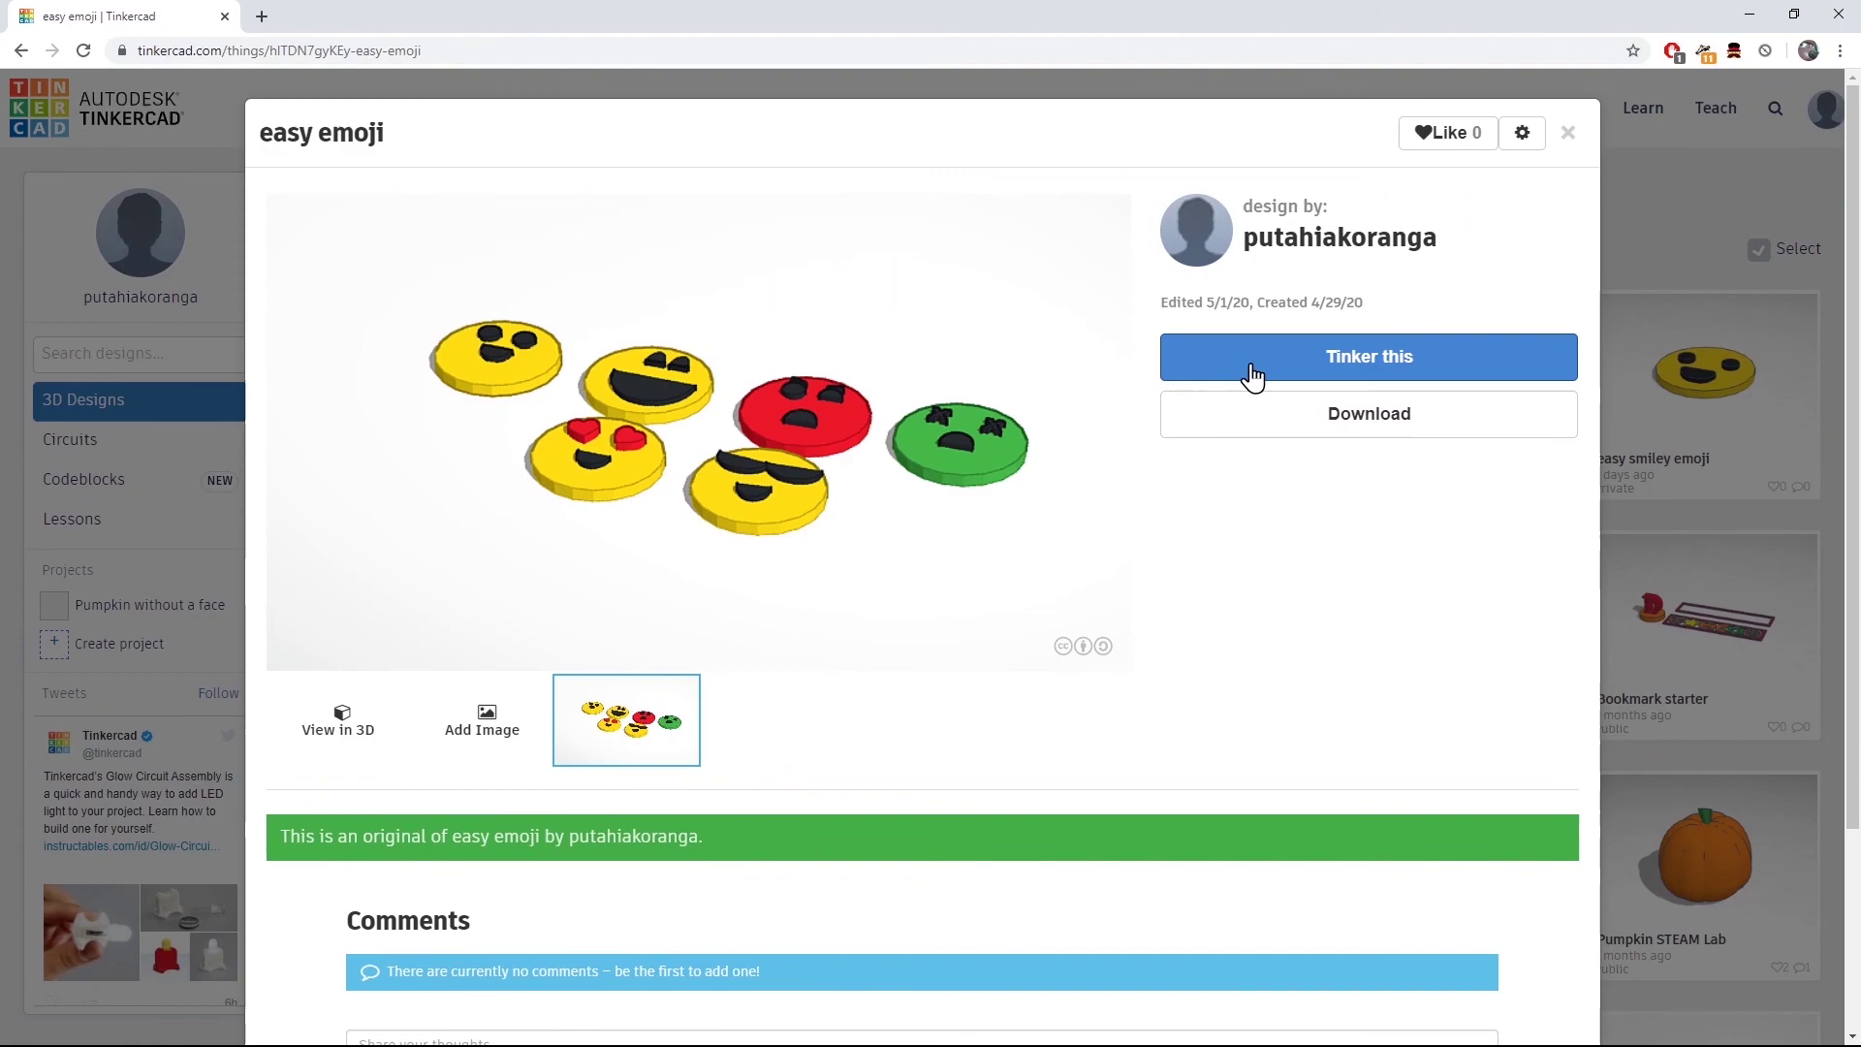